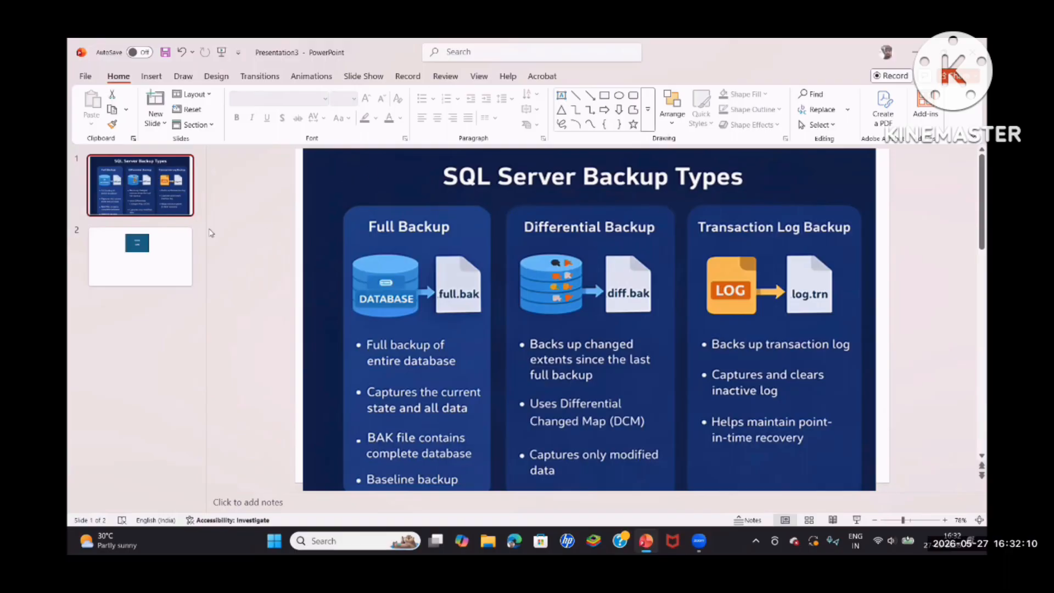
# Switch from the SQL Server Backup Types slide to slide 2 with the Testdb box
pyautogui.click(140, 257)
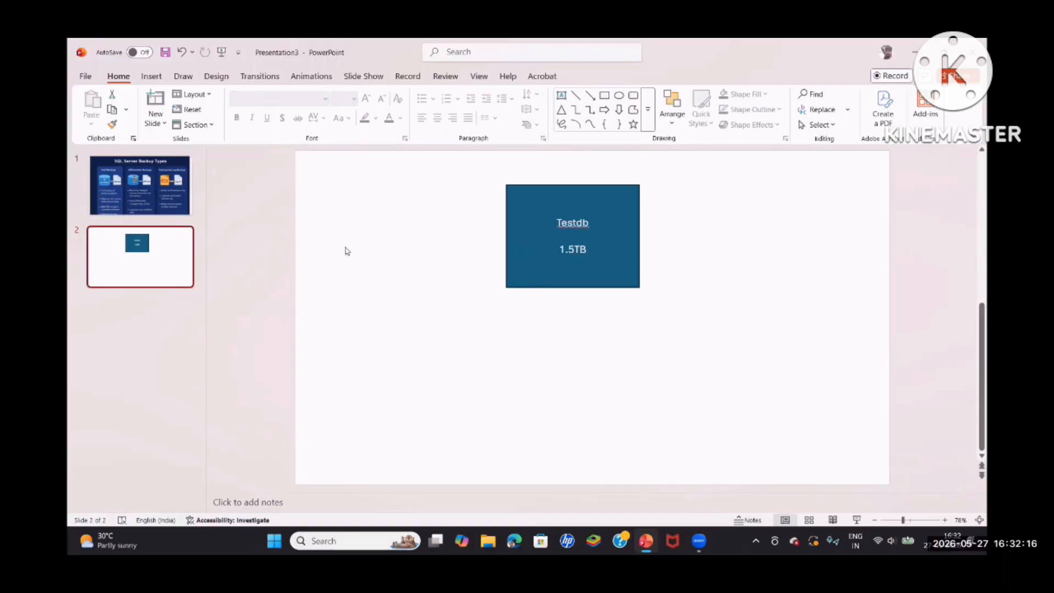
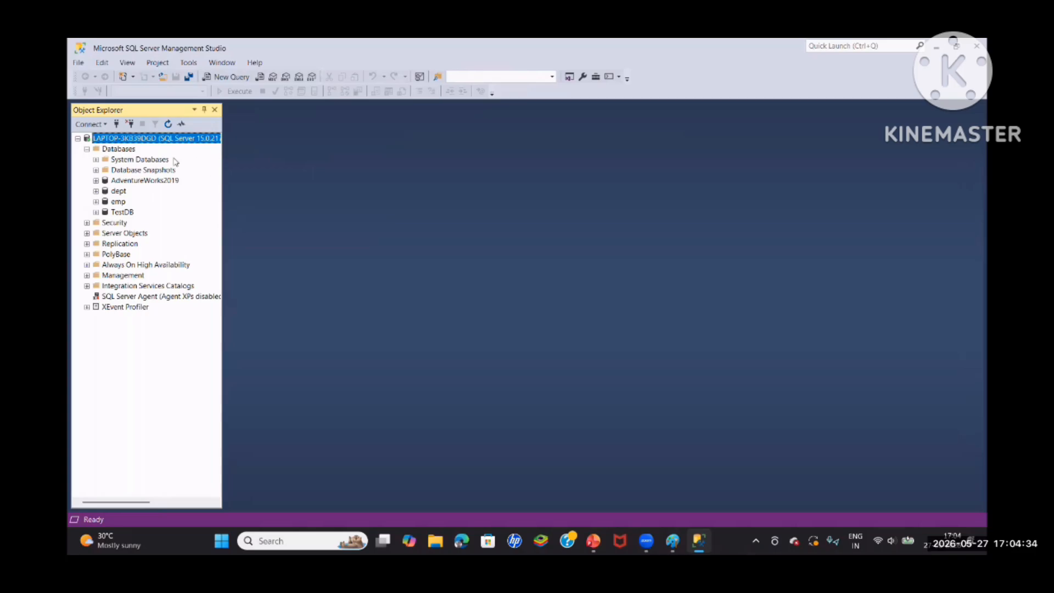
# Start a new database under the server's Databases folder and name it HSBC
pyautogui.click(129, 158)
pyautogui.rightClick(129, 158)
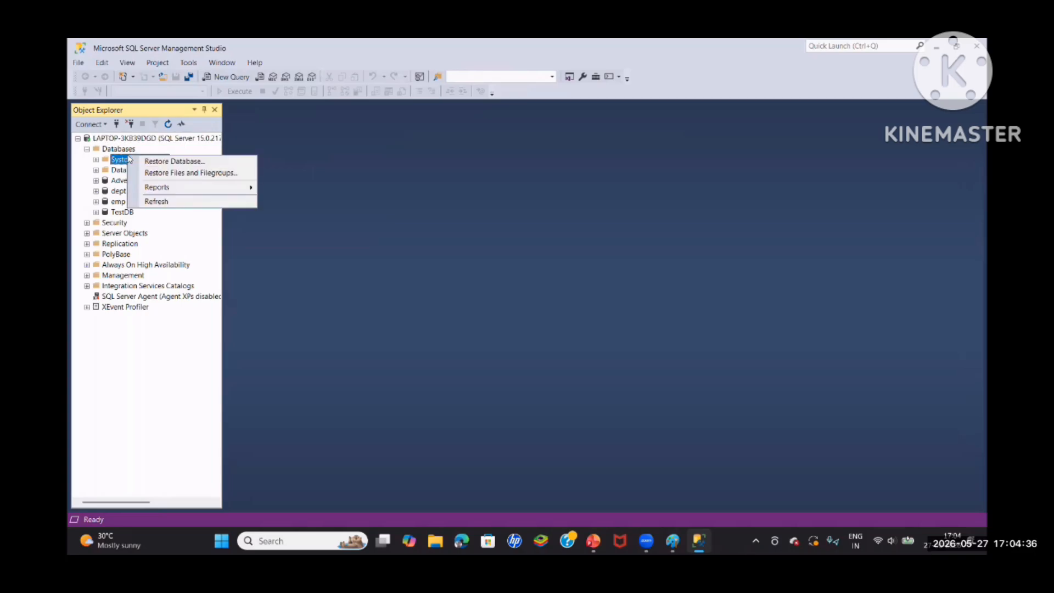
pyautogui.click(132, 149)
pyautogui.rightClick(137, 150)
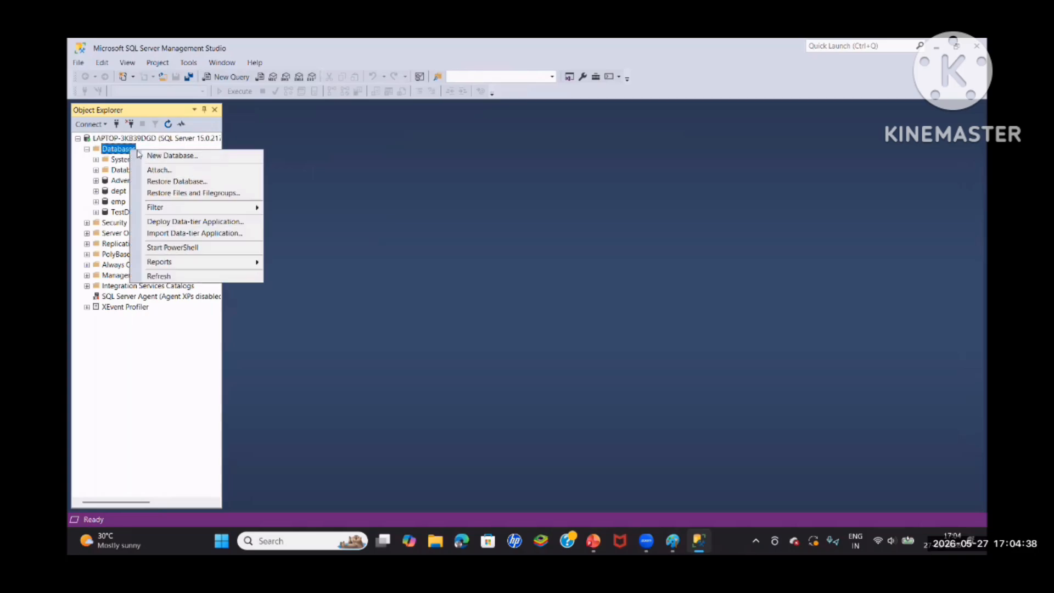
pyautogui.click(168, 156)
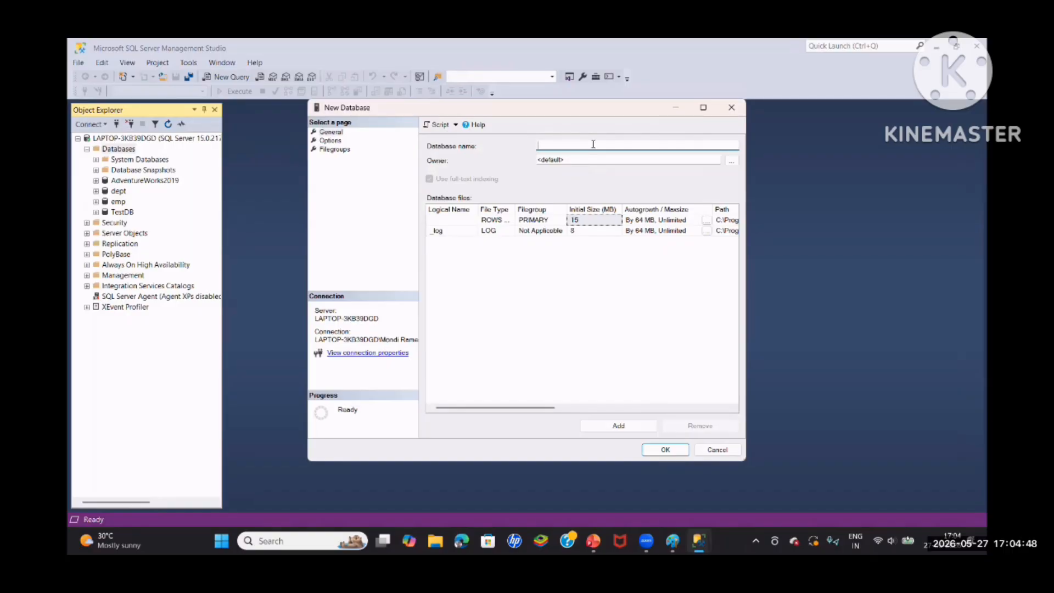
pyautogui.write('HDBC')
pyautogui.click(549, 144)
pyautogui.press('BackSpace')
pyautogui.write('SBC')
# Replace the default owner of the new HSBC database with sa
pyautogui.click(613, 159)
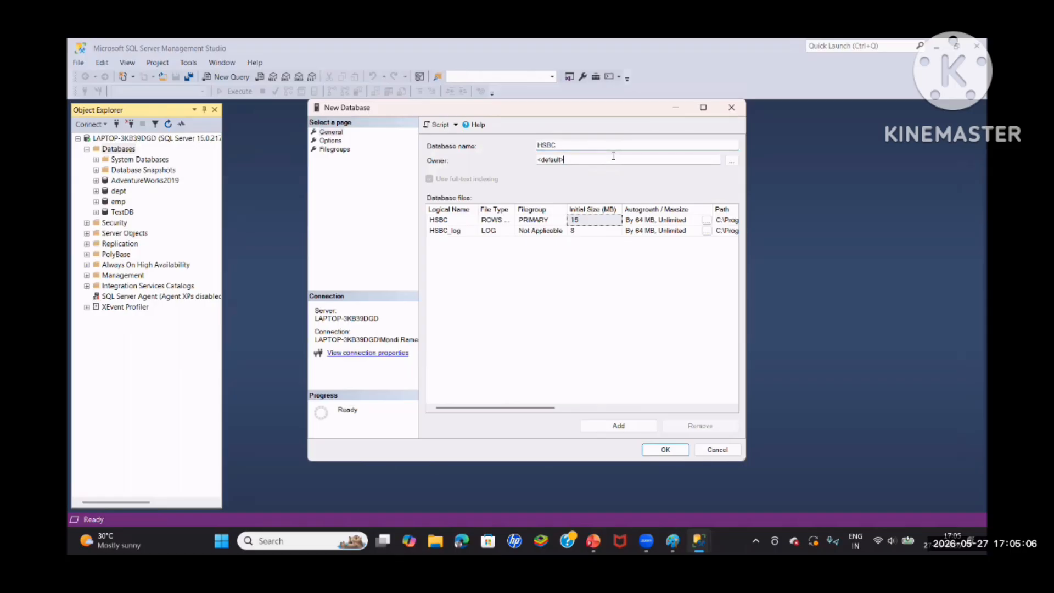
pyautogui.press('BackSpace')
pyautogui.press('BackSpace')
pyautogui.press('BackSpace')
pyautogui.press('BackSpace')
pyautogui.press('BackSpace')
pyautogui.press('BackSpace')
pyautogui.press('BackSpace')
pyautogui.press('BackSpace')
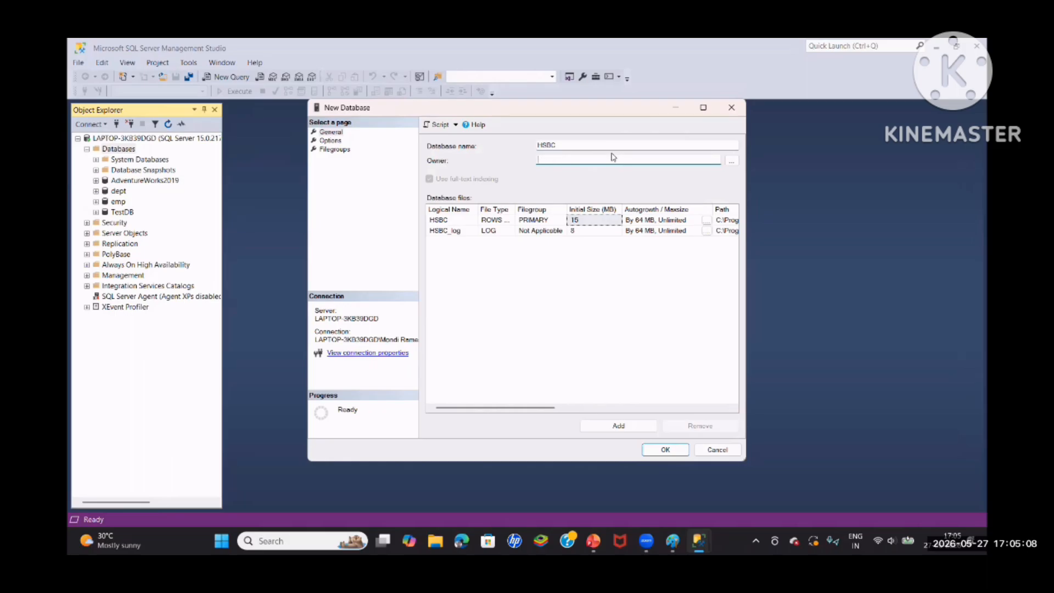
pyautogui.write('sa')
# Review the options and filegroups of the new HSBC database and create it with its default settings
pyautogui.click(334, 141)
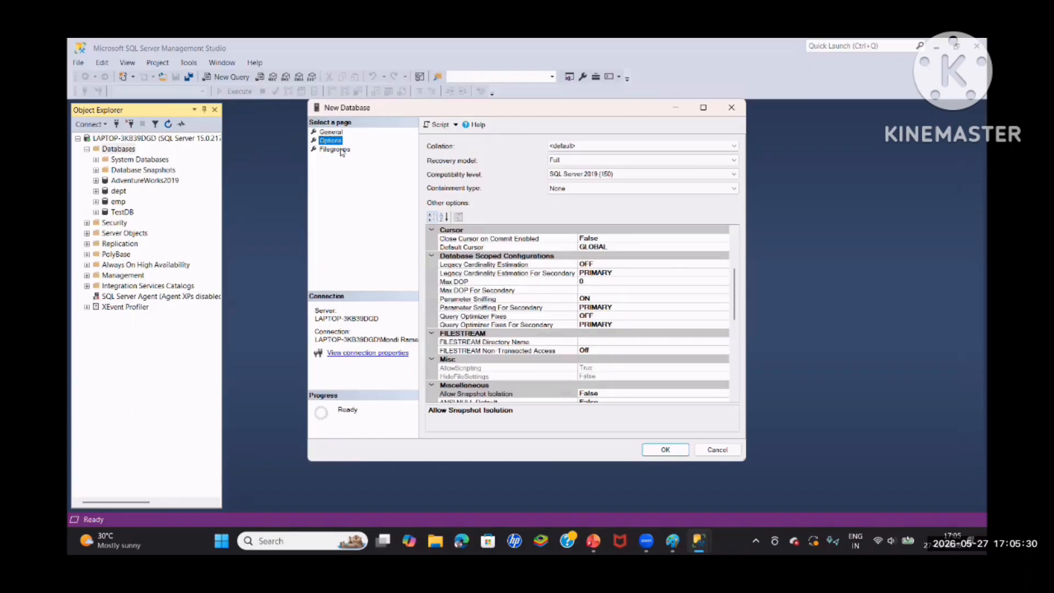
pyautogui.click(341, 149)
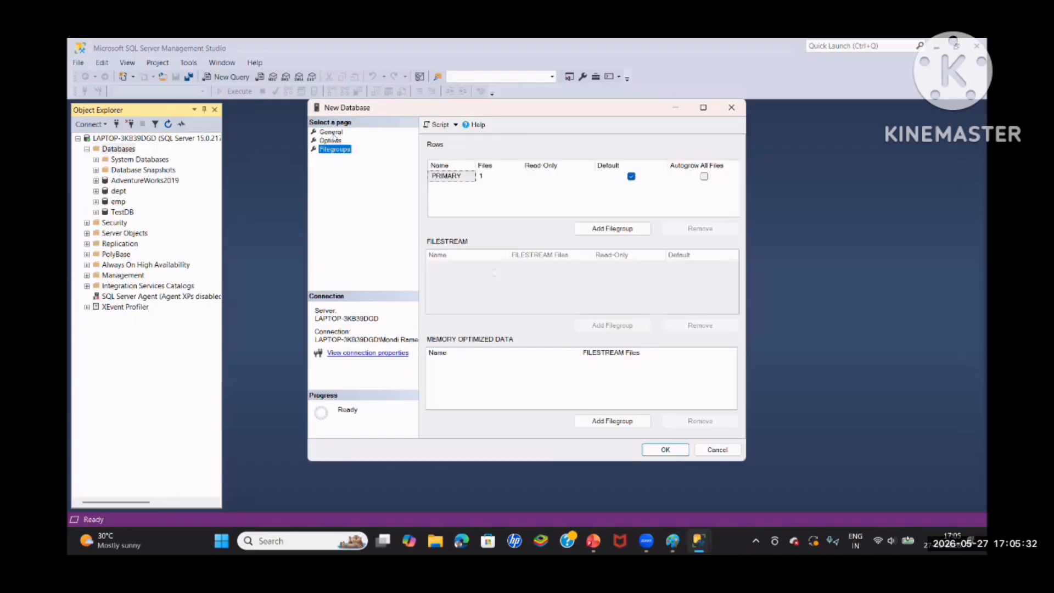
pyautogui.click(331, 132)
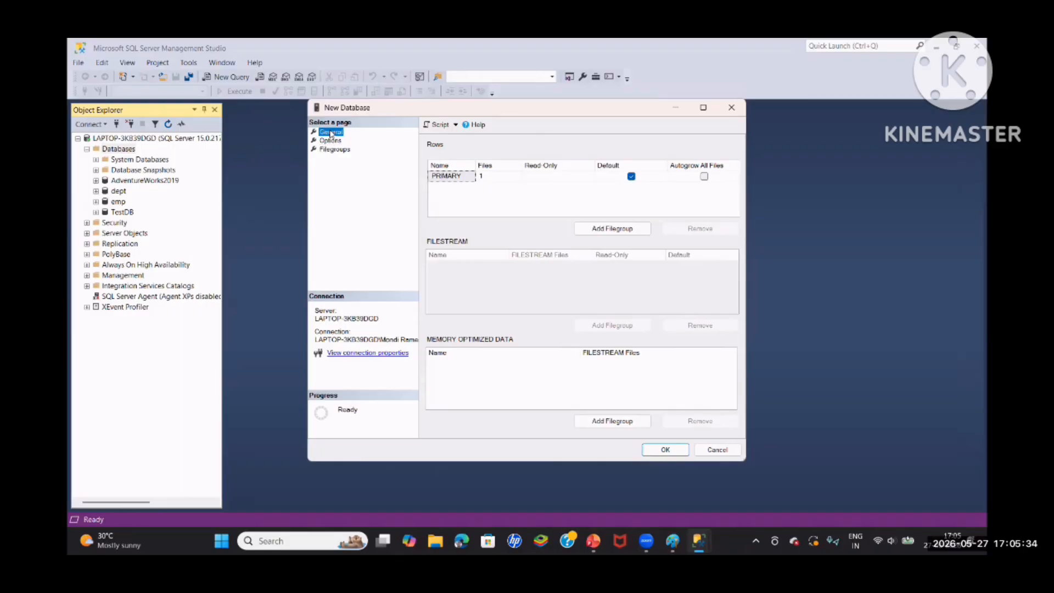
pyautogui.click(332, 141)
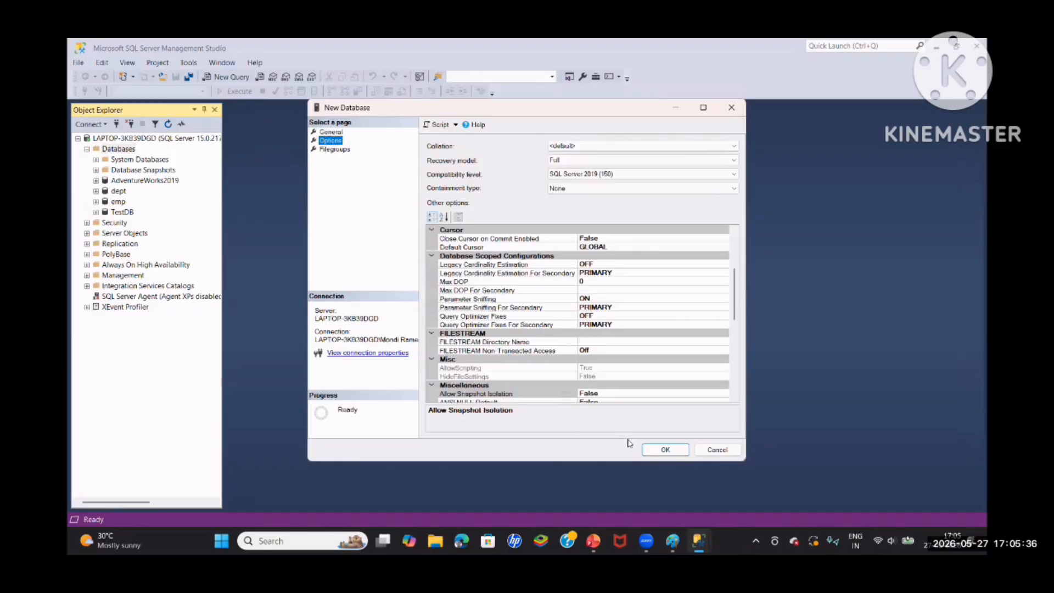
pyautogui.click(657, 451)
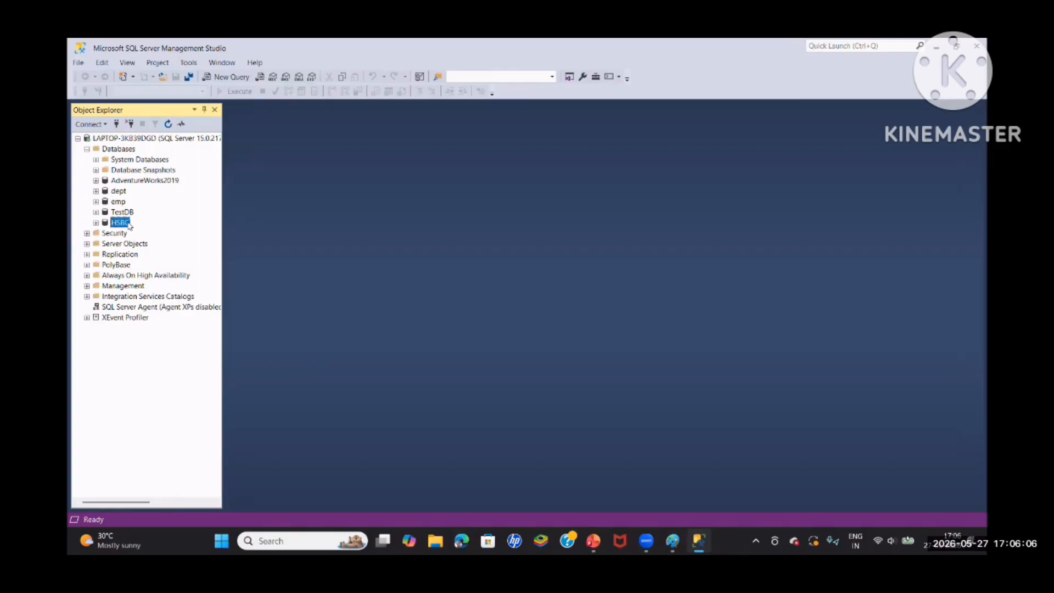
# Try to run a differential backup of the HSBC database to disk
pyautogui.rightClick(121, 224)
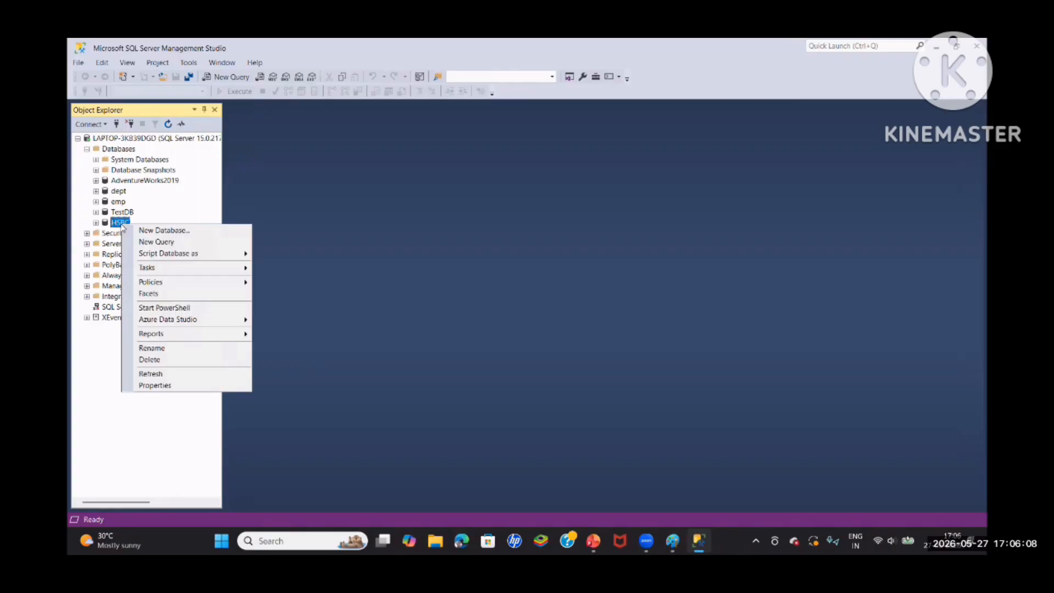
pyautogui.moveTo(163, 269)
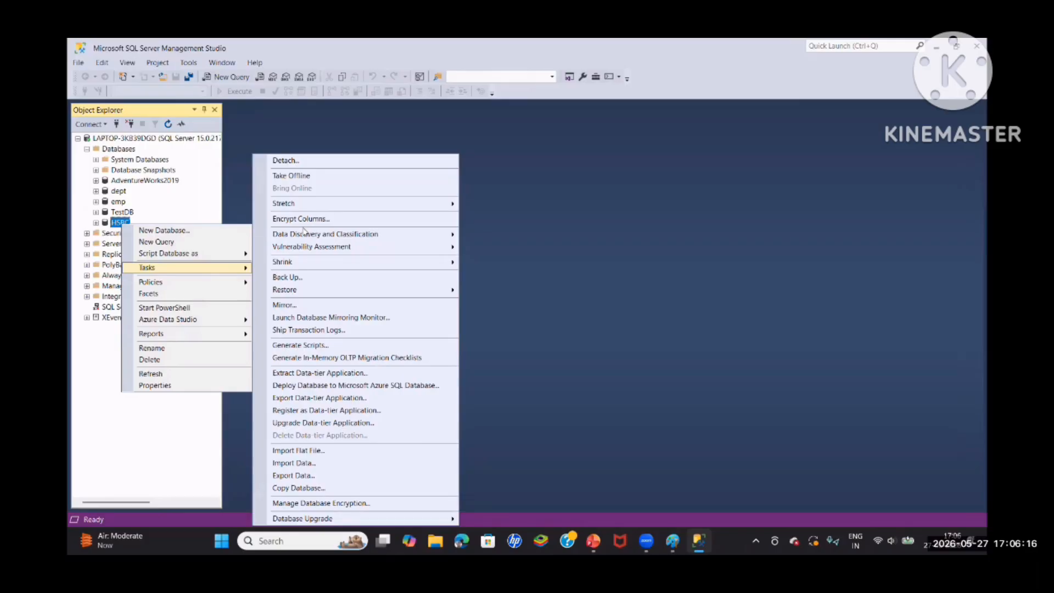
pyautogui.click(312, 278)
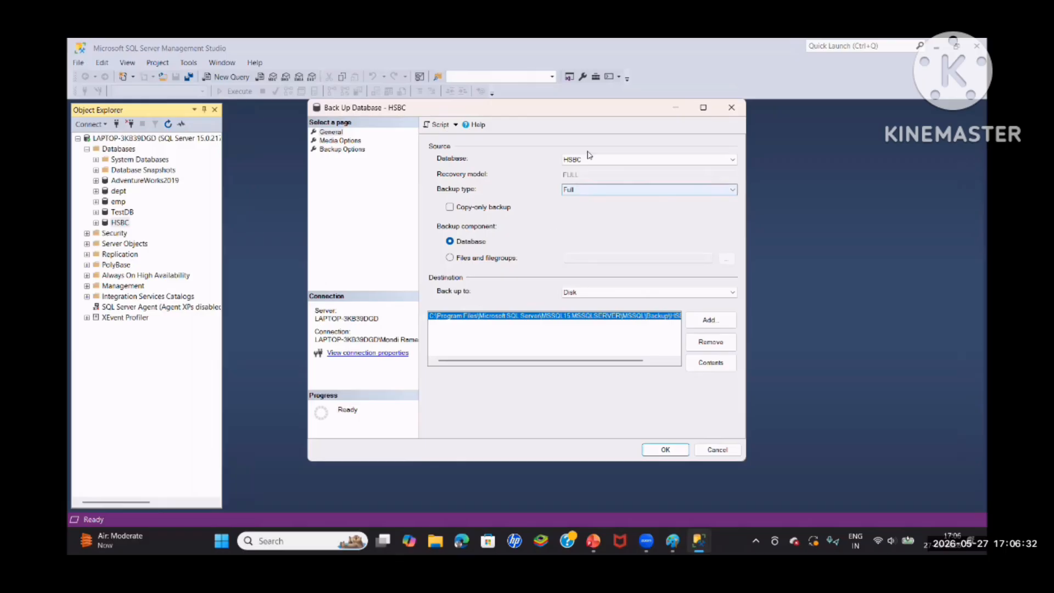
pyautogui.click(602, 189)
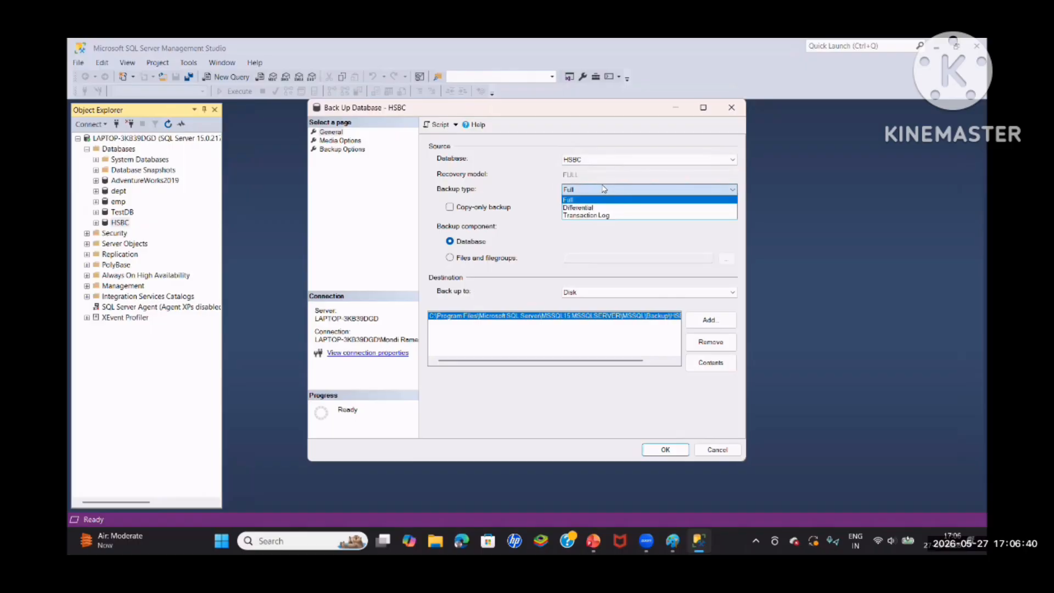
pyautogui.click(596, 206)
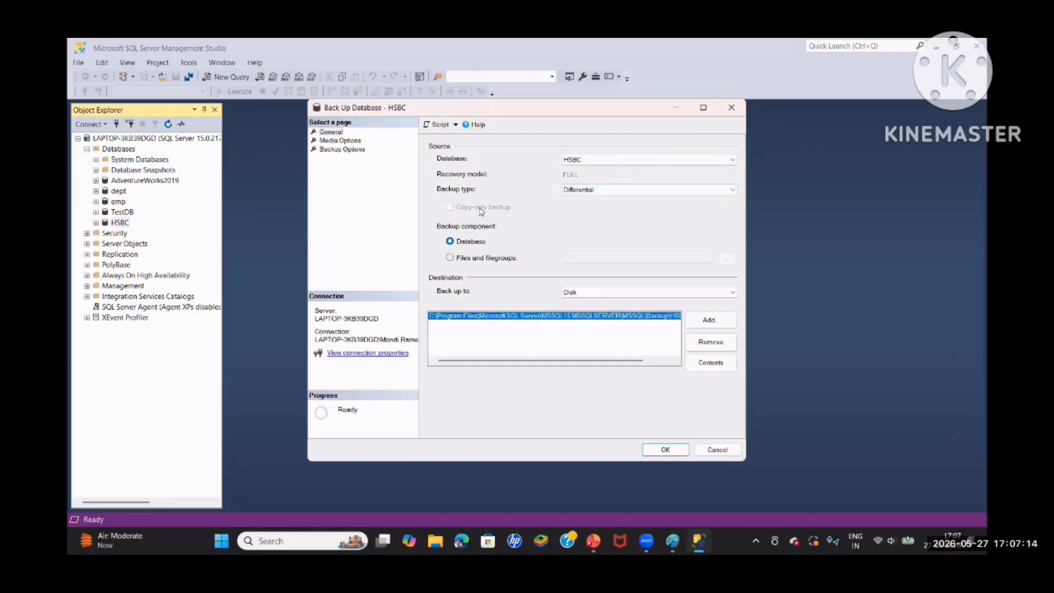
pyautogui.click(668, 449)
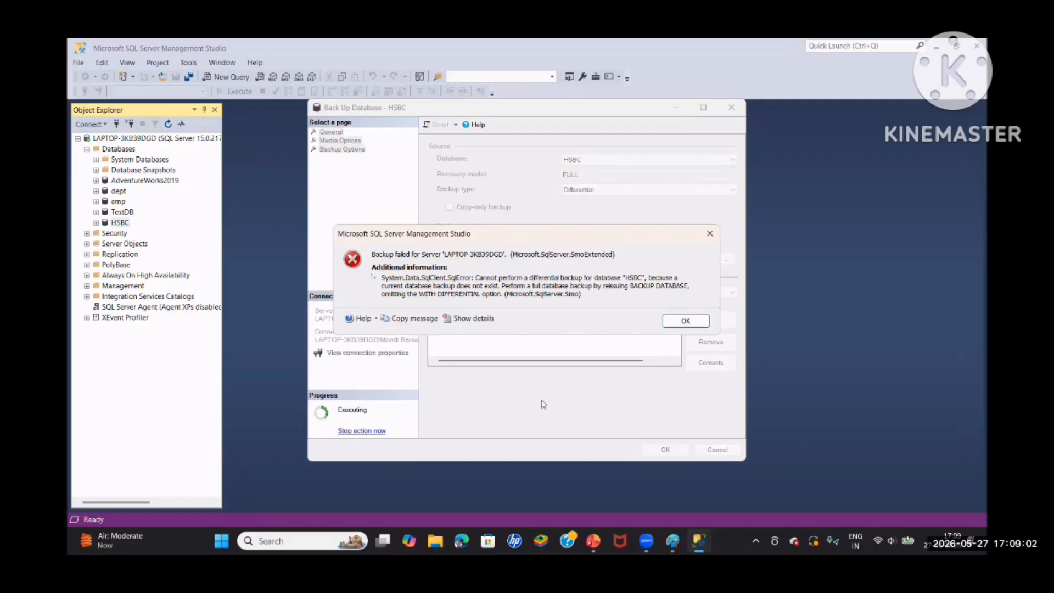
pyautogui.click(686, 320)
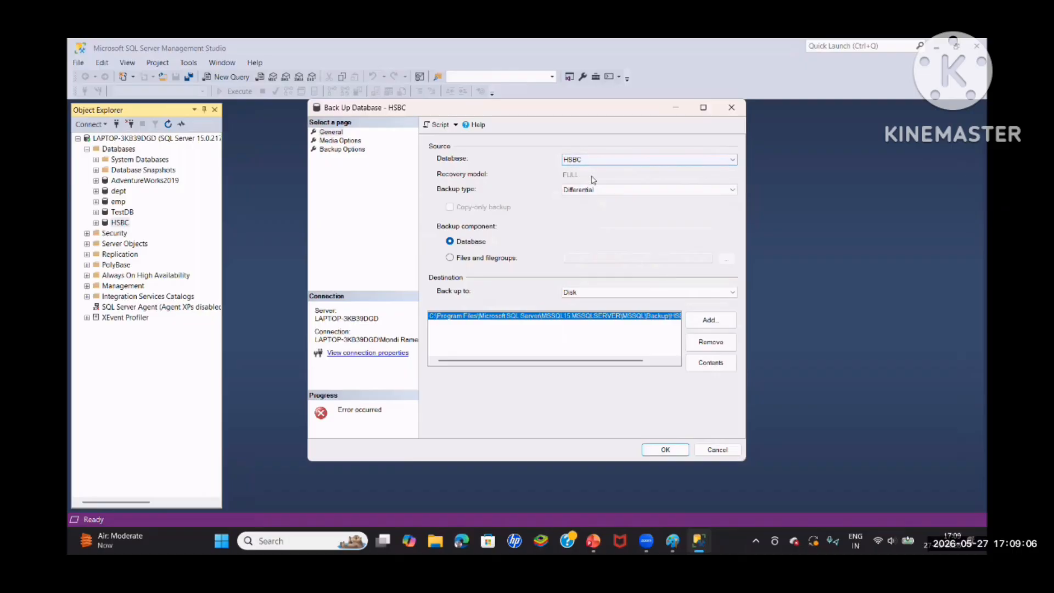
pyautogui.click(717, 450)
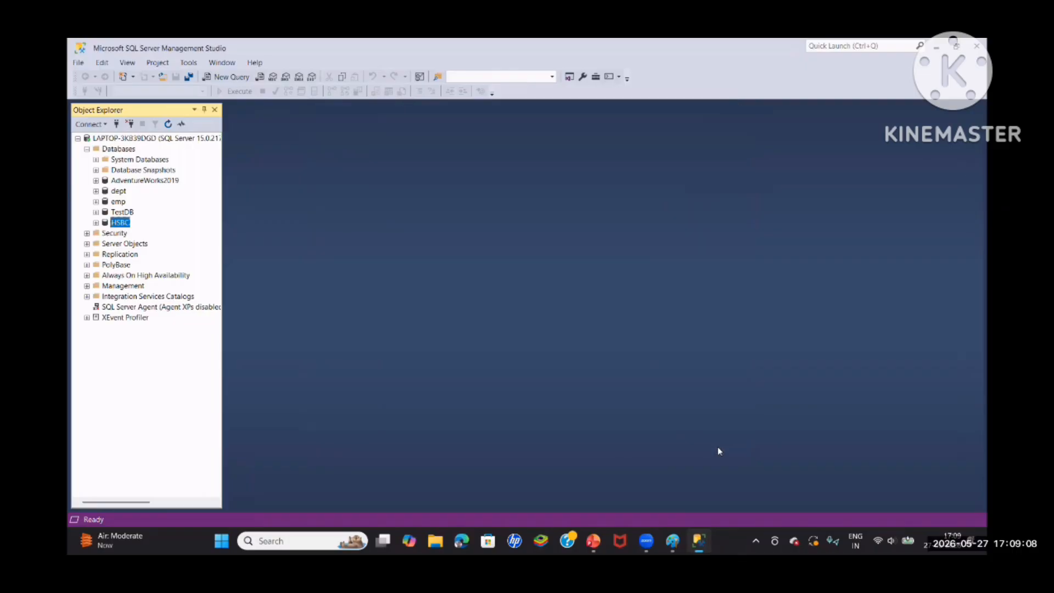
# Review the HSBC database's files and filegroups in its properties and set its recovery model to Simple
pyautogui.rightClick(124, 222)
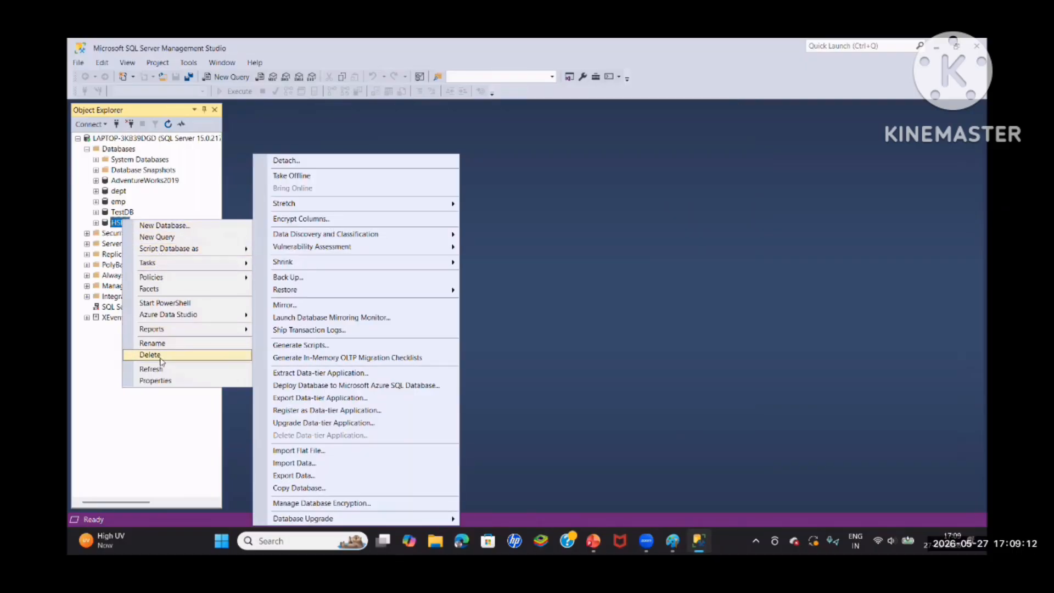
pyautogui.click(156, 379)
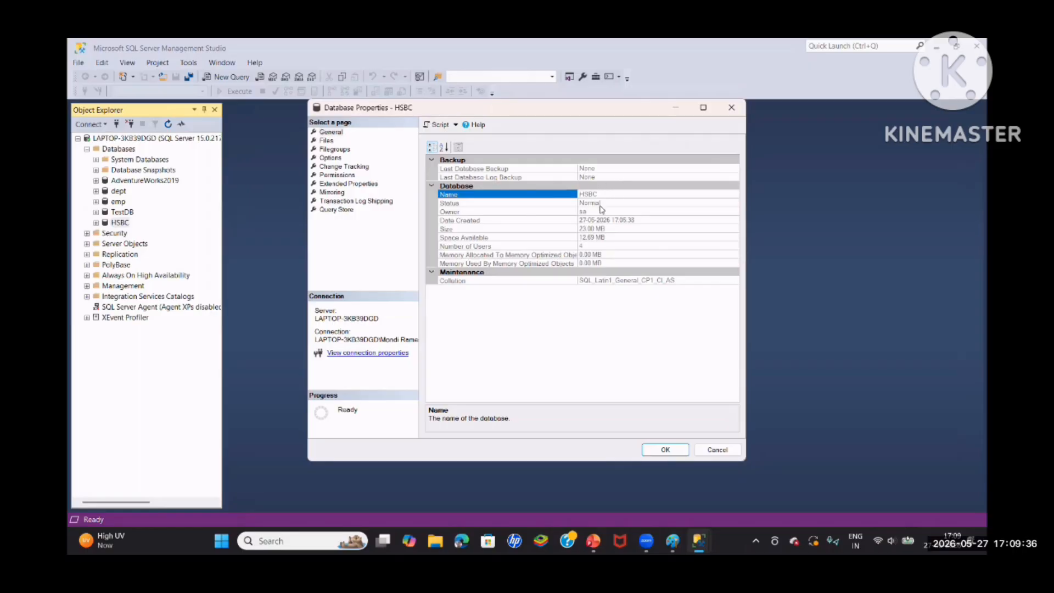
pyautogui.click(330, 141)
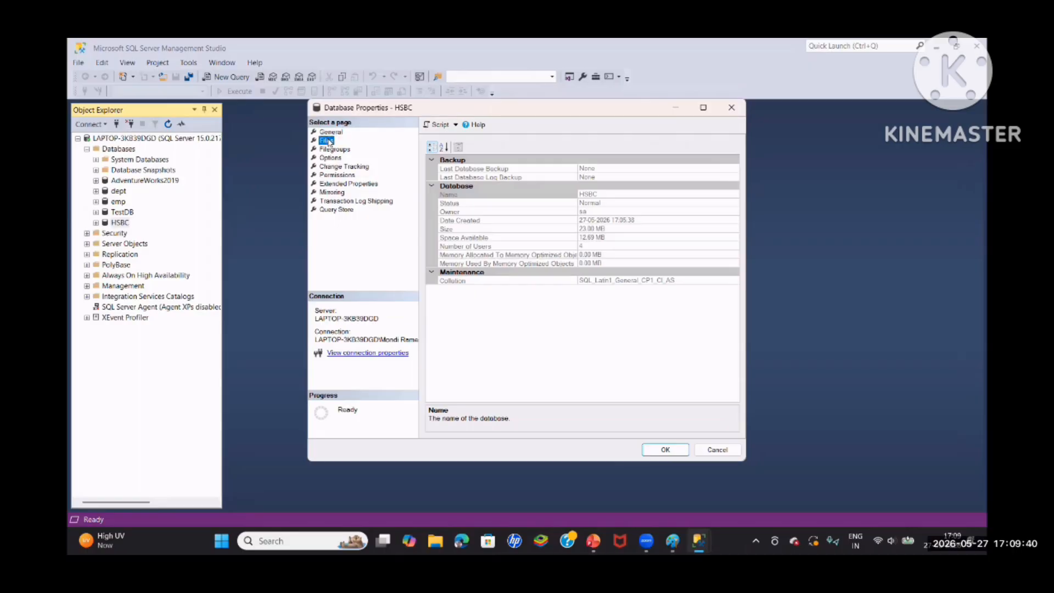
pyautogui.click(330, 141)
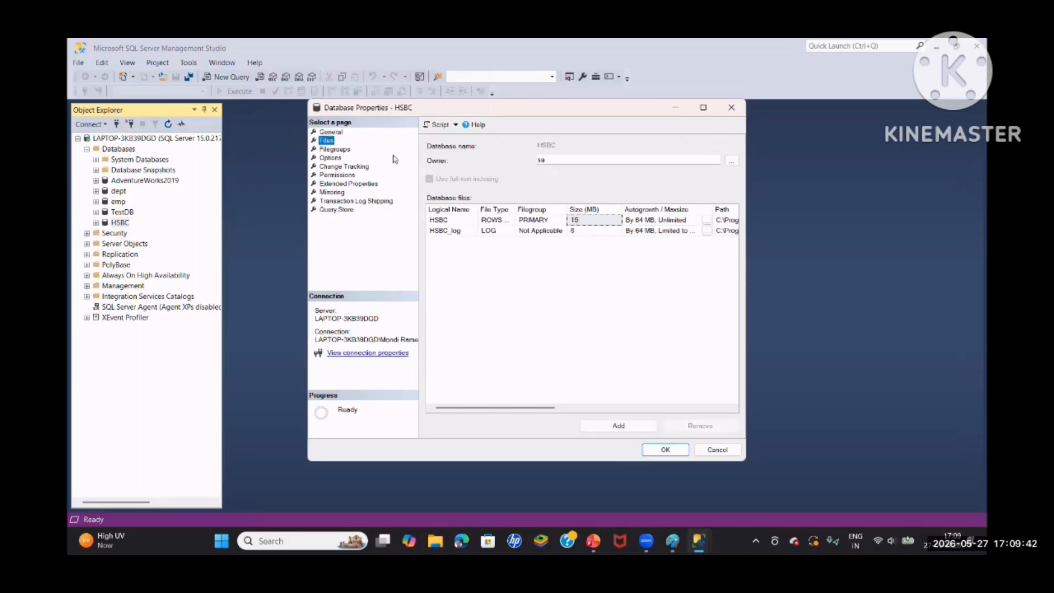
pyautogui.click(346, 149)
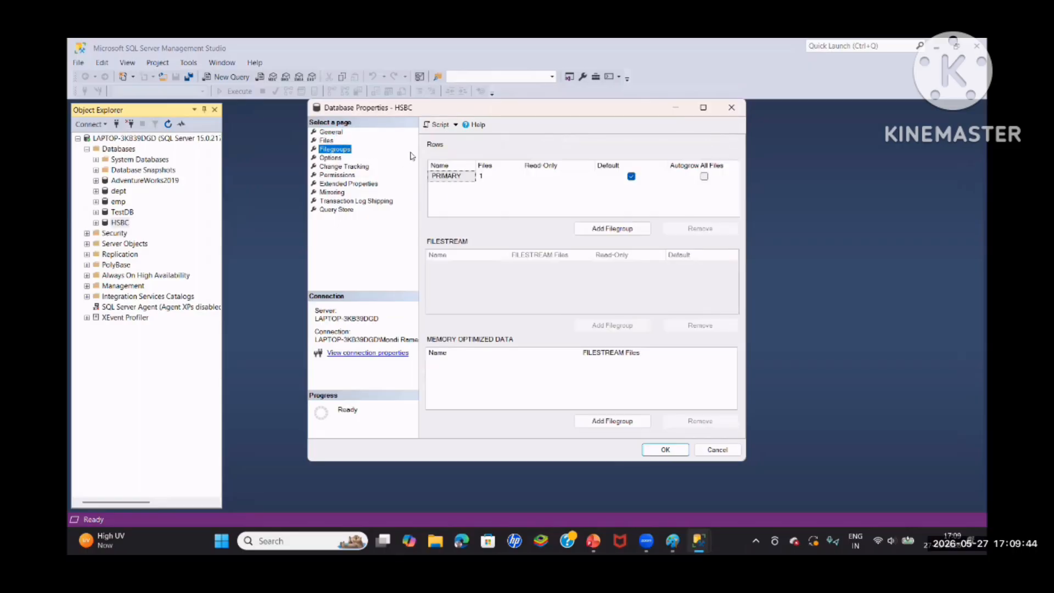
pyautogui.click(330, 158)
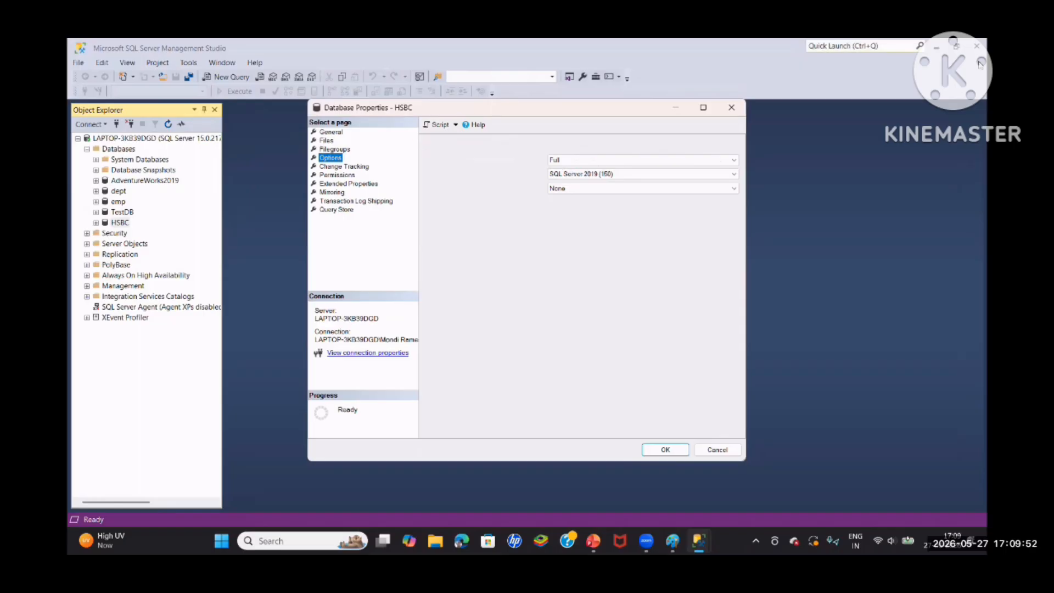
pyautogui.click(736, 160)
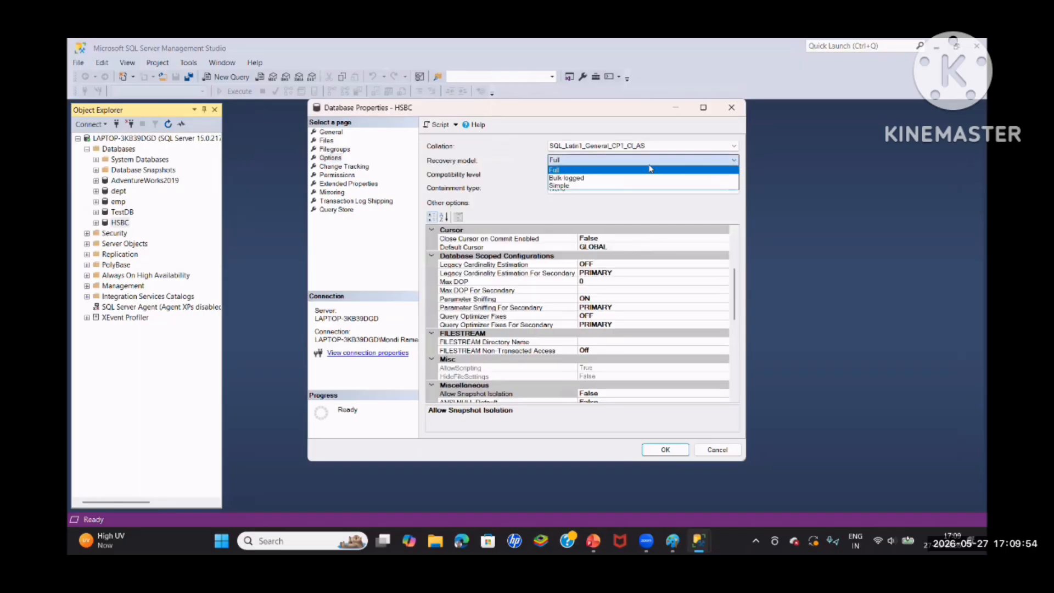
pyautogui.click(586, 185)
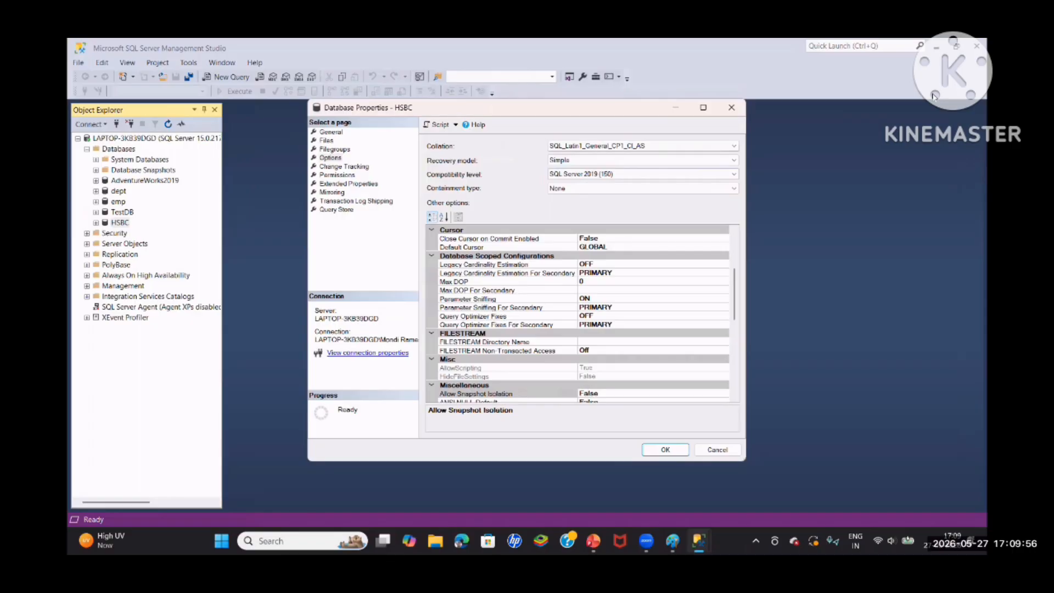
pyautogui.click(665, 450)
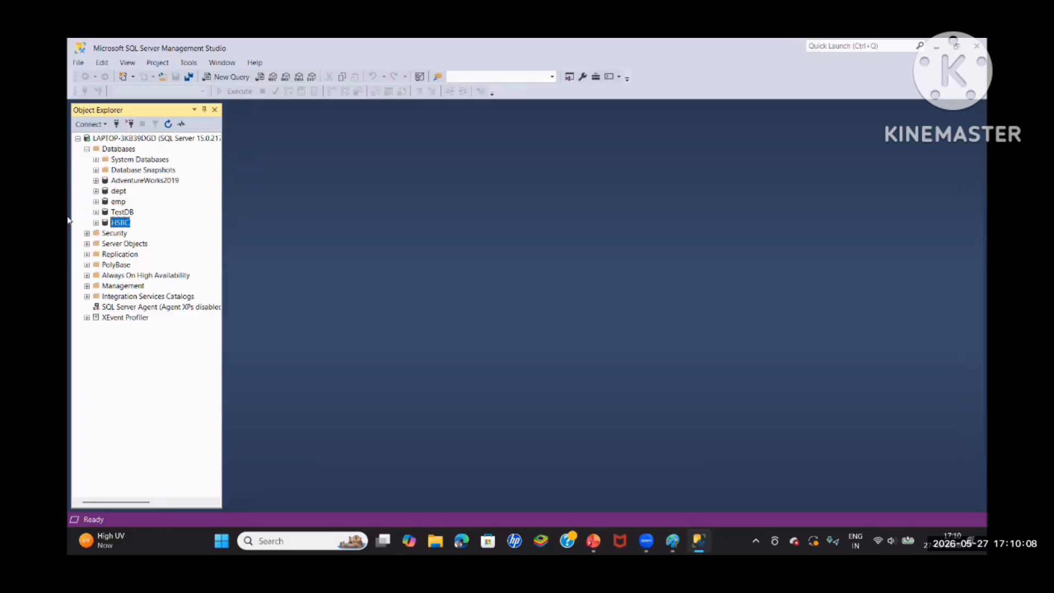
# Check which backup types are offered for the HSBC database, and close the backup settings without running a backup
pyautogui.rightClick(128, 232)
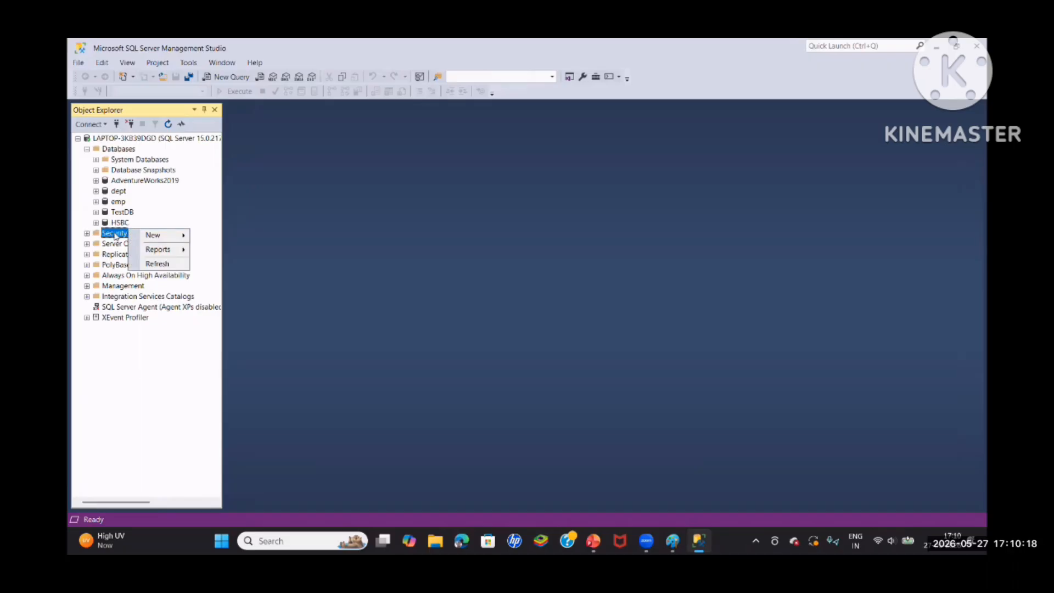
pyautogui.click(118, 223)
pyautogui.rightClick(117, 223)
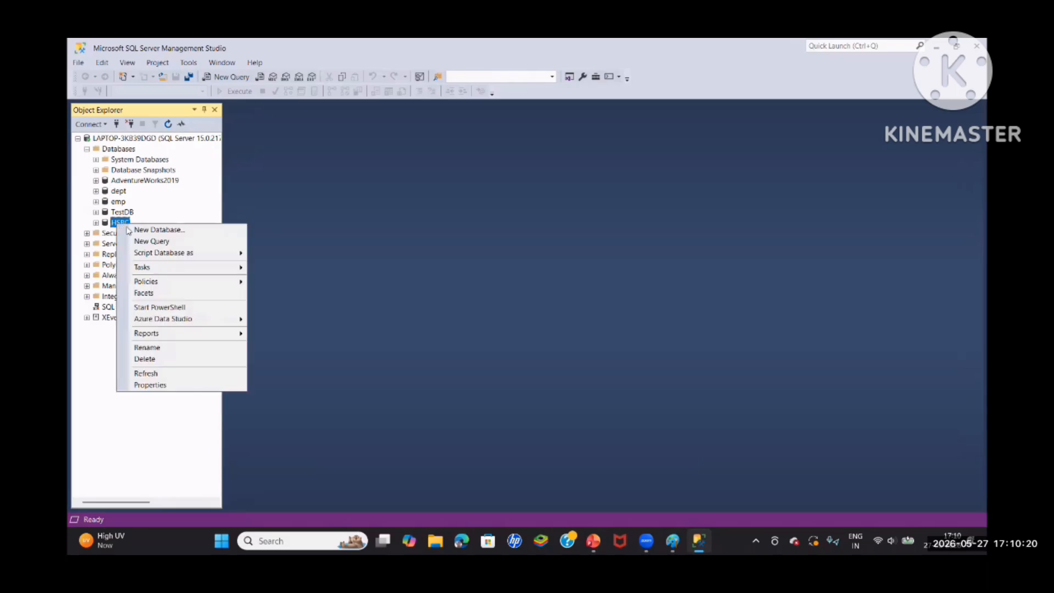
pyautogui.moveTo(146, 269)
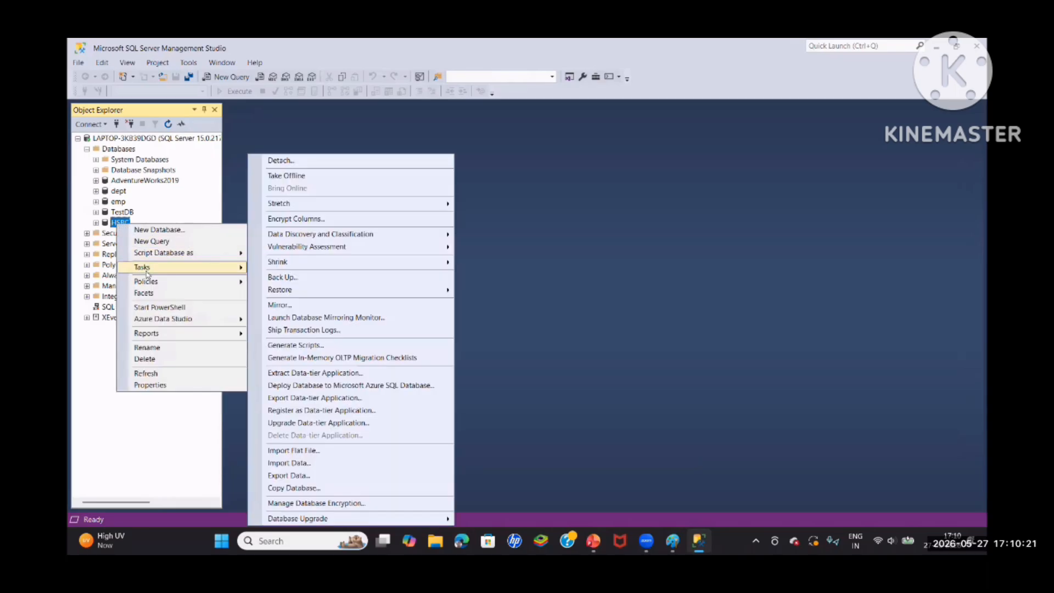
pyautogui.click(306, 277)
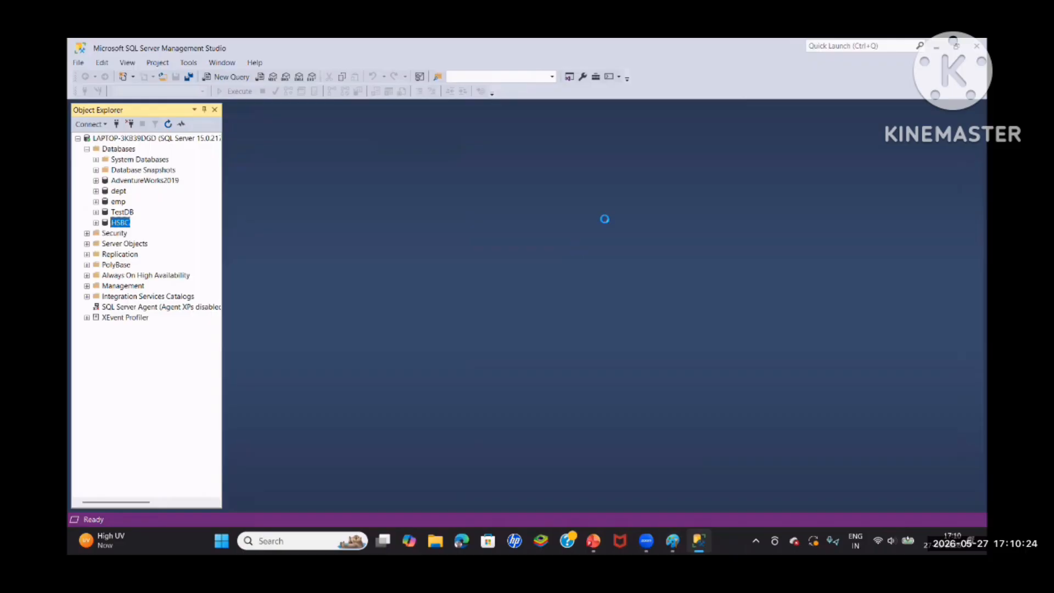
pyautogui.click(634, 193)
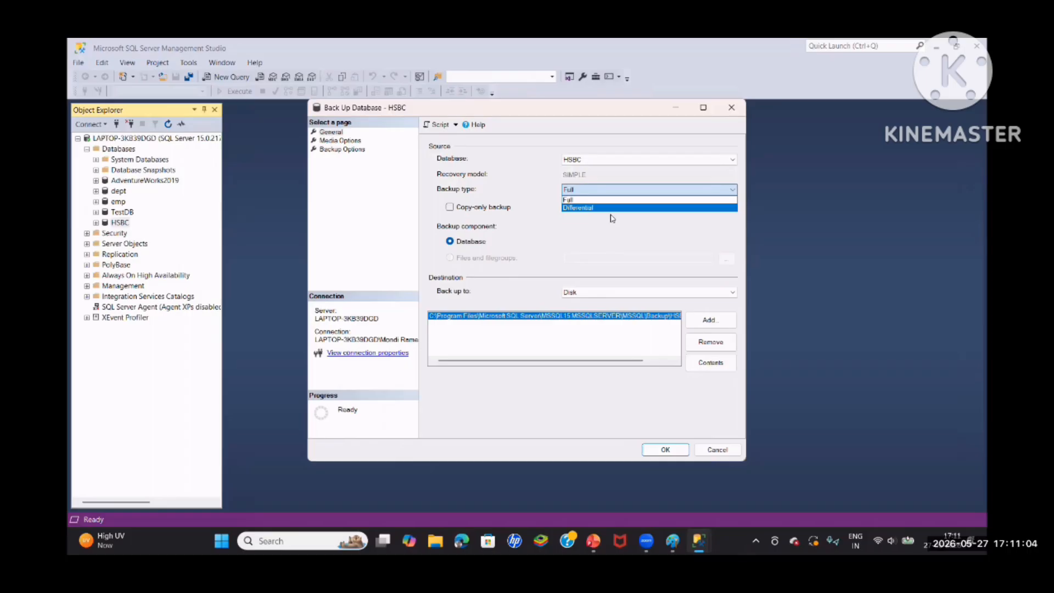
pyautogui.click(729, 447)
pyautogui.click(715, 450)
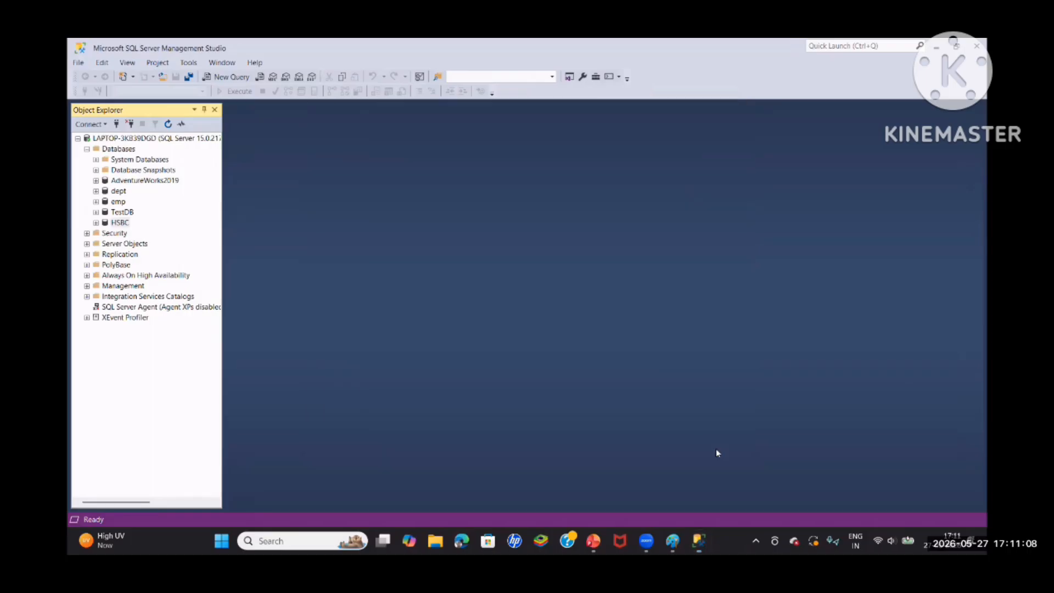
# Set the HSBC database's recovery model to Full in its properties and apply the change
pyautogui.rightClick(124, 223)
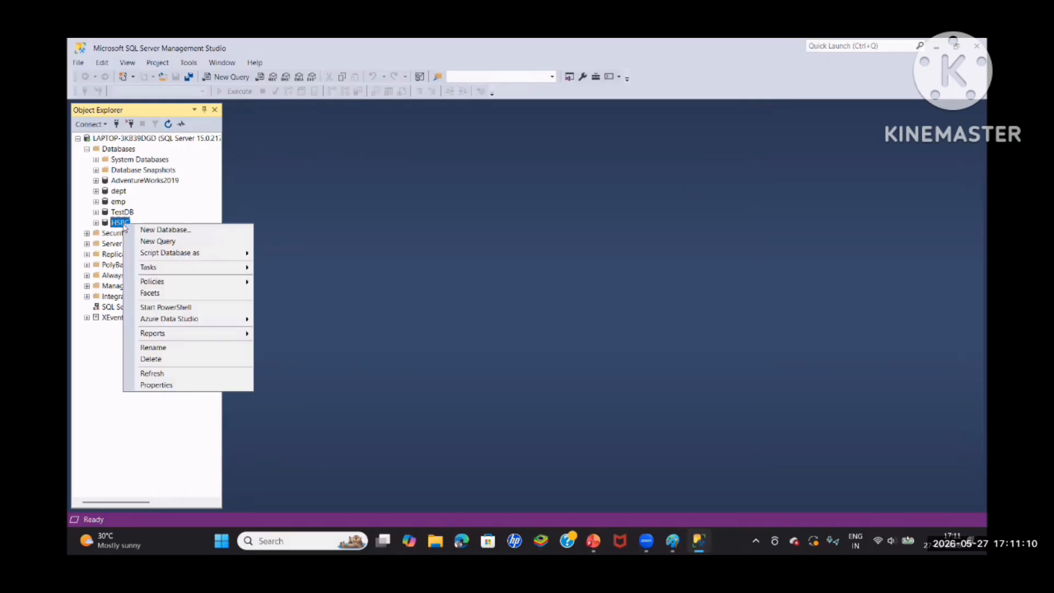
pyautogui.click(157, 386)
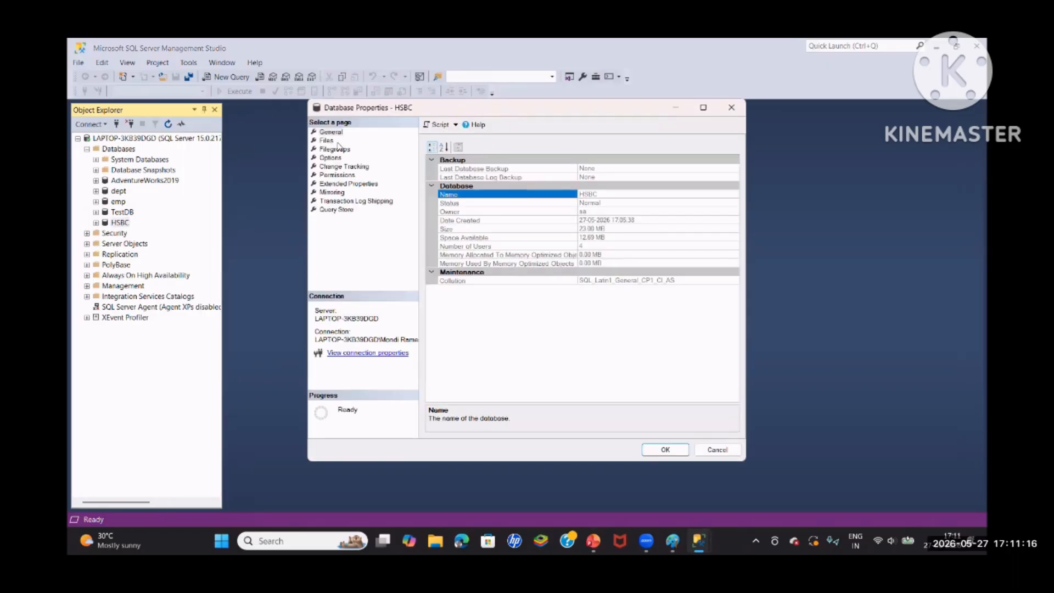
pyautogui.click(333, 149)
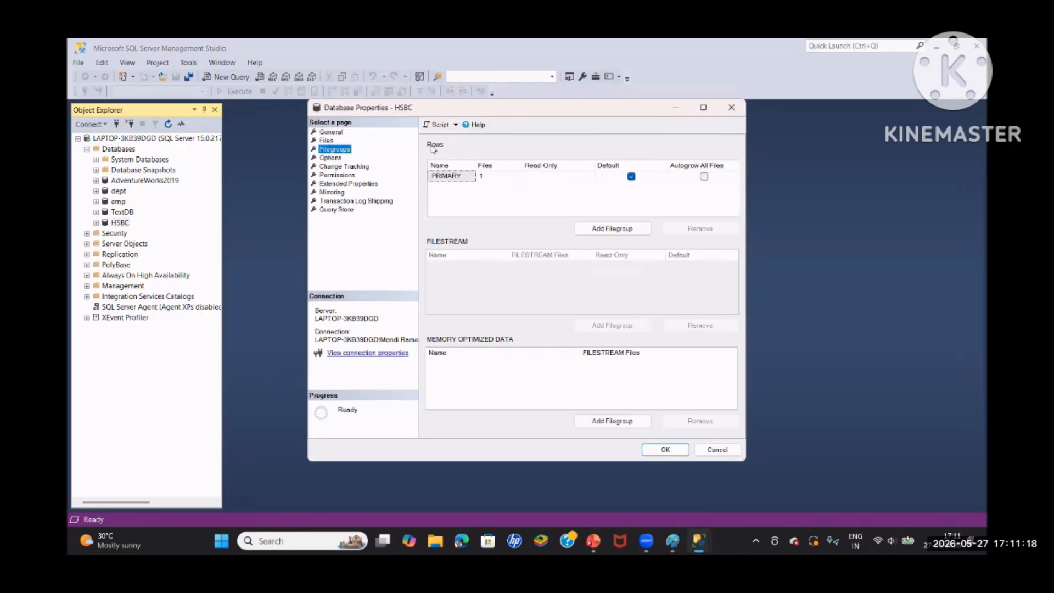
pyautogui.click(336, 157)
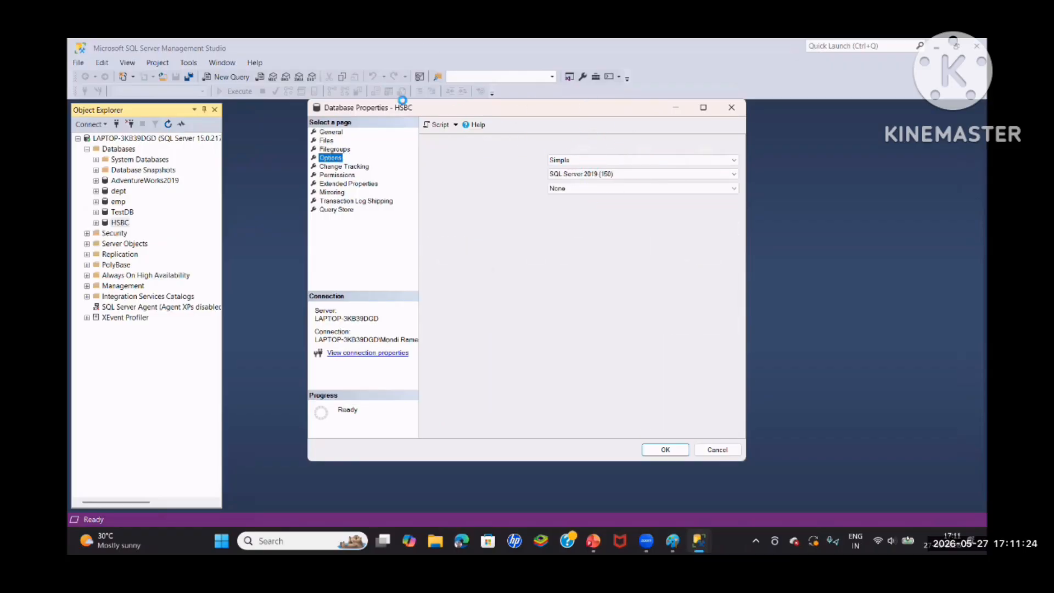
pyautogui.click(631, 162)
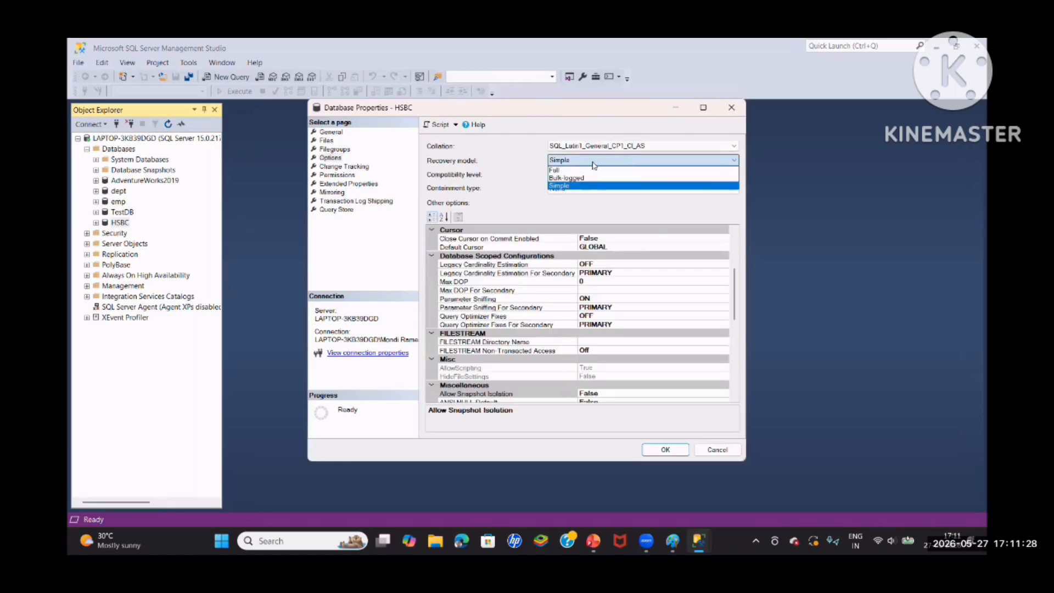
pyautogui.click(592, 169)
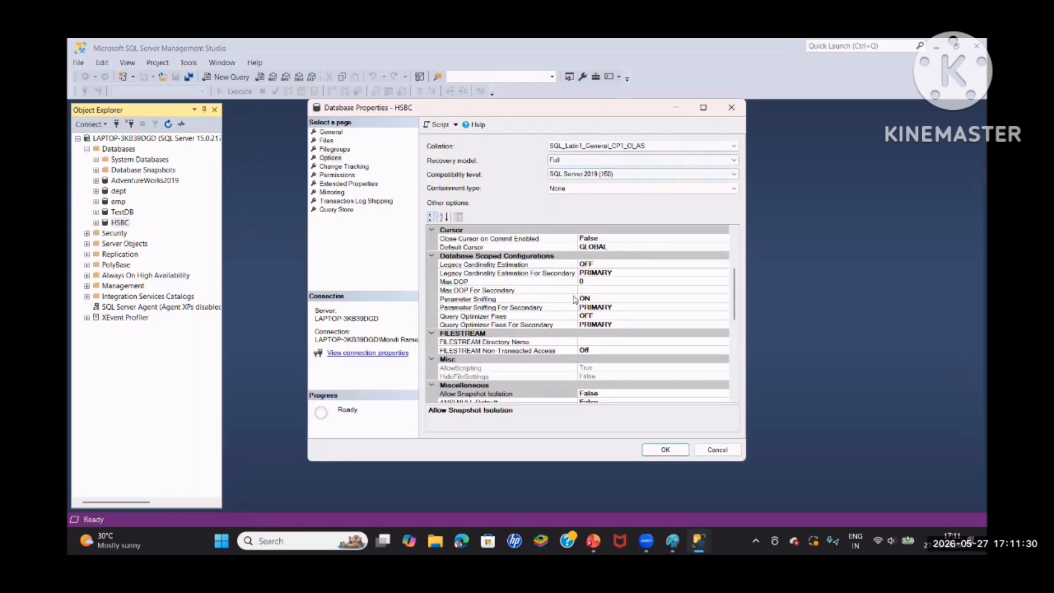
pyautogui.click(663, 449)
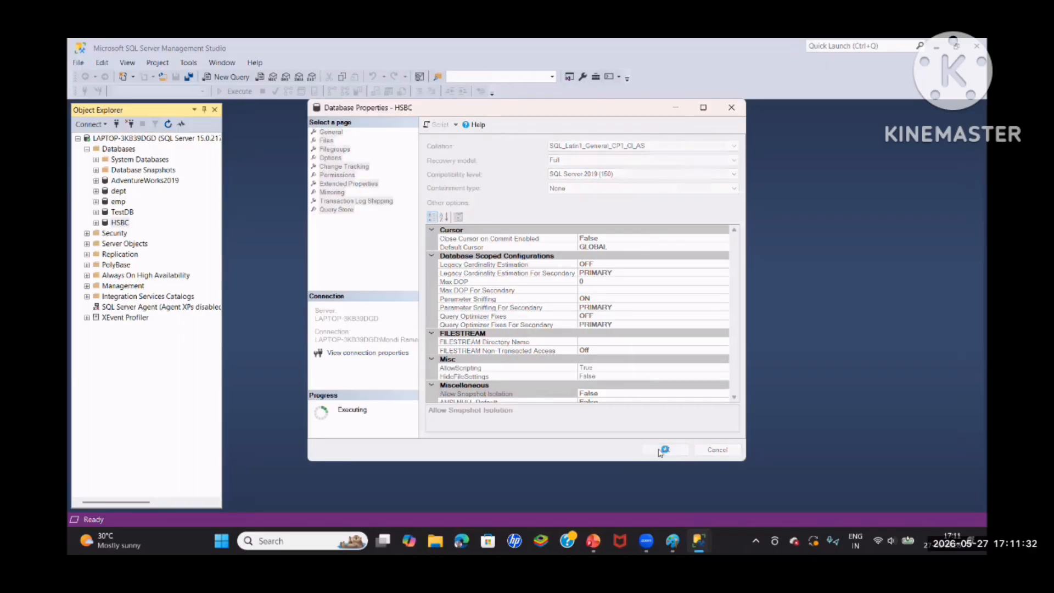
# Check the recovery model in the HSBC database's properties and close them without changes
pyautogui.rightClick(126, 224)
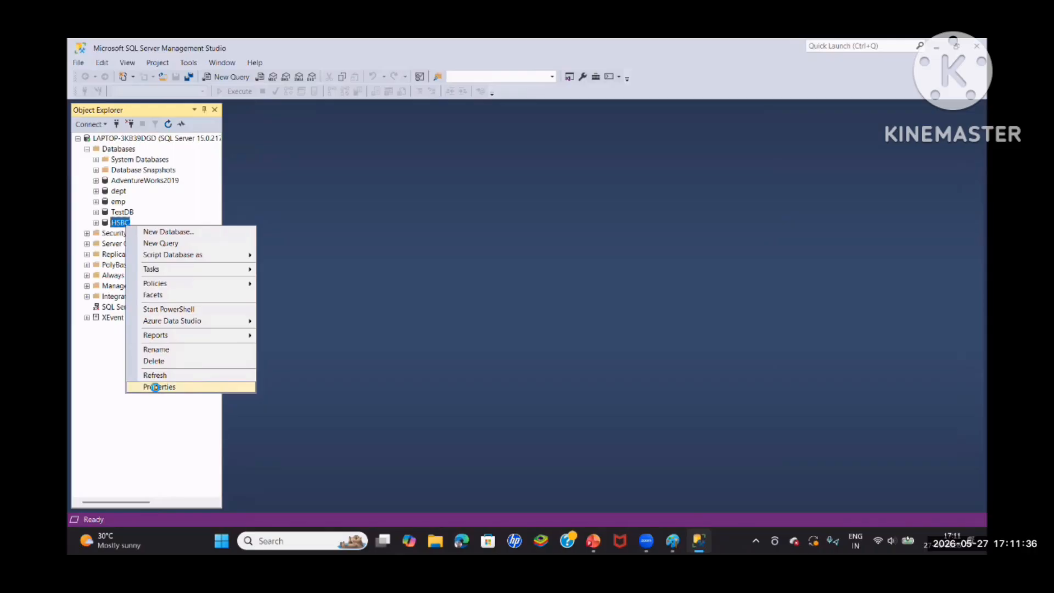
pyautogui.click(158, 387)
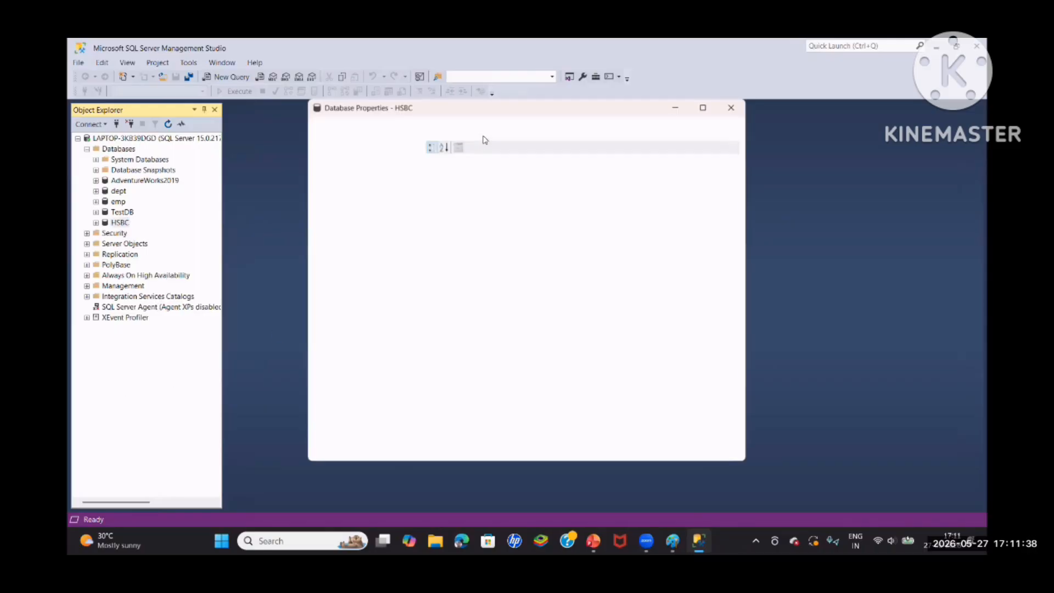
pyautogui.click(330, 157)
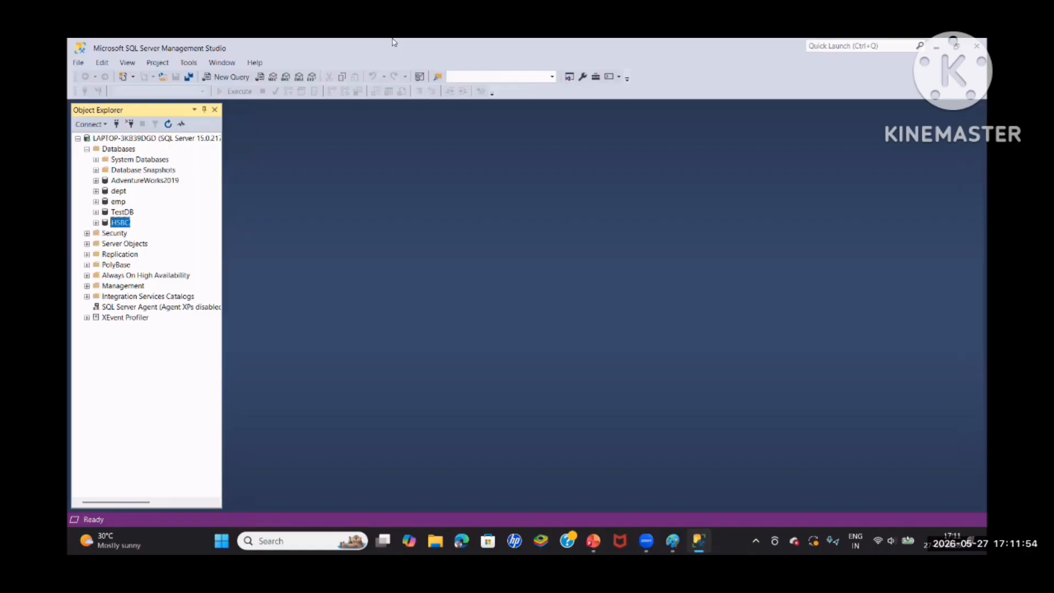
# Try to run a transaction log backup of the HSBC database to disk
pyautogui.rightClick(126, 224)
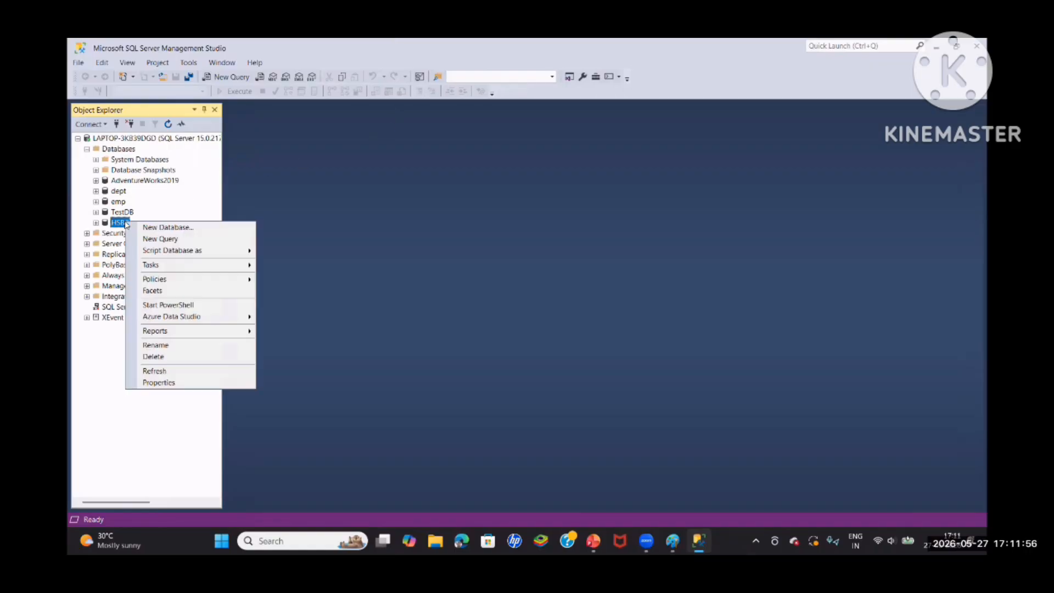
pyautogui.moveTo(182, 269)
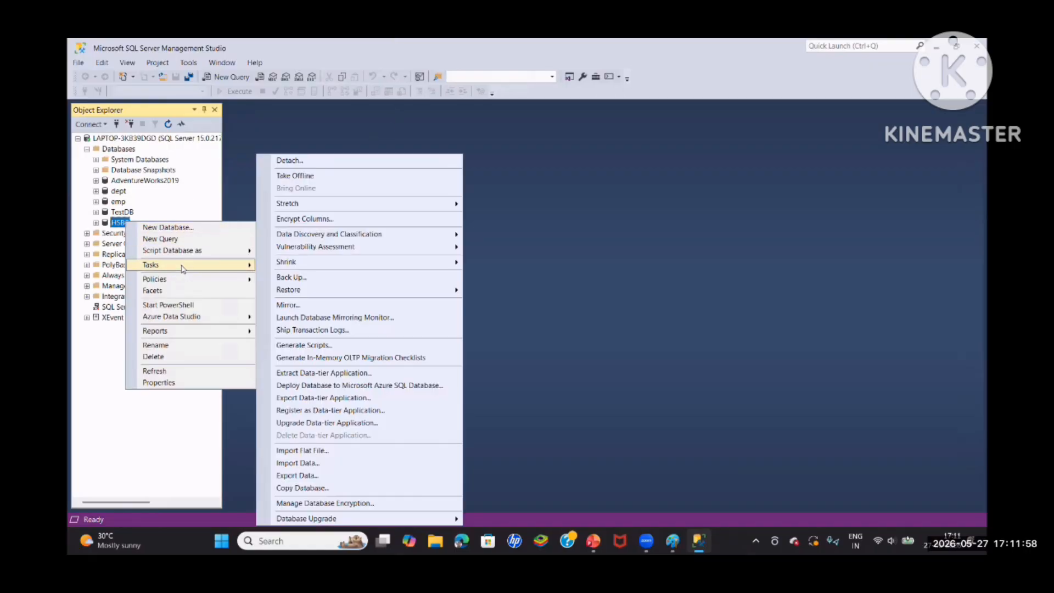
pyautogui.click(323, 280)
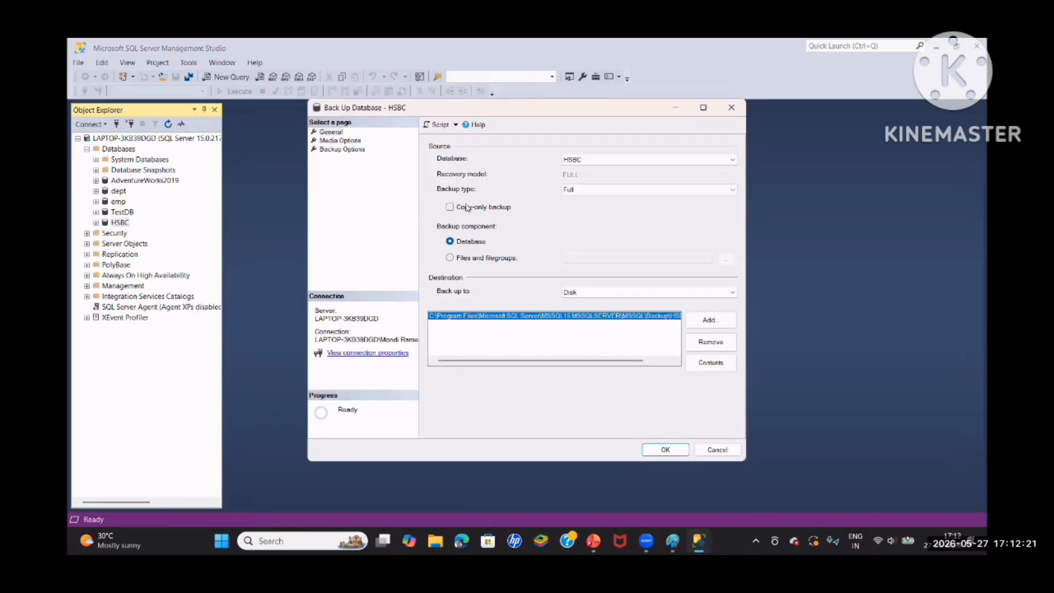
pyautogui.click(579, 190)
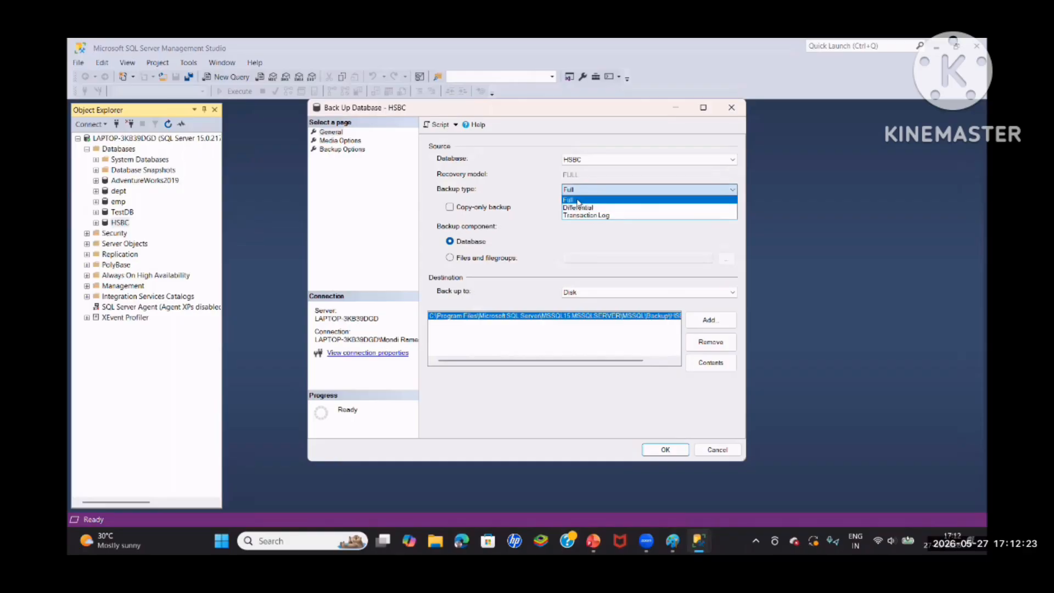
pyautogui.click(606, 216)
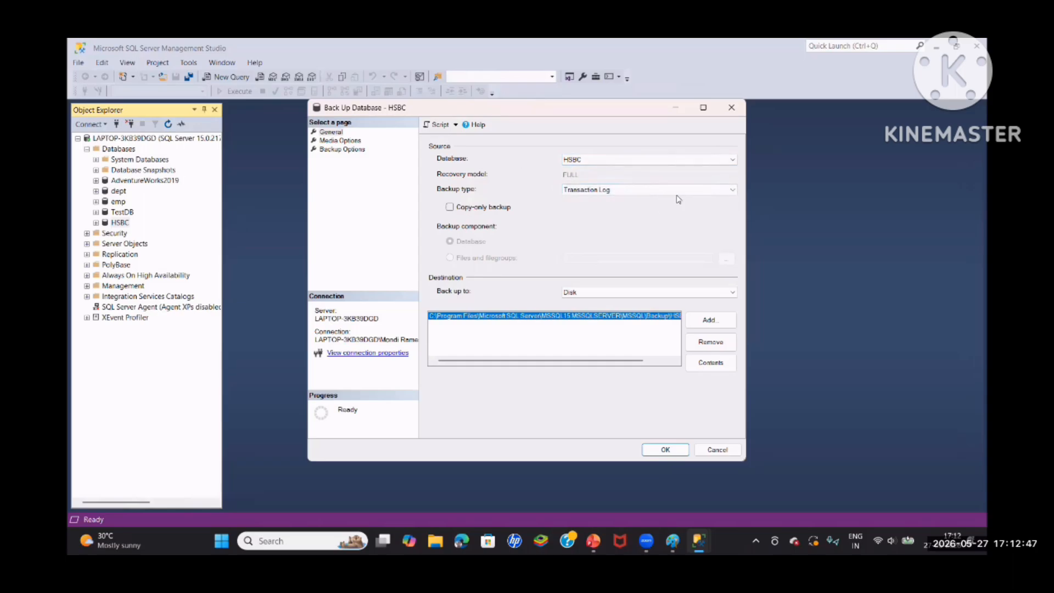
pyautogui.click(659, 450)
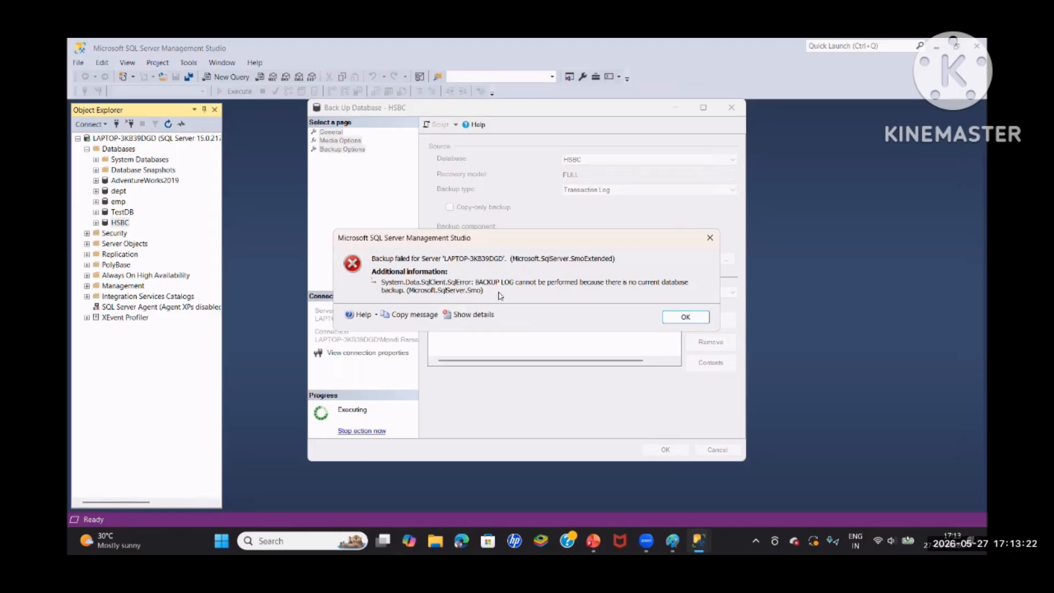
pyautogui.click(684, 317)
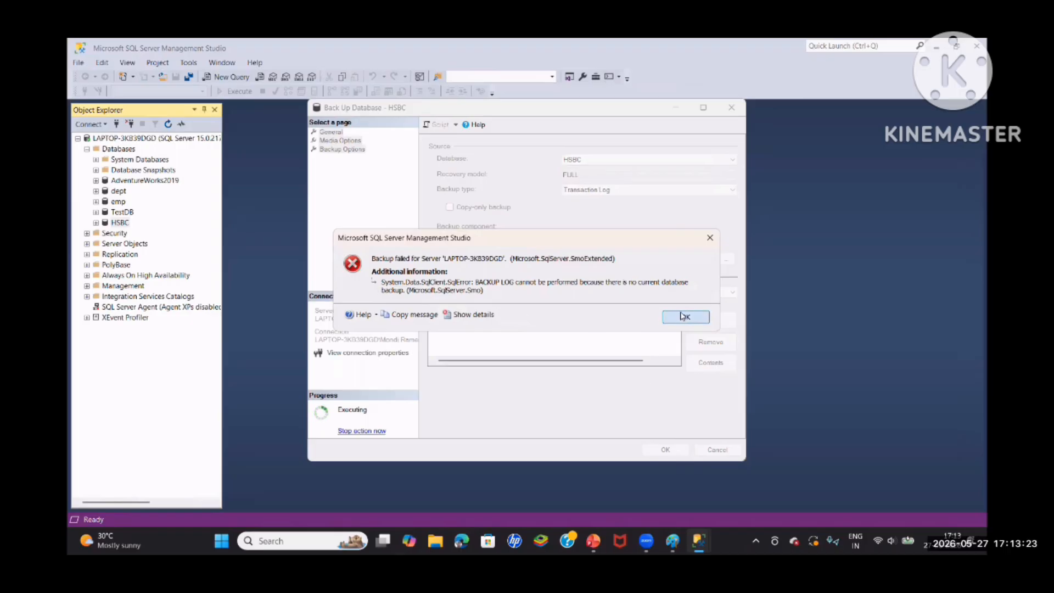
# Change the HSBC backup type to Full and keep Disk as the backup destination
pyautogui.click(586, 191)
pyautogui.click(565, 201)
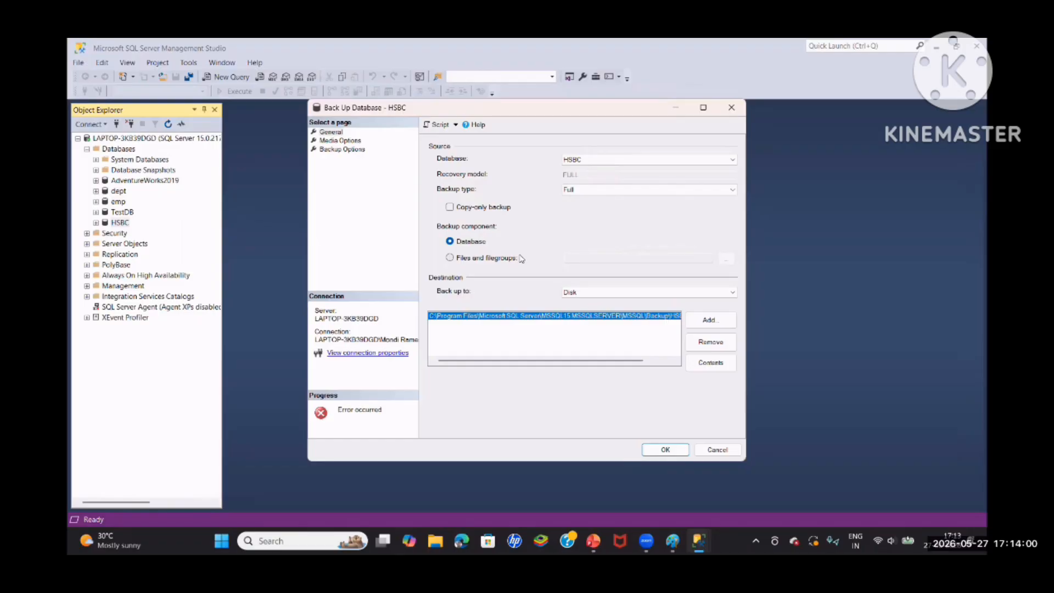
pyautogui.click(613, 293)
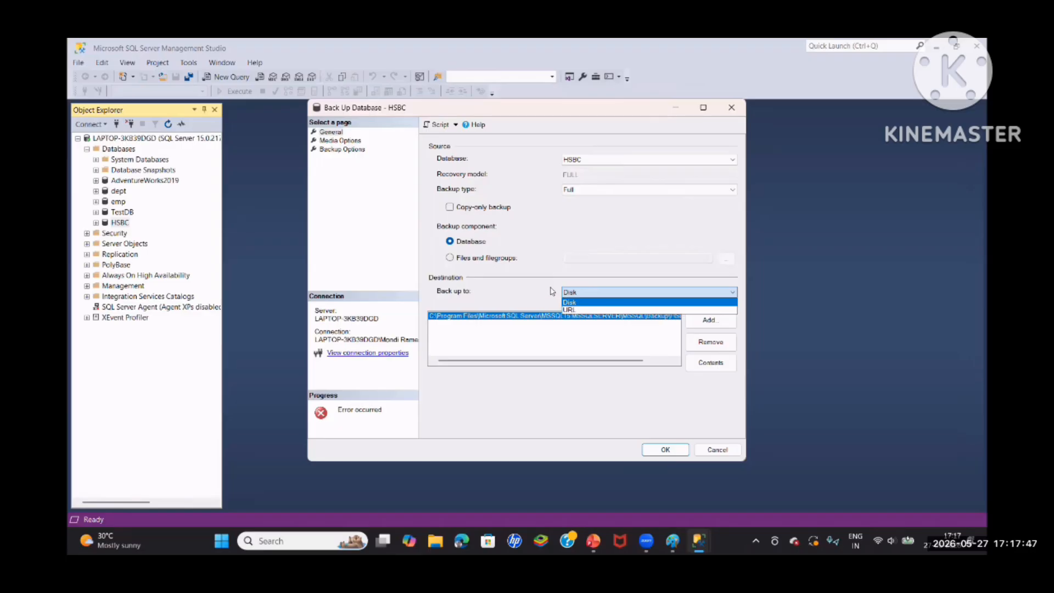
pyautogui.click(581, 295)
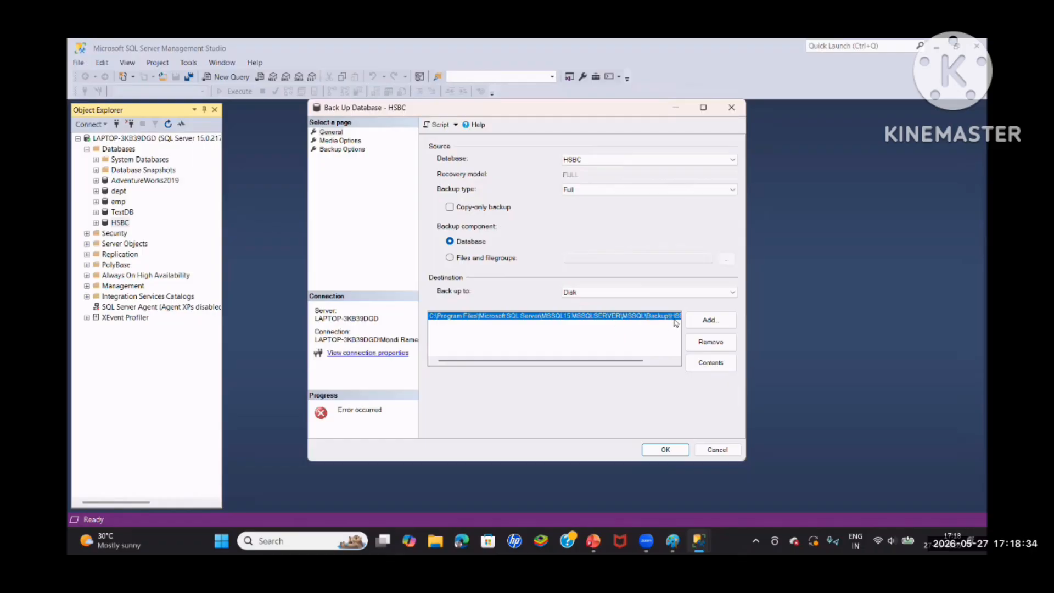
pyautogui.press('Escape')
# Look through the server's properties to find the default backup location in the database settings, and close them without changes
pyautogui.rightClick(168, 139)
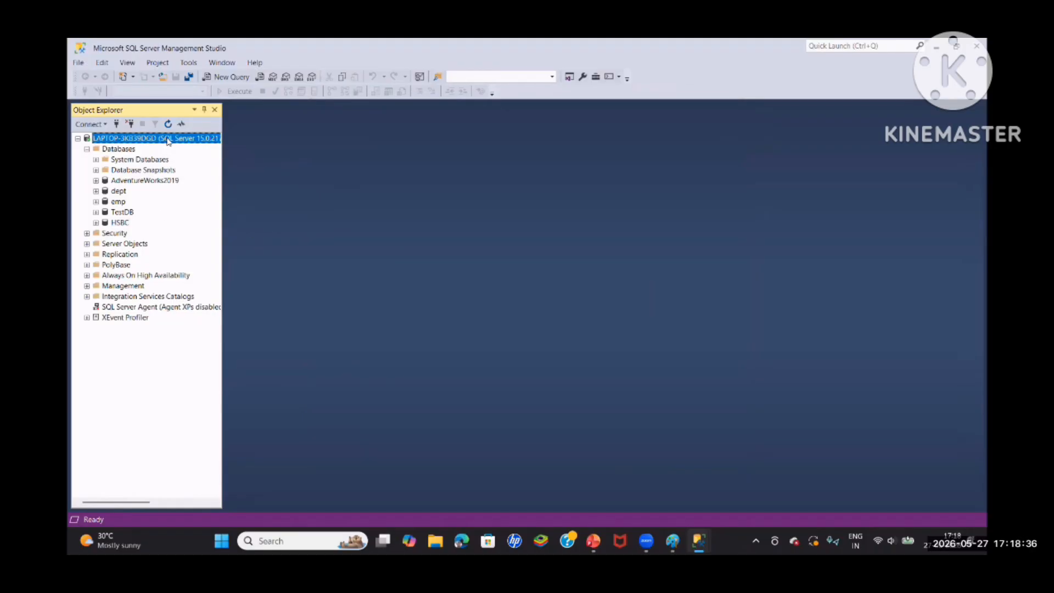
pyautogui.click(206, 348)
pyautogui.click(331, 141)
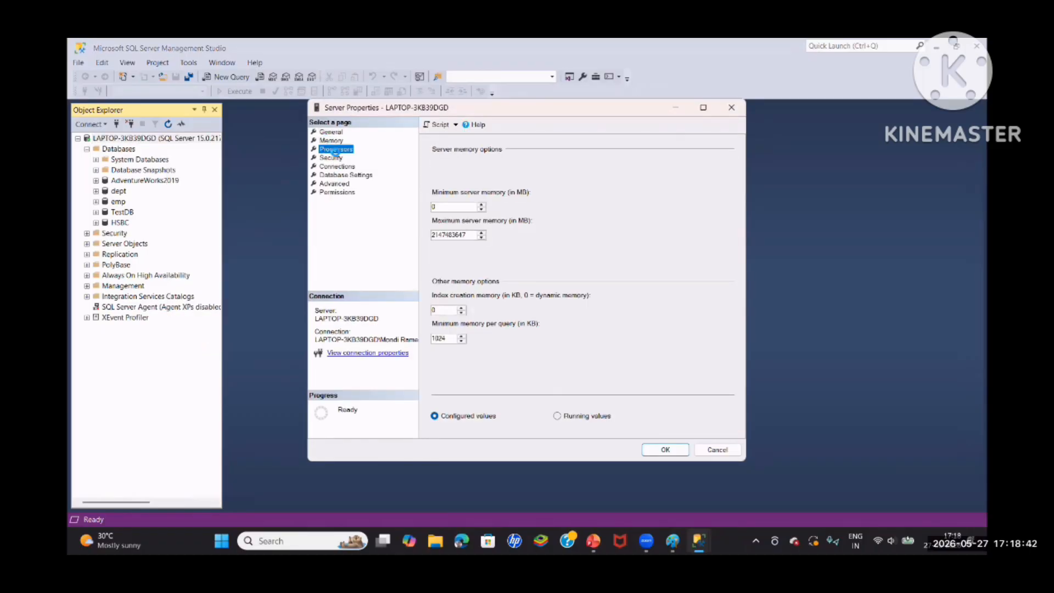
pyautogui.click(335, 149)
pyautogui.click(330, 158)
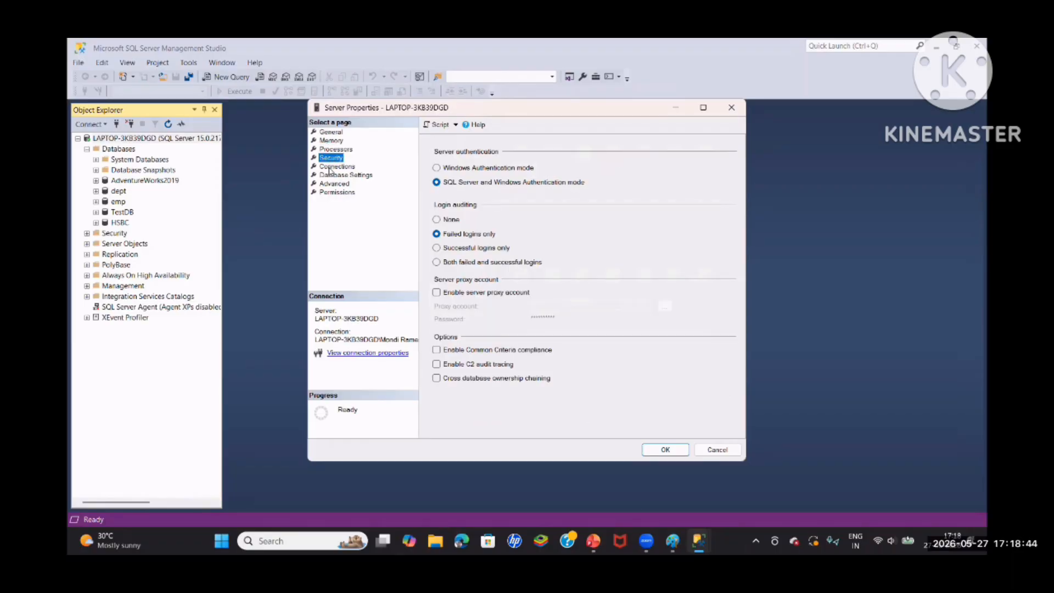
pyautogui.click(332, 167)
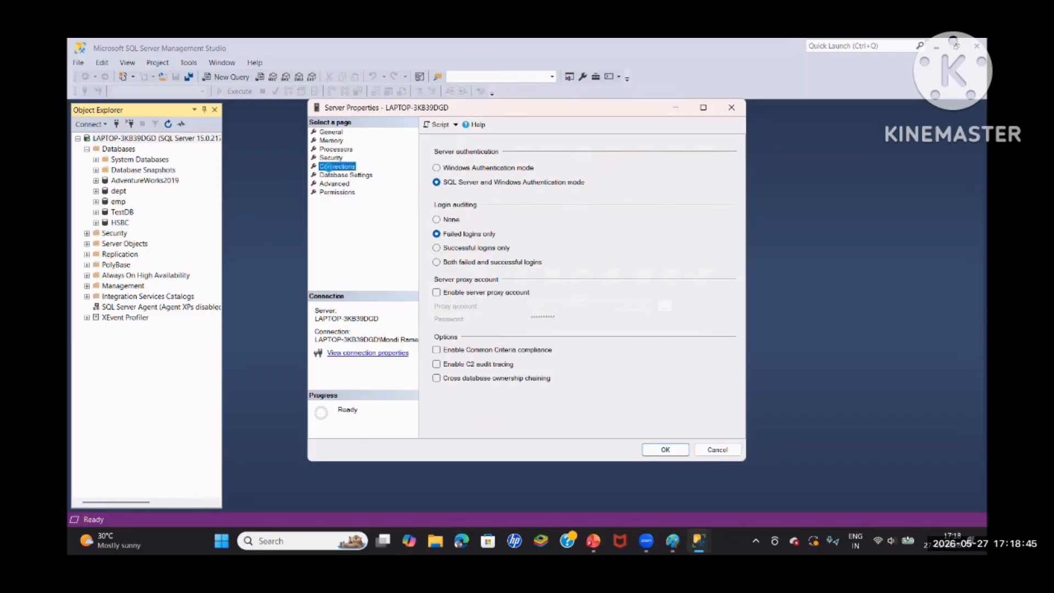
pyautogui.click(331, 175)
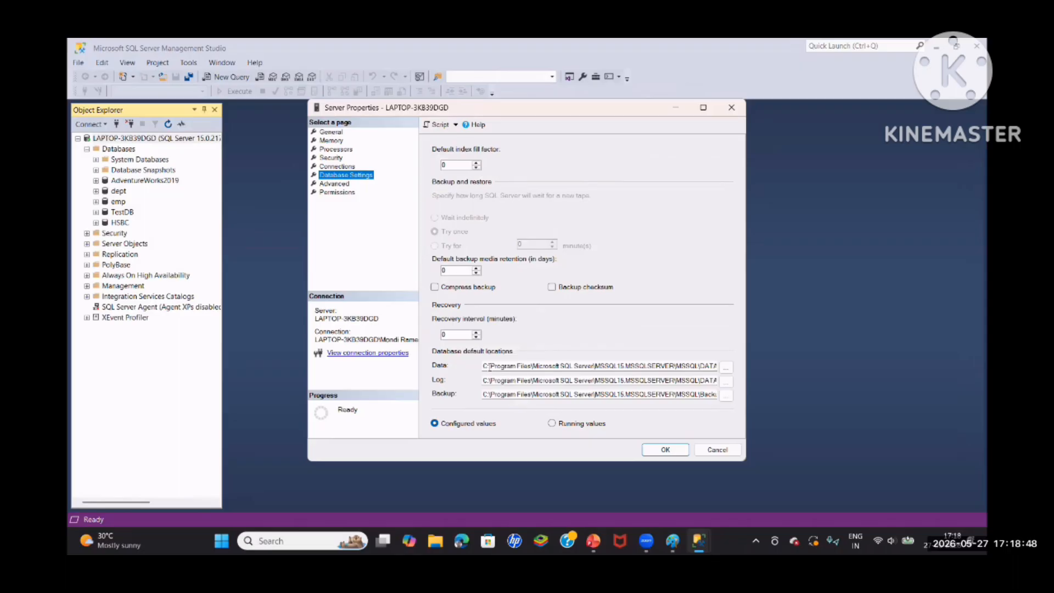
pyautogui.moveTo(522, 394); pyautogui.dragTo(757, 418)
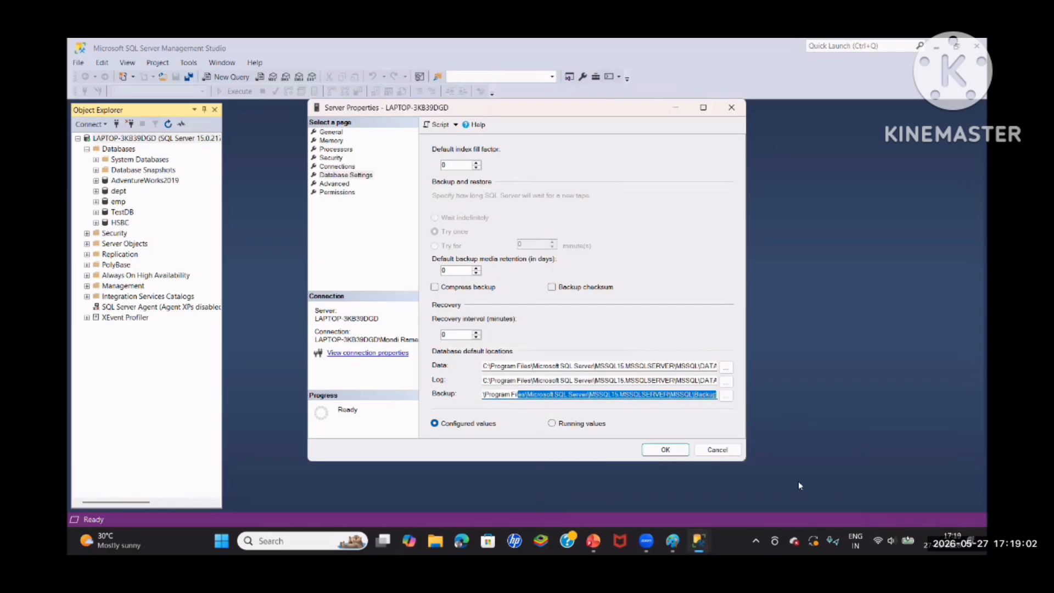
pyautogui.click(717, 451)
# Return to the open HSBC backup settings, glance at the media options and go back to the general settings
pyautogui.moveTo(699, 540)
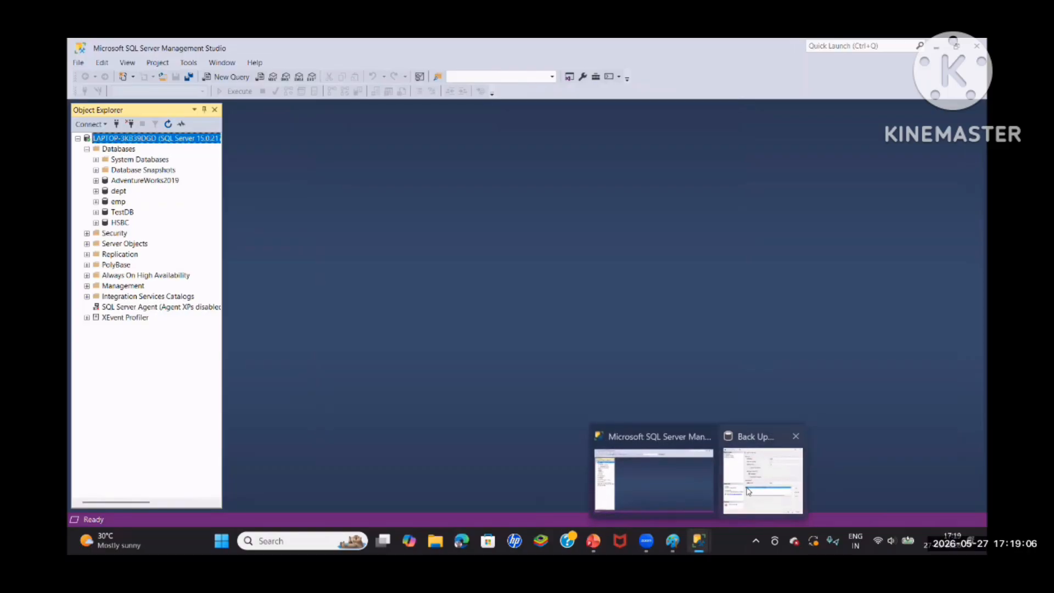
pyautogui.click(760, 472)
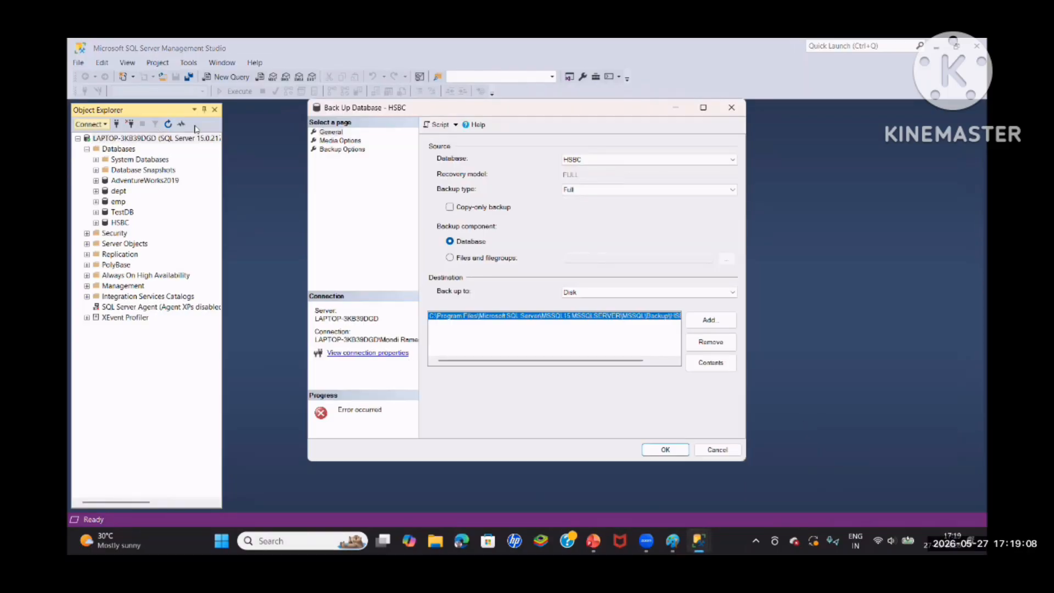
pyautogui.click(334, 141)
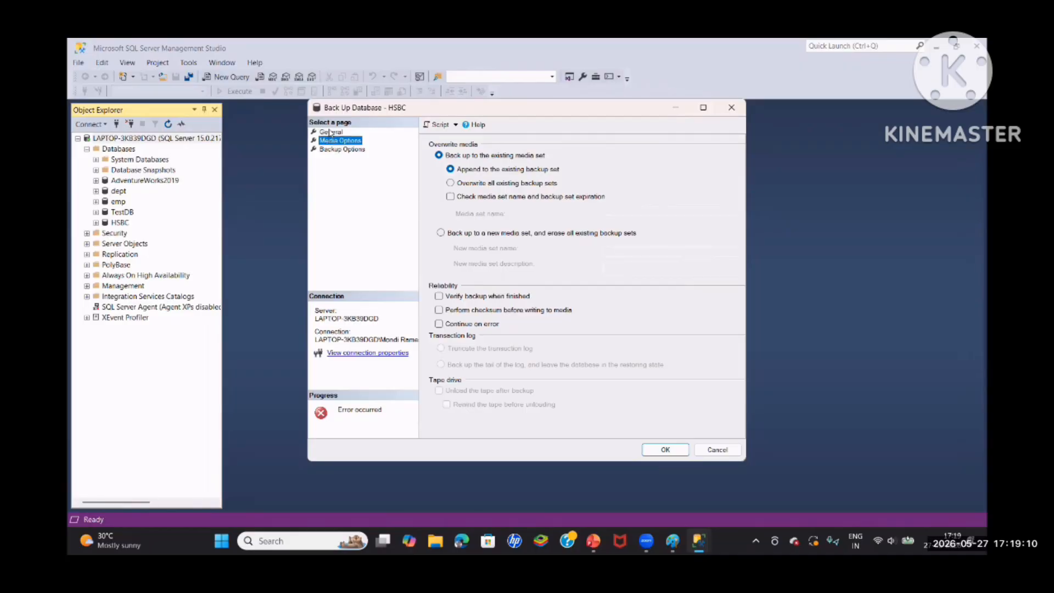
pyautogui.click(328, 132)
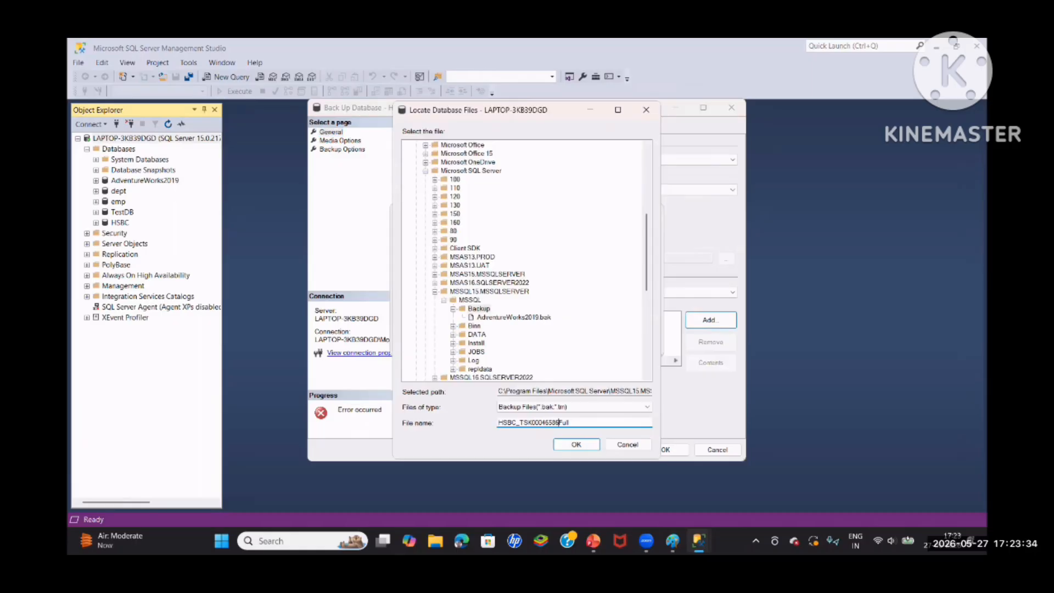
# Add a backup destination file named HSBC_TSK00046586_FULL.bak in the server's MSSQL Backup folder
pyautogui.write('Full')
pyautogui.write('l')
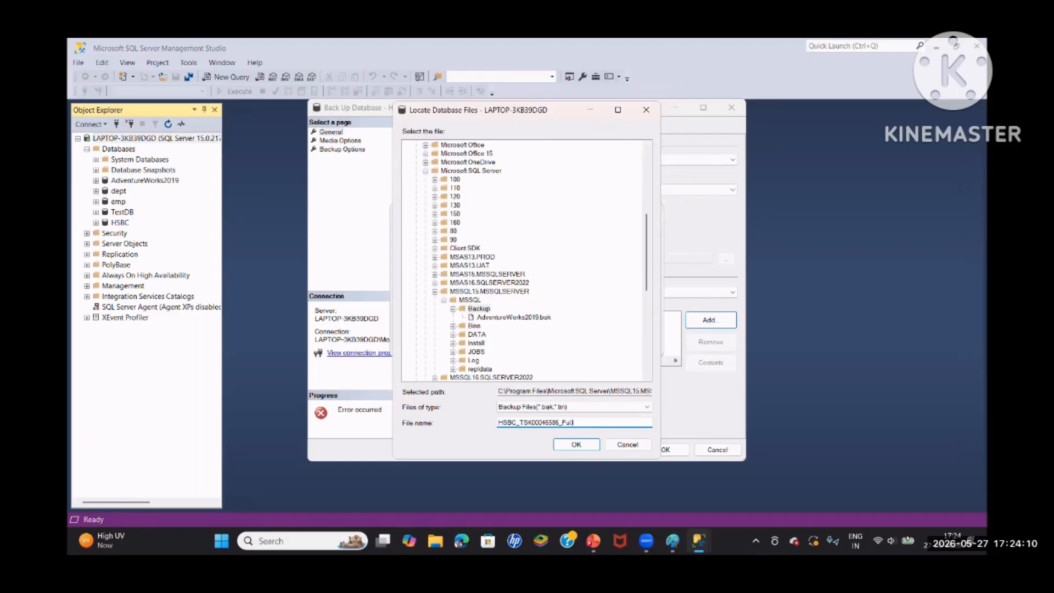
pyautogui.press('BackSpace')
pyautogui.press('BackSpace')
pyautogui.press('BackSpace')
pyautogui.write('ULL.bak')
pyautogui.click(572, 443)
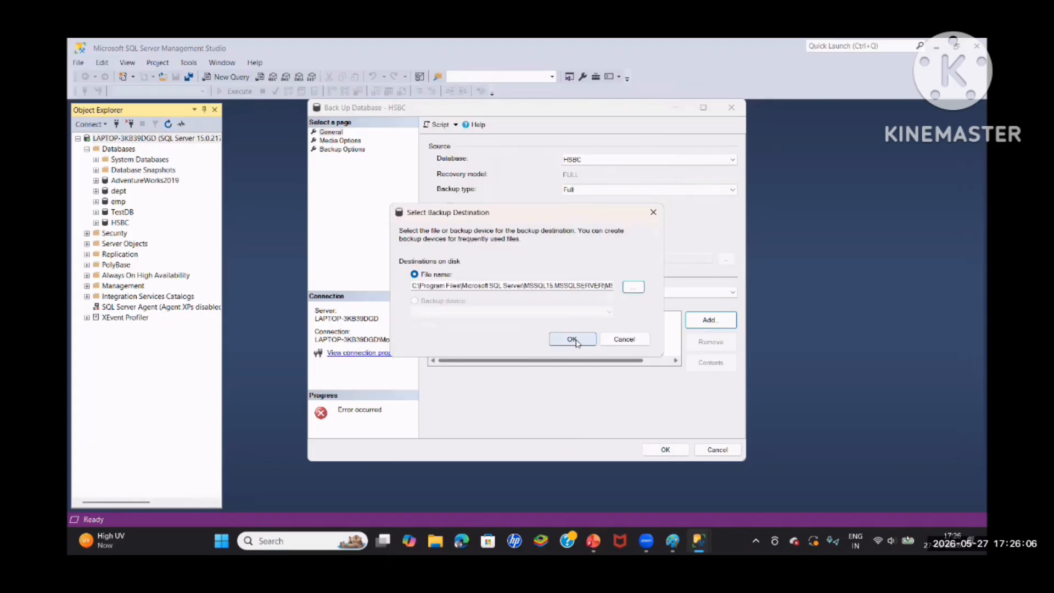
pyautogui.click(572, 340)
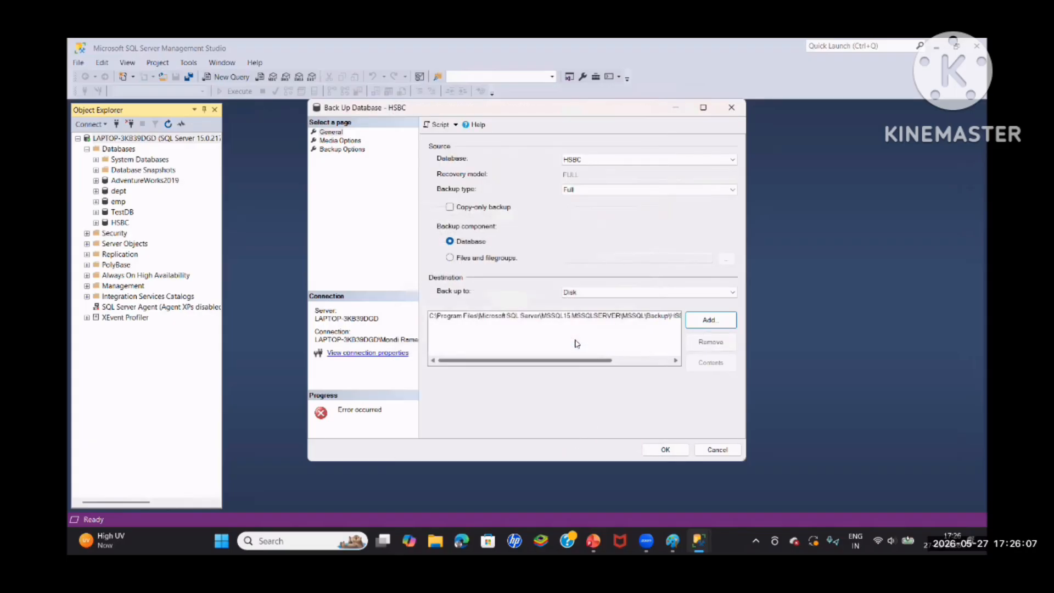
# Review the media options and backup options for HSBC, return to the general settings and run the full backup
pyautogui.click(329, 141)
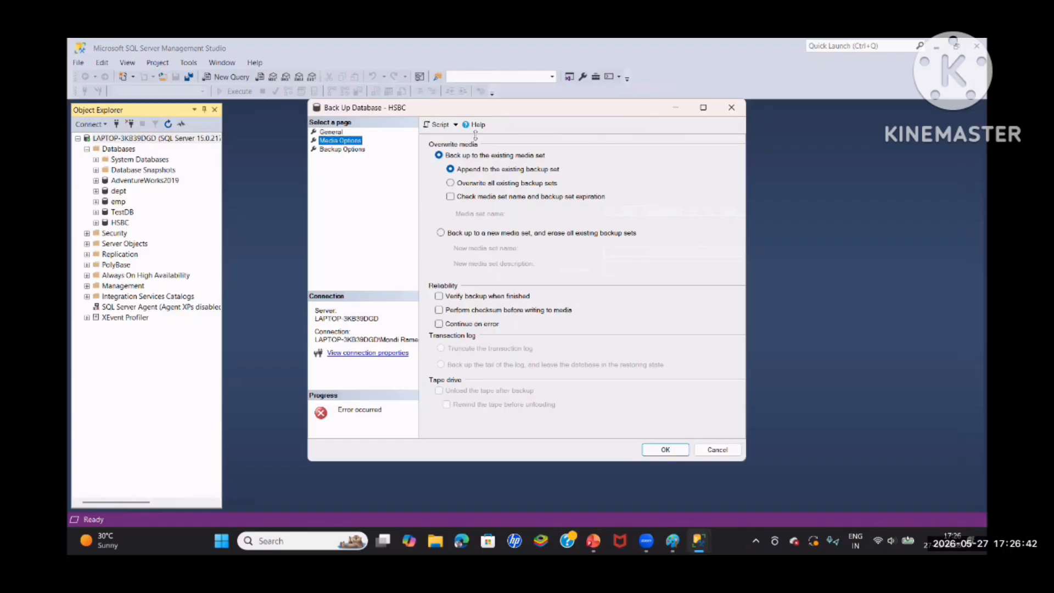
pyautogui.click(355, 151)
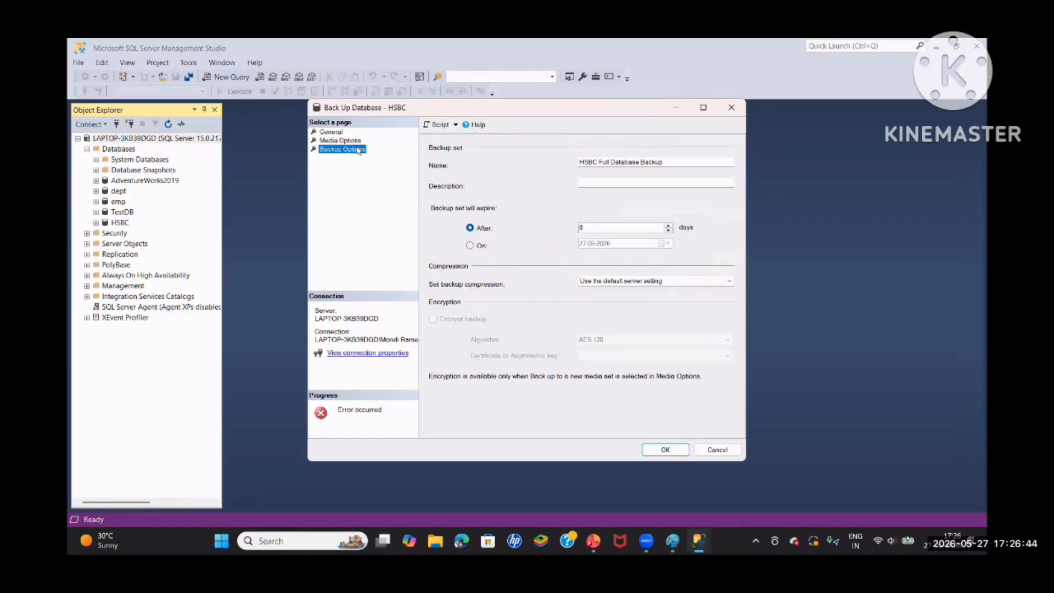
pyautogui.click(355, 139)
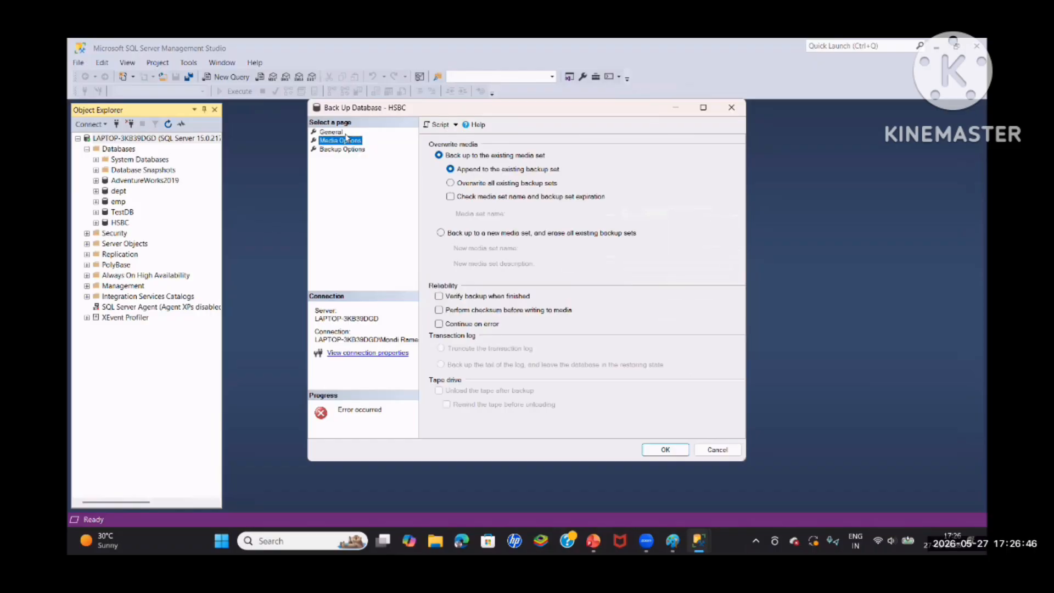
pyautogui.click(343, 133)
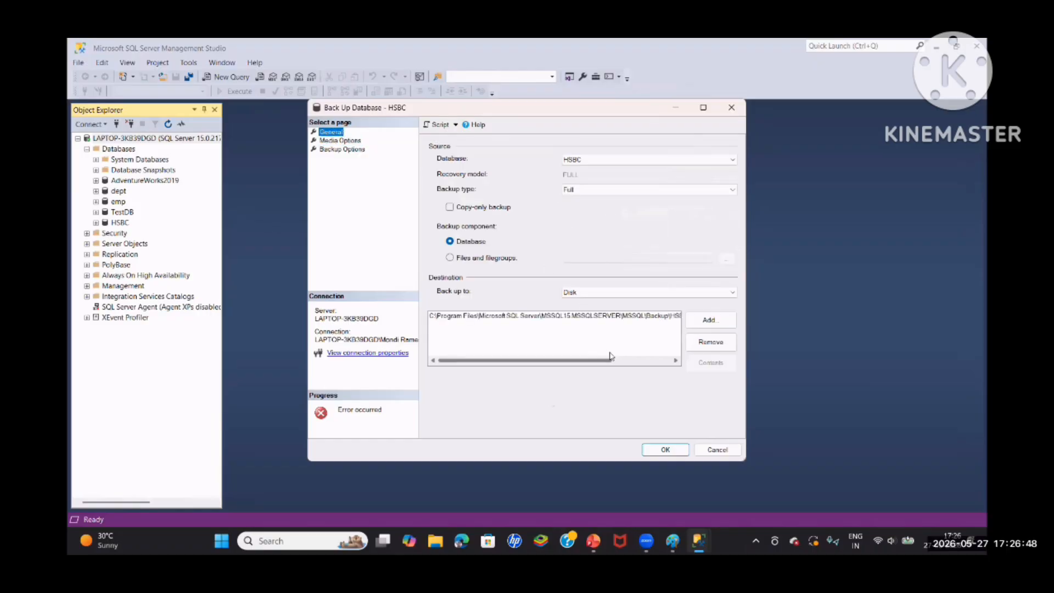
pyautogui.click(666, 451)
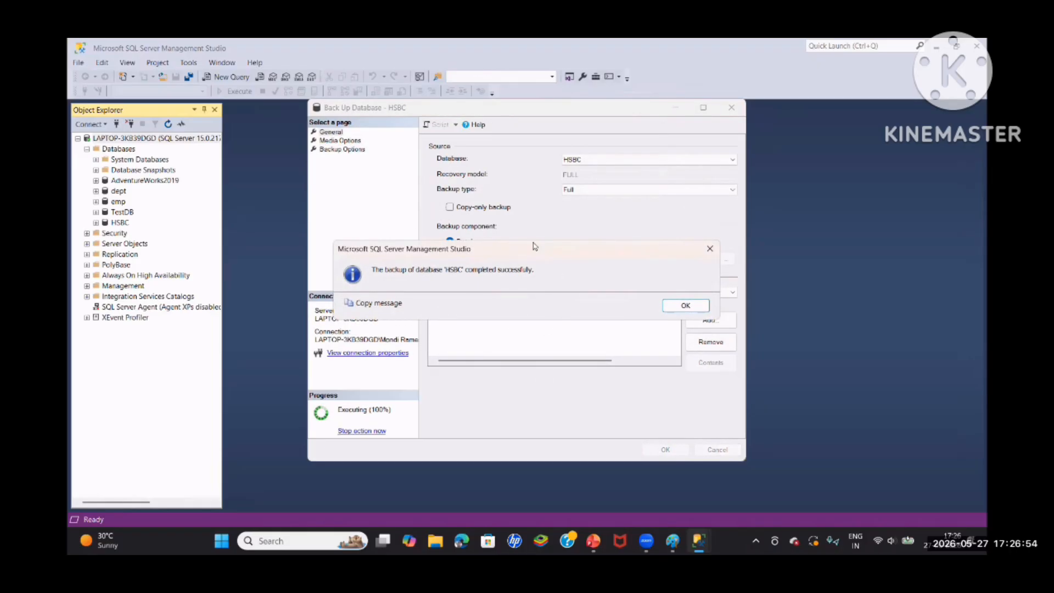
pyautogui.click(687, 305)
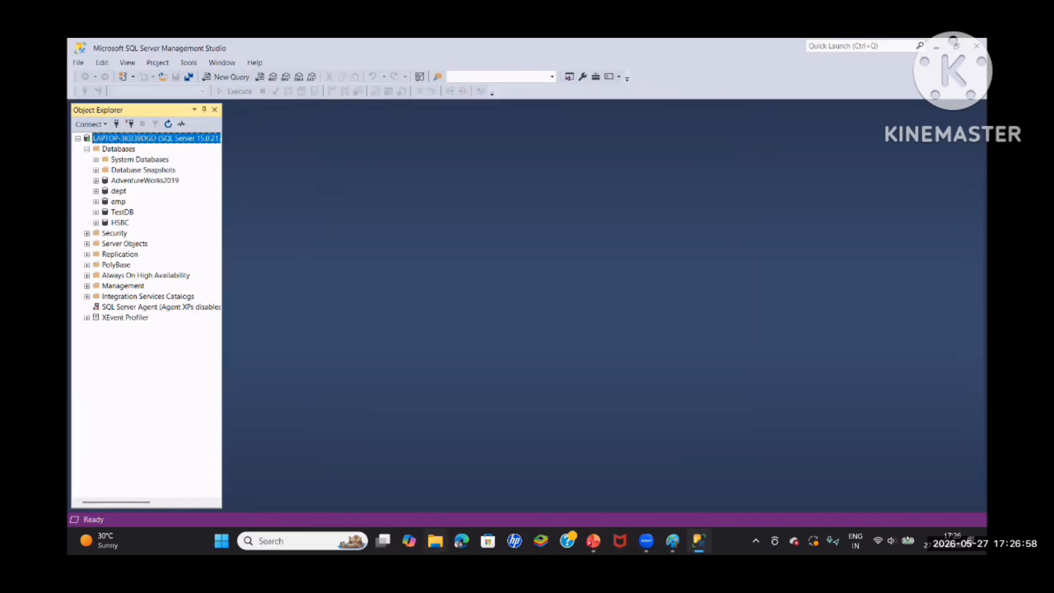
# Switch to File Explorer and open the Microsoft SQL Server folder under Program Files on the C: drive
pyautogui.click(436, 541)
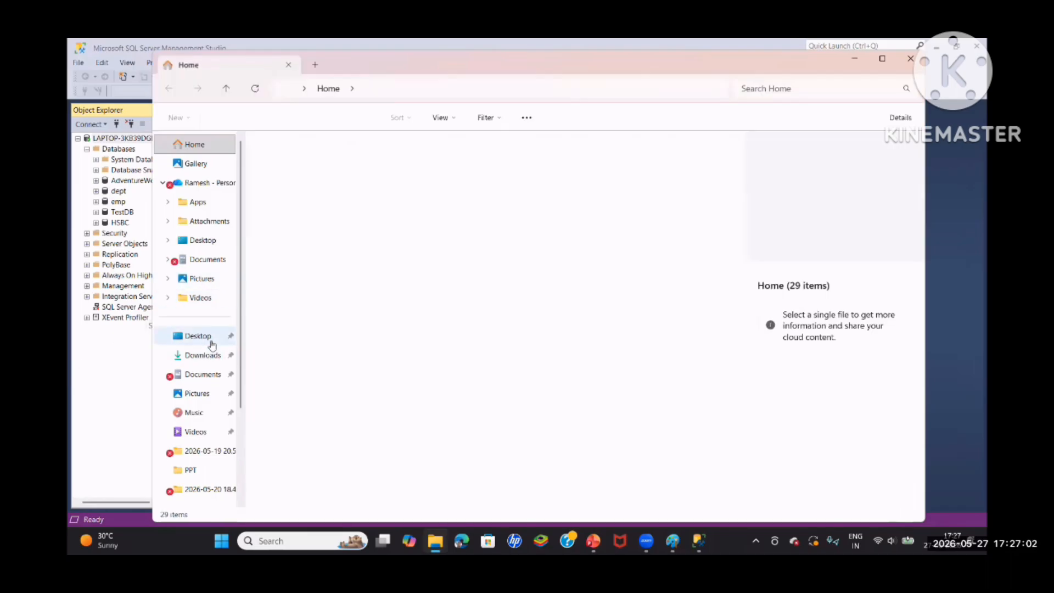
pyautogui.scroll(-2, 203, 385)
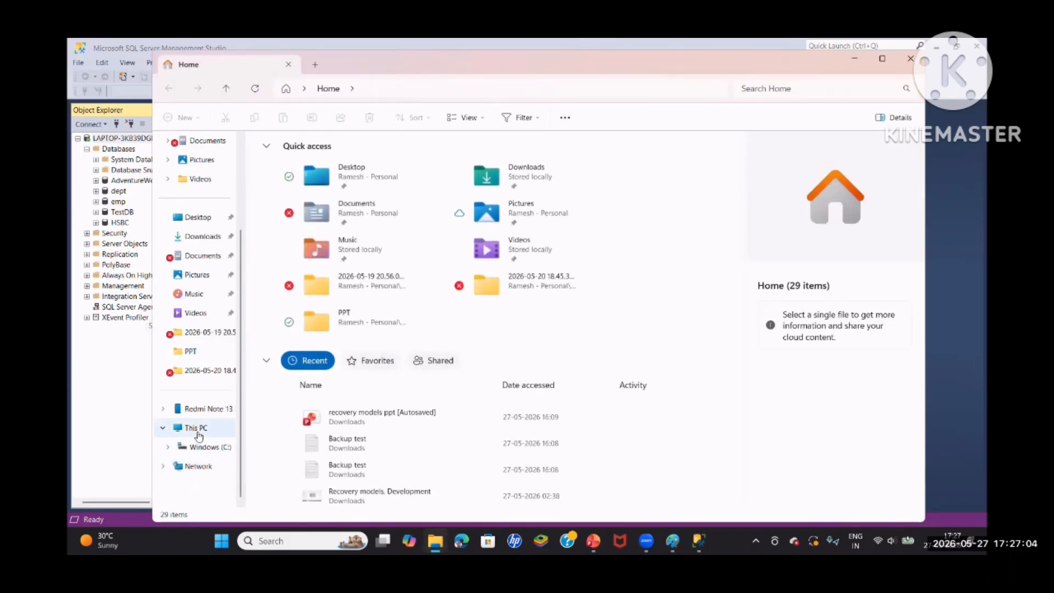
pyautogui.click(197, 431)
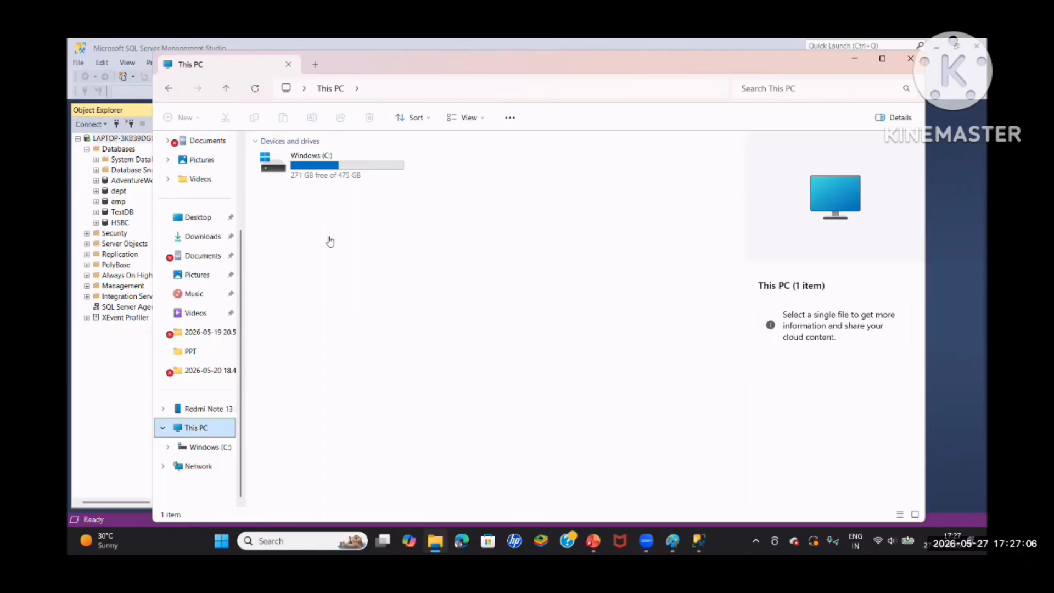
pyautogui.doubleClick(329, 175)
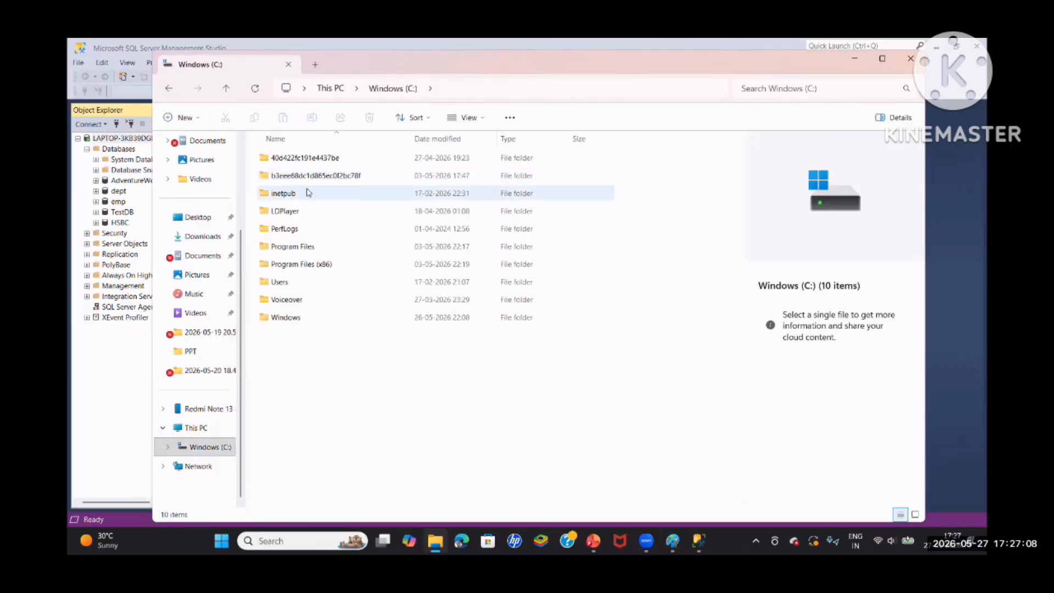
pyautogui.doubleClick(293, 247)
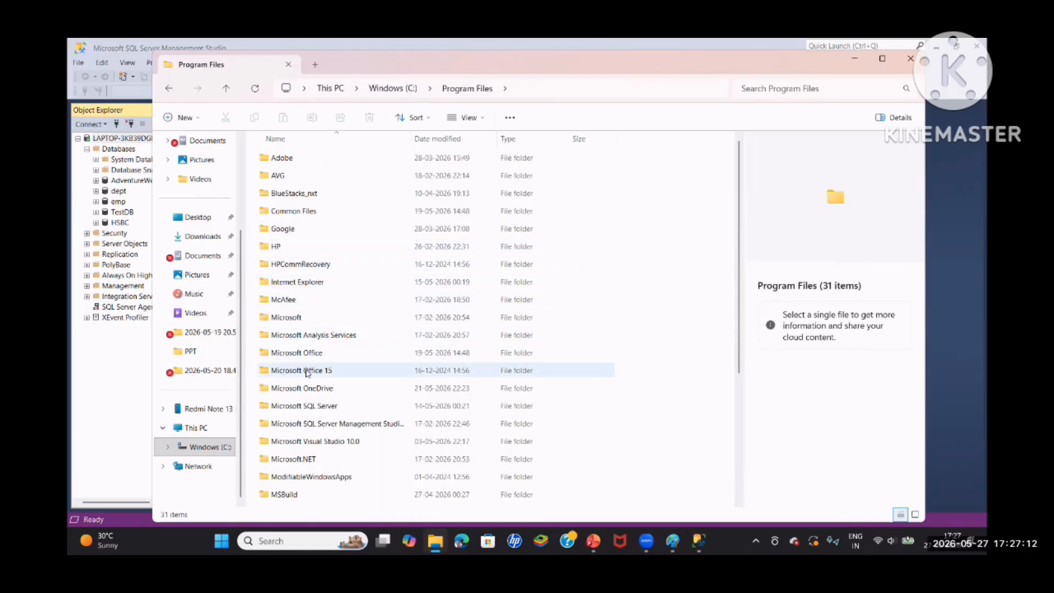
pyautogui.doubleClick(315, 406)
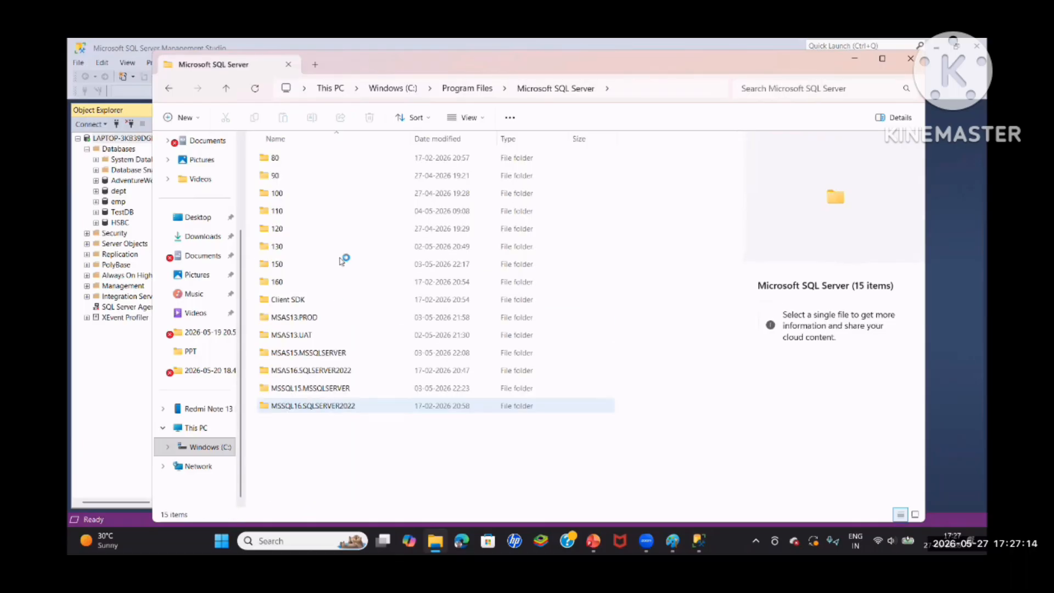
pyautogui.doubleClick(277, 265)
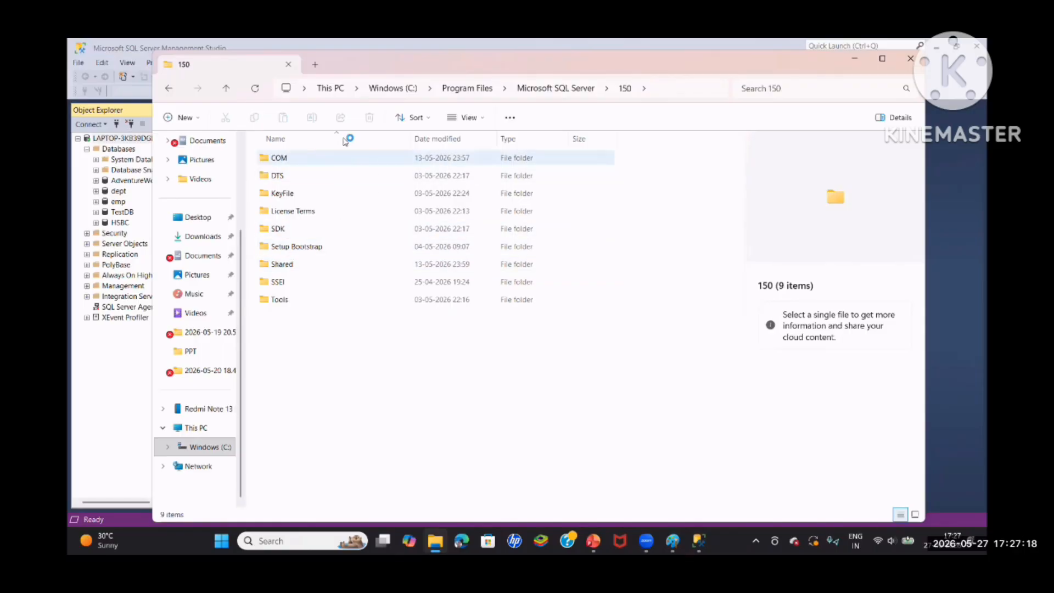
pyautogui.click(304, 248)
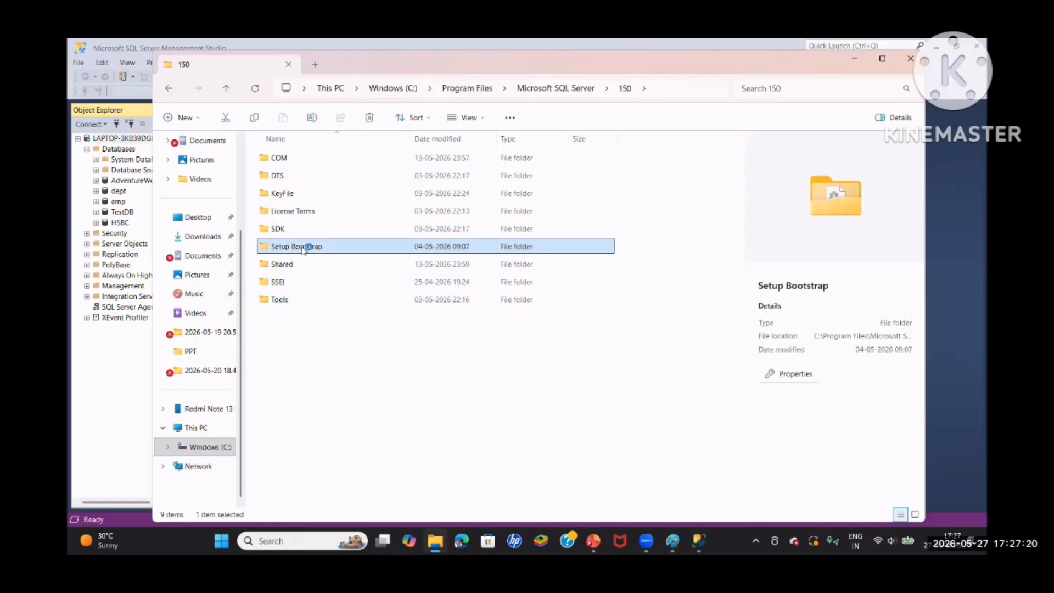
pyautogui.doubleClick(303, 248)
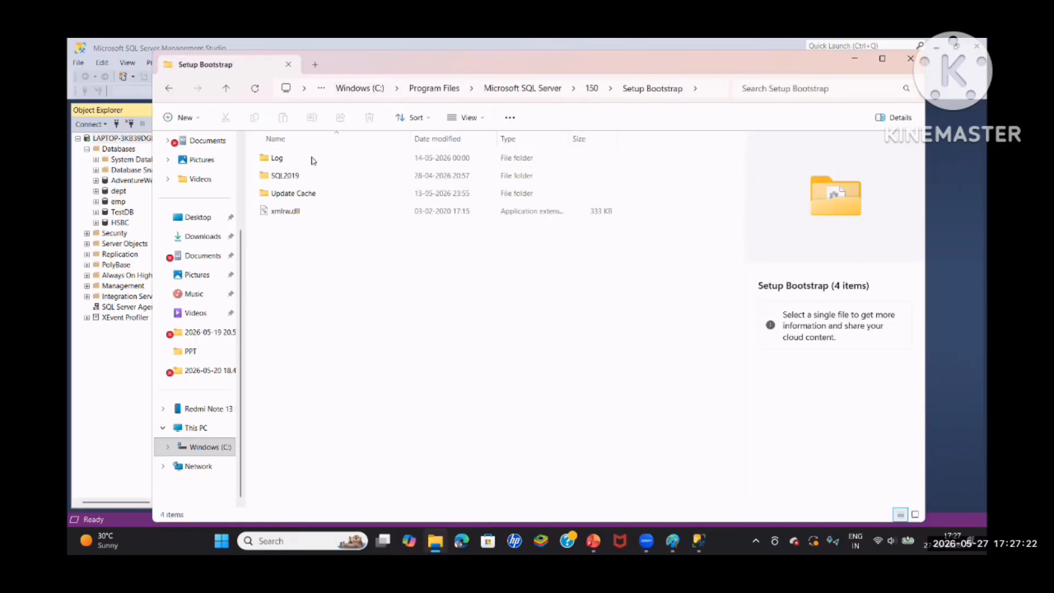
pyautogui.click(293, 176)
pyautogui.doubleClick(293, 175)
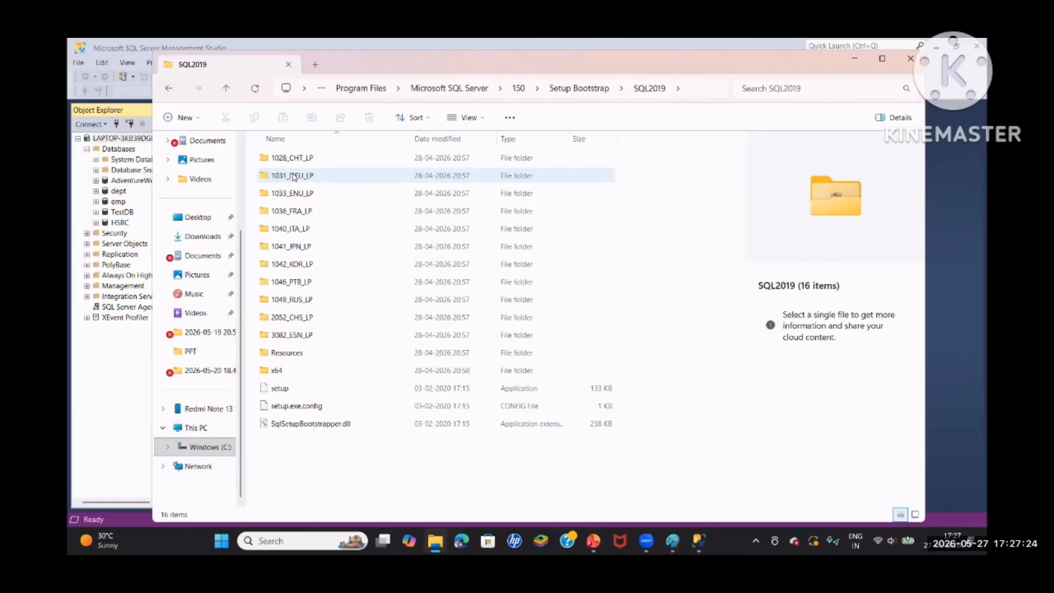
pyautogui.click(460, 92)
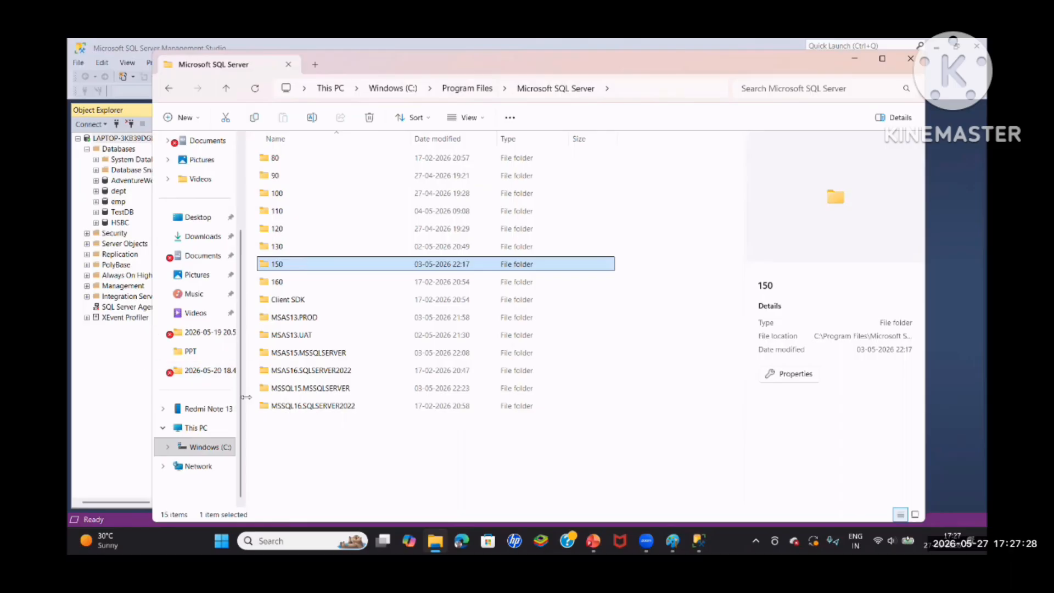
# Open the Backup folder inside MSSQL15.MSSQLSERVER\MSSQL to check for the HSBC full backup file
pyautogui.doubleClick(291, 390)
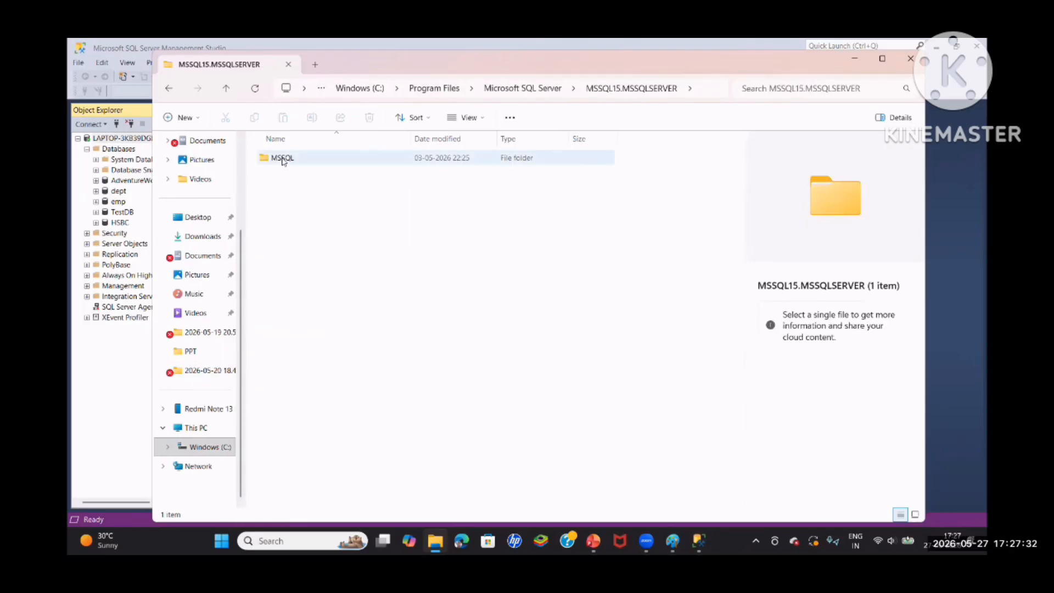
pyautogui.doubleClick(283, 159)
pyautogui.click(294, 159)
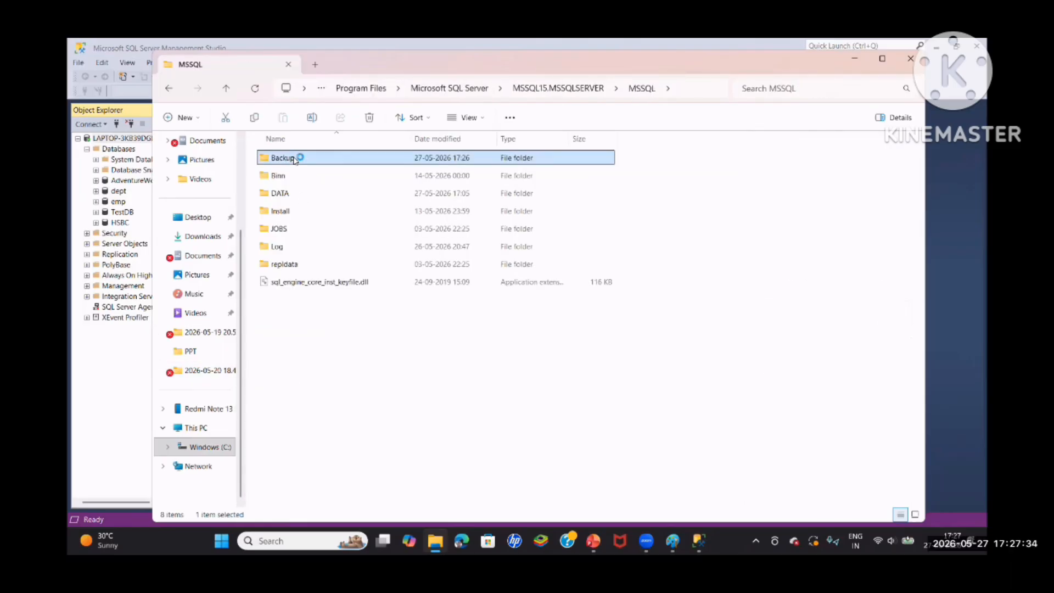
pyautogui.doubleClick(293, 159)
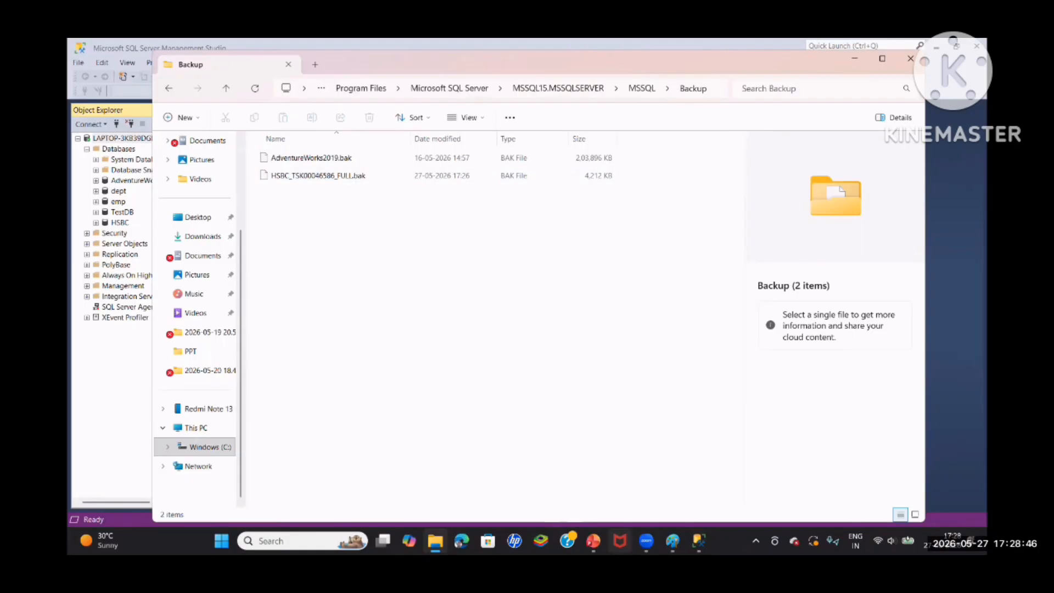
# Switch back to SQL Server Management Studio, start another backup of the HSBC database and set its backup type to Differential
pyautogui.click(699, 541)
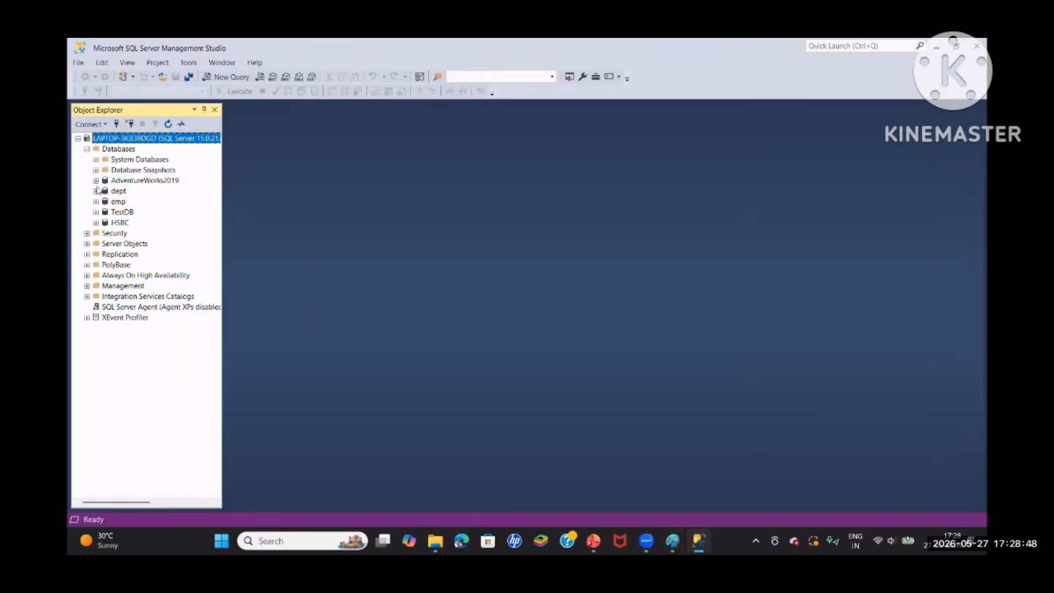
pyautogui.rightClick(122, 224)
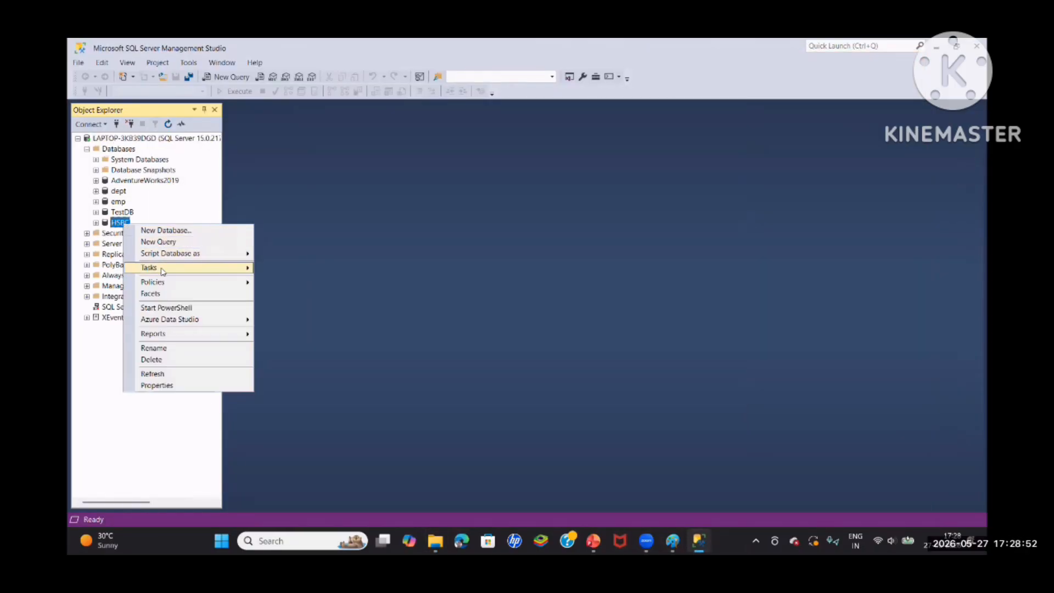
pyautogui.moveTo(162, 269)
pyautogui.click(298, 278)
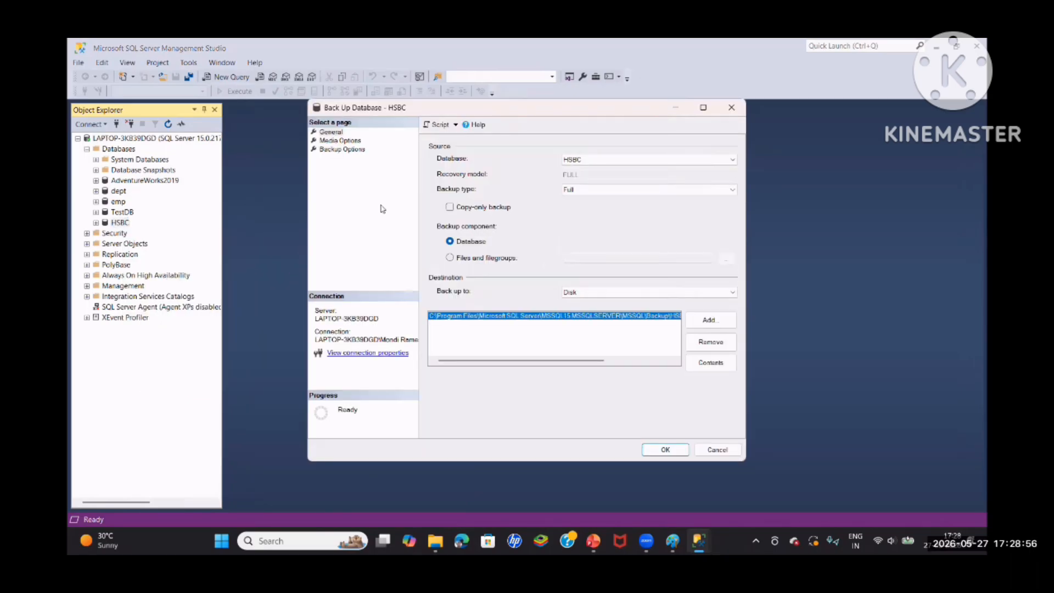
pyautogui.click(569, 192)
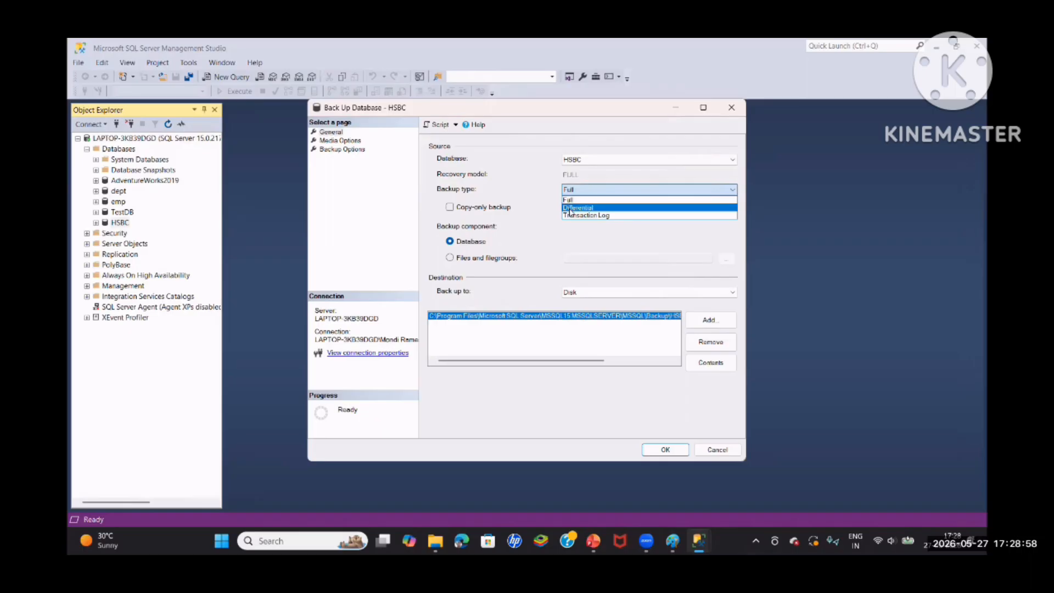
pyautogui.click(570, 208)
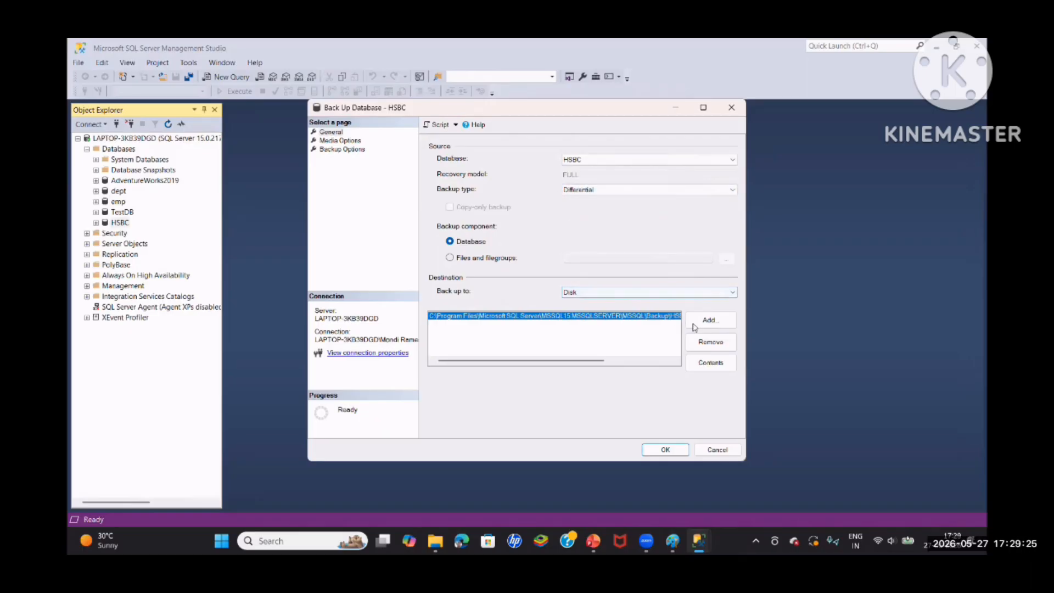
# Replace the existing backup destination with a file named HSBC_TSK00046586_DIFF.bak in the server's MSSQL Backup folder
pyautogui.click(711, 341)
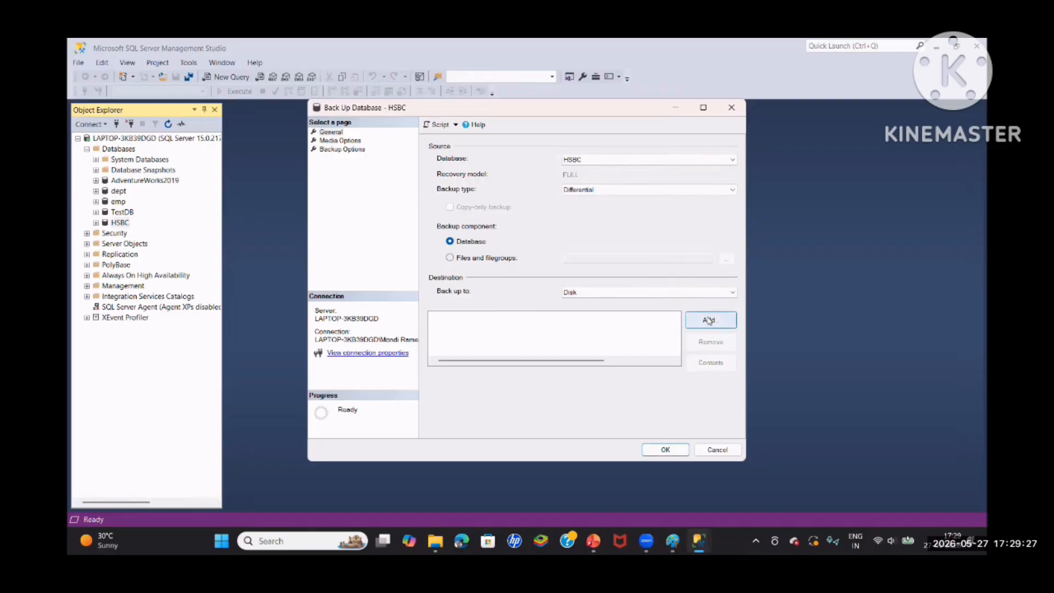
pyautogui.click(709, 319)
pyautogui.click(633, 289)
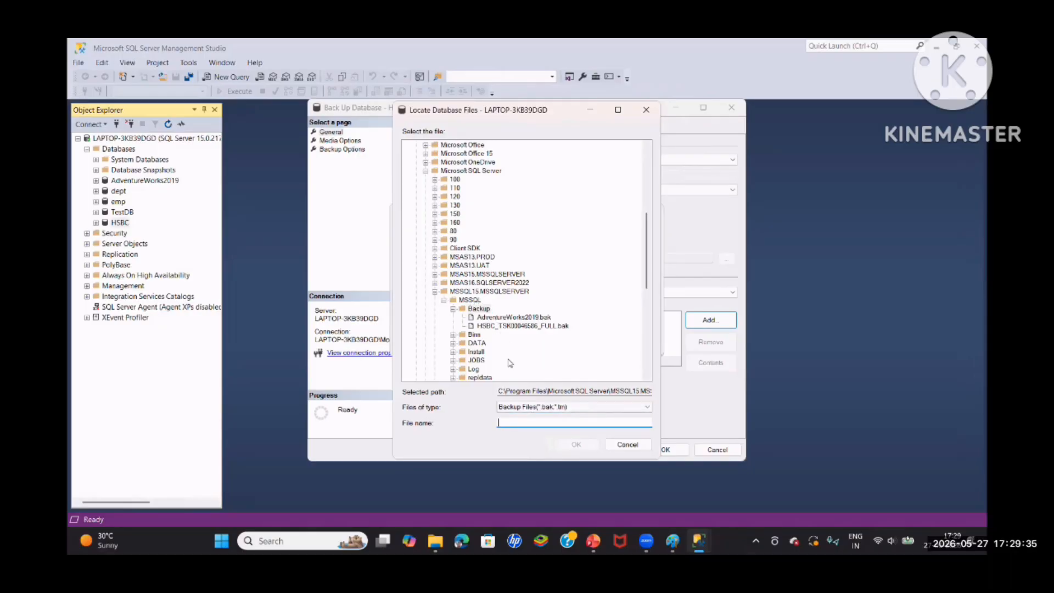
pyautogui.click(512, 326)
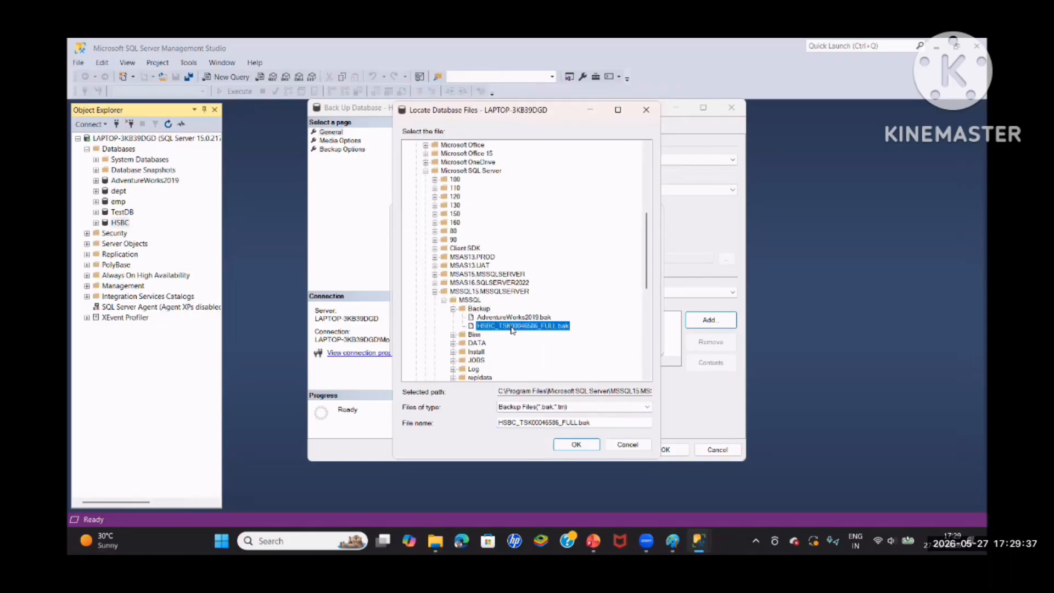
pyautogui.click(578, 421)
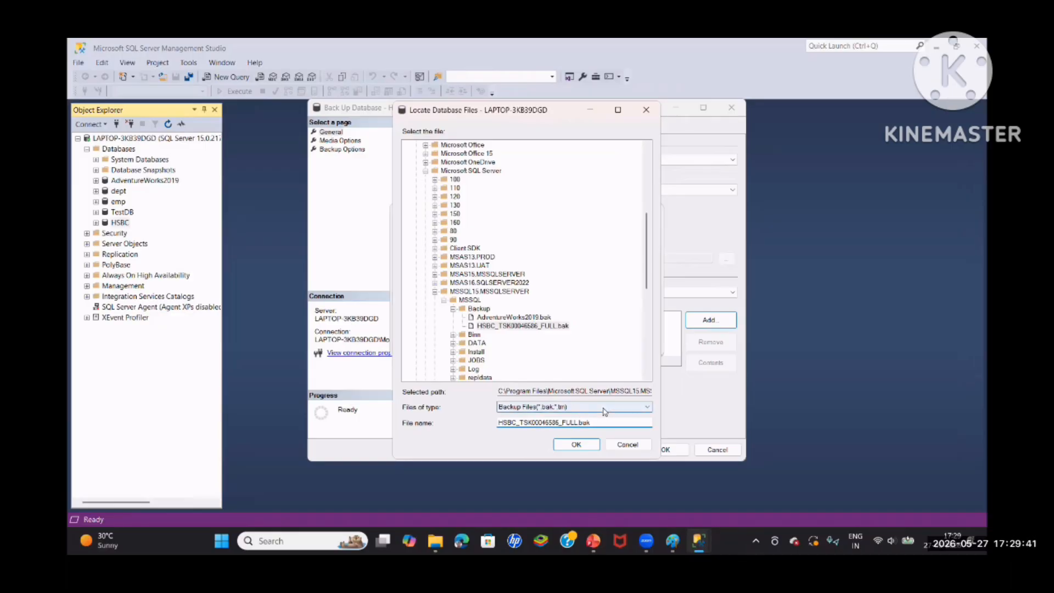
pyautogui.write('\\')
pyautogui.press('BackSpace')
pyautogui.press('BackSpace')
pyautogui.press('BackSpace')
pyautogui.press('BackSpace')
pyautogui.press('BackSpace')
pyautogui.press('BackSpace')
pyautogui.press('BackSpace')
pyautogui.write('DIFF')
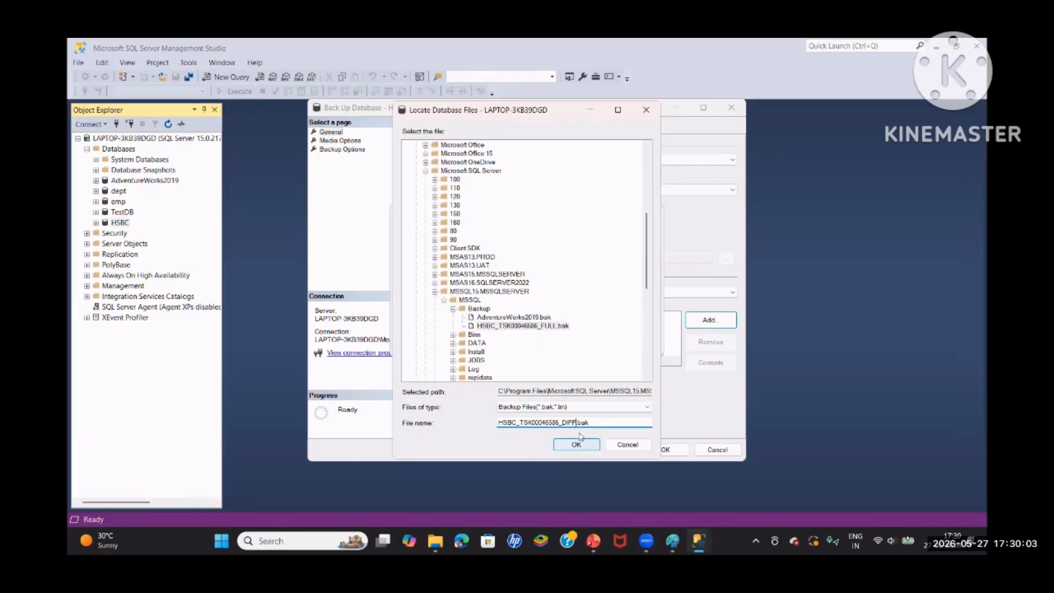
pyautogui.click(624, 425)
pyautogui.click(576, 444)
pyautogui.click(572, 340)
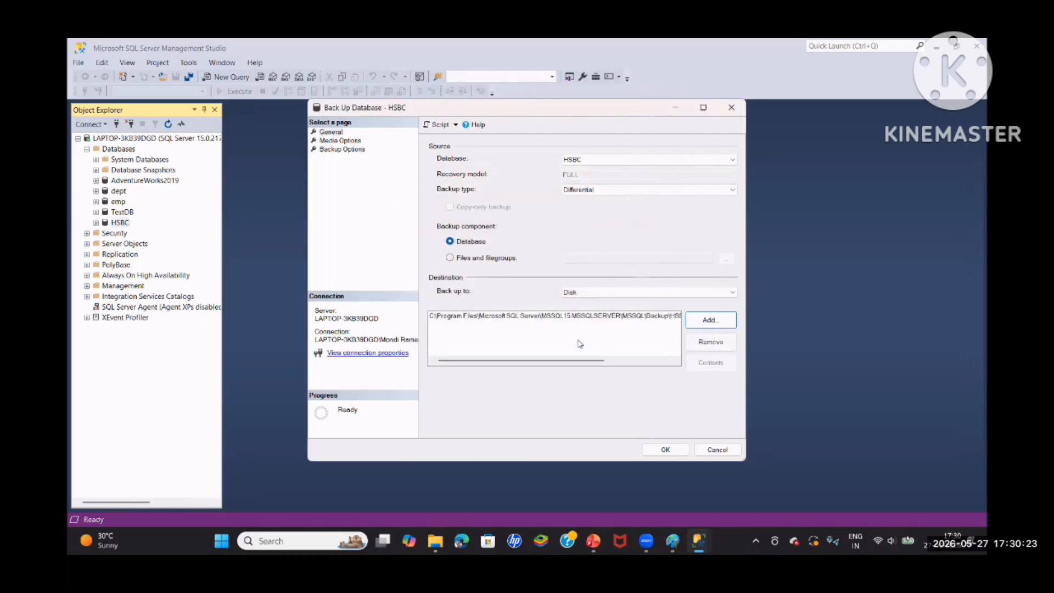
# Glance through the media and backup options, run the HSBC differential backup, and check the Backup folder in File Explorer
pyautogui.click(327, 140)
pyautogui.click(331, 150)
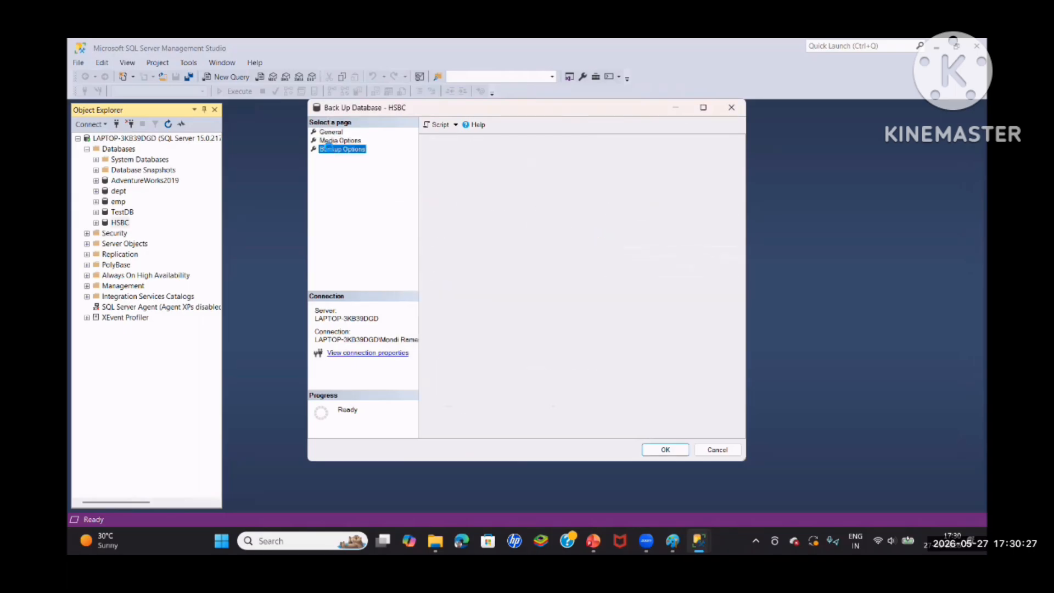
pyautogui.click(332, 132)
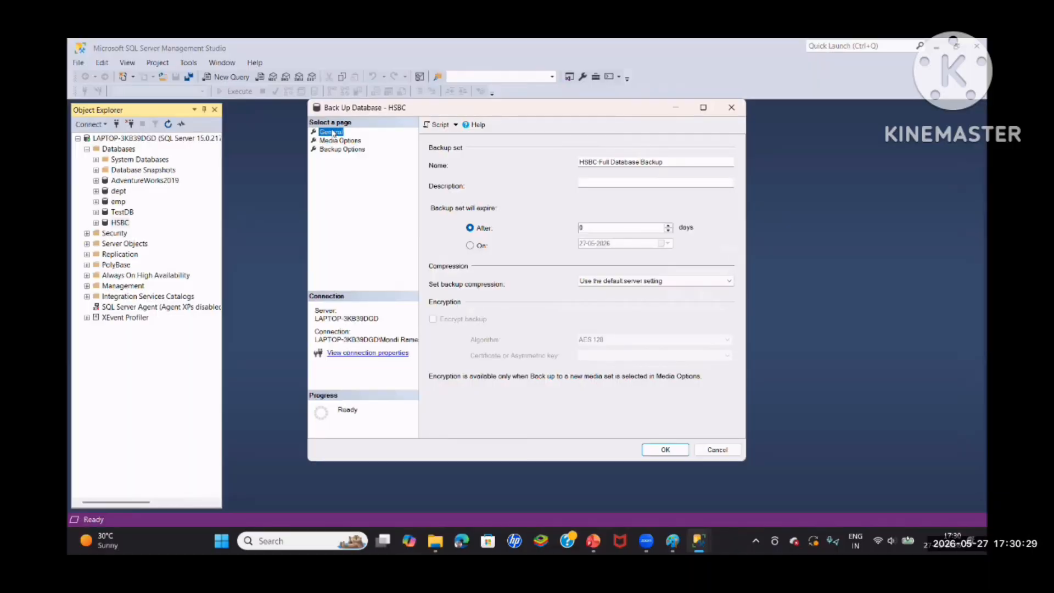
pyautogui.click(666, 449)
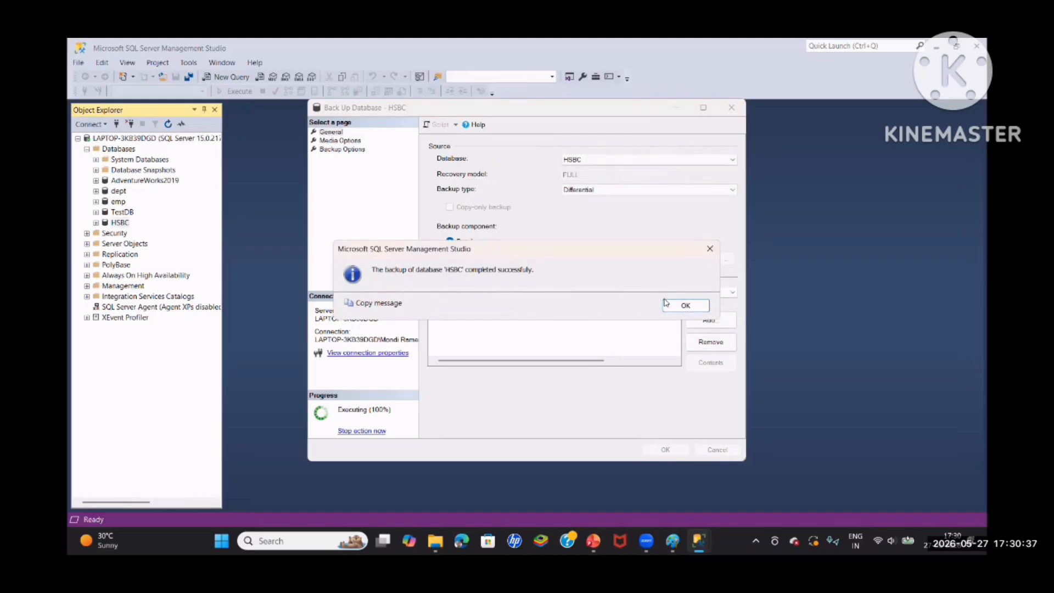
pyautogui.click(691, 307)
pyautogui.click(443, 536)
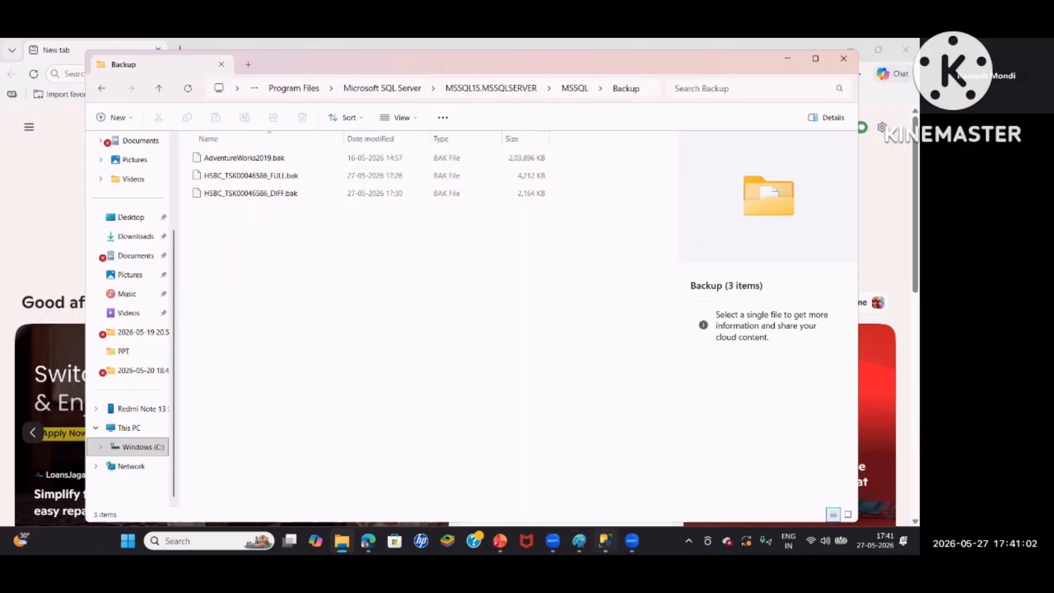
# Switch back to SQL Server Management Studio, start another backup of the HSBC database and set its backup type to Transaction Log
pyautogui.moveTo(605, 541)
pyautogui.click(611, 499)
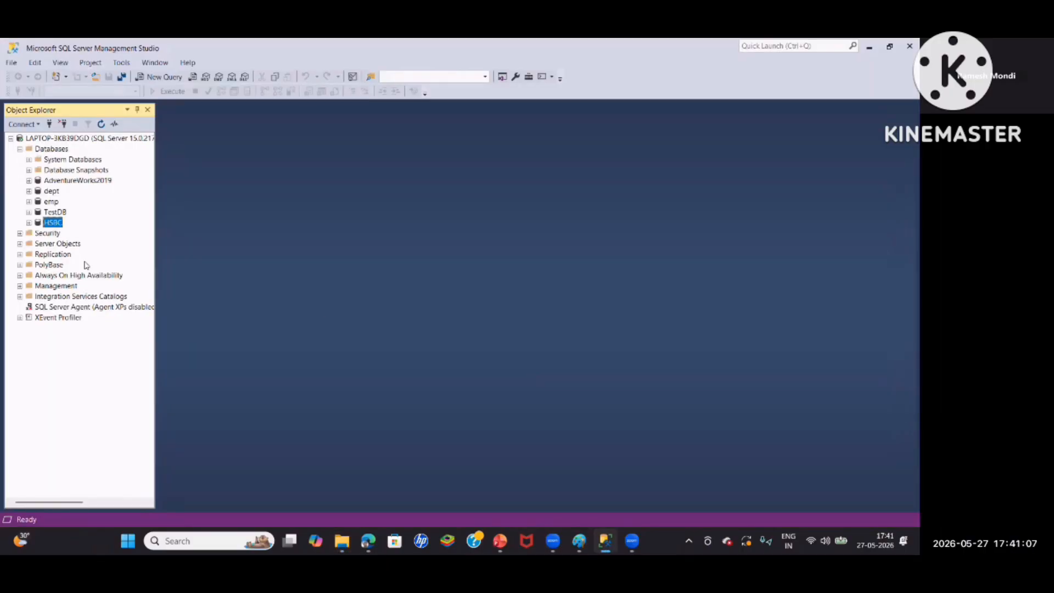
pyautogui.rightClick(53, 227)
pyautogui.moveTo(77, 269)
pyautogui.click(227, 277)
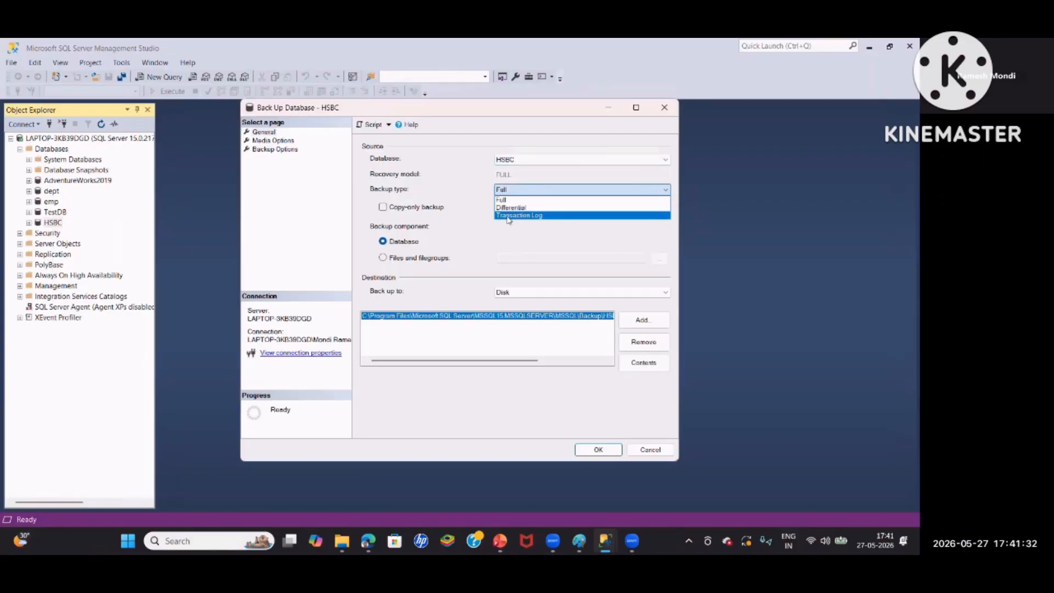
pyautogui.click(508, 217)
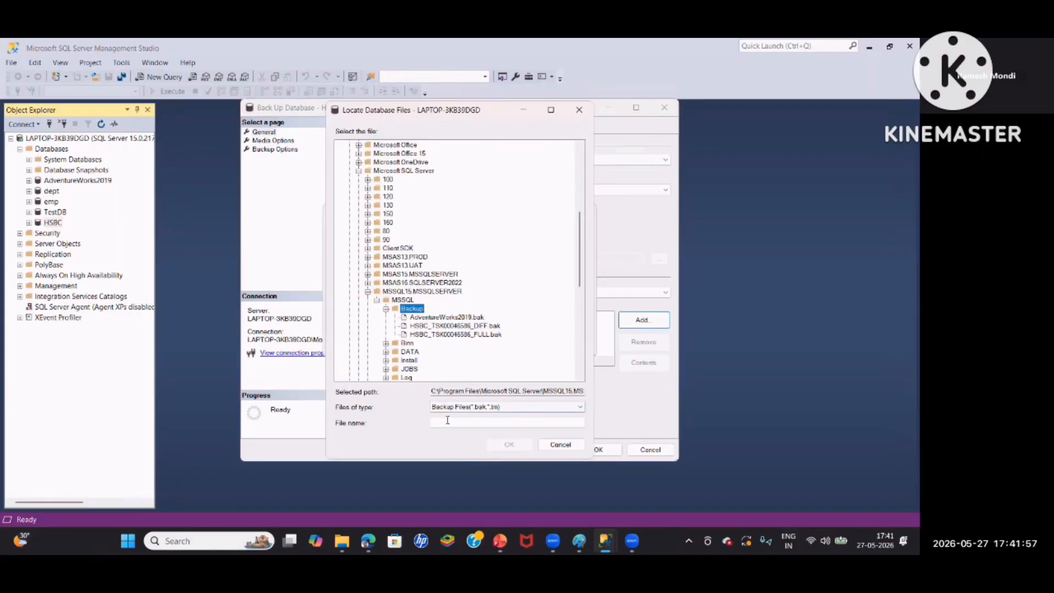
# Replace the backup destination with a transaction log backup file named HSBC in the server's MSSQL Backup folder
pyautogui.moveTo(524, 423); pyautogui.dragTo(452, 418)
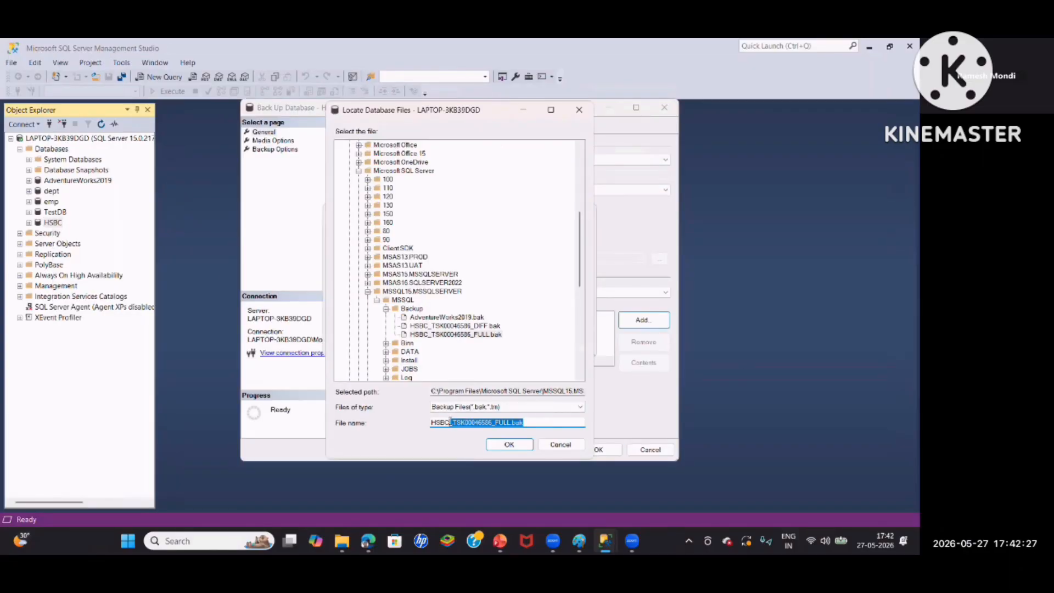
pyautogui.press('BackSpace')
pyautogui.write('l')
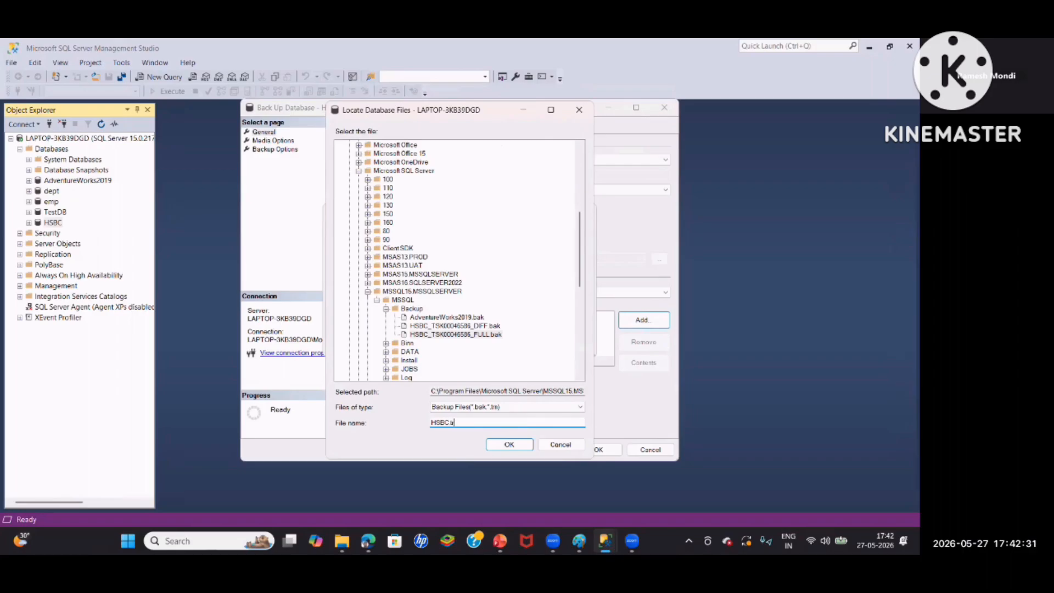
pyautogui.write('n')
pyautogui.click(517, 446)
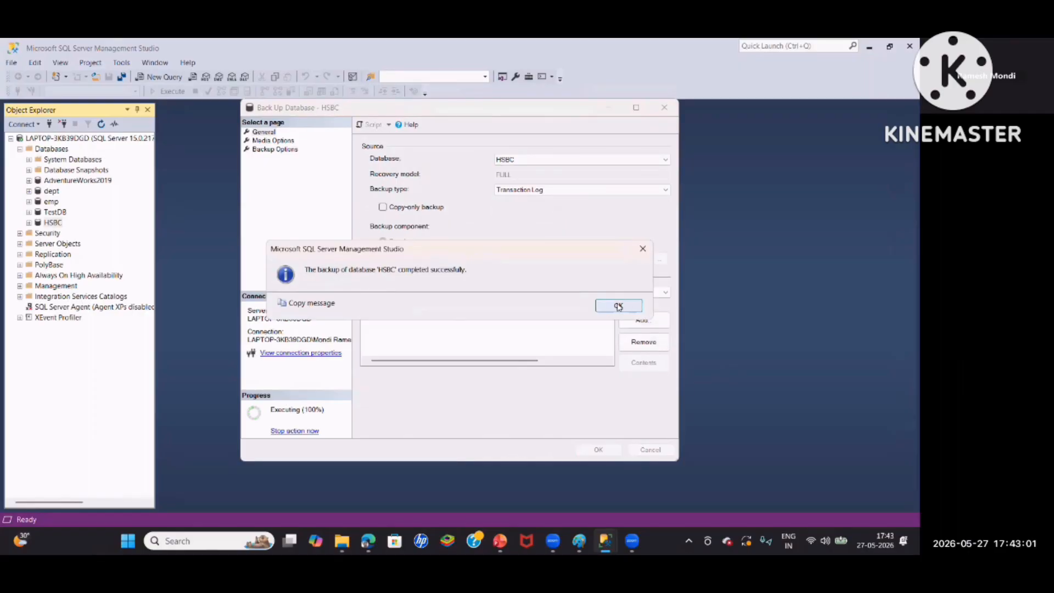
# Finish the HSBC transaction log backup and check its file in the Backup folder, widening the Type column to fit
pyautogui.click(618, 306)
pyautogui.click(341, 541)
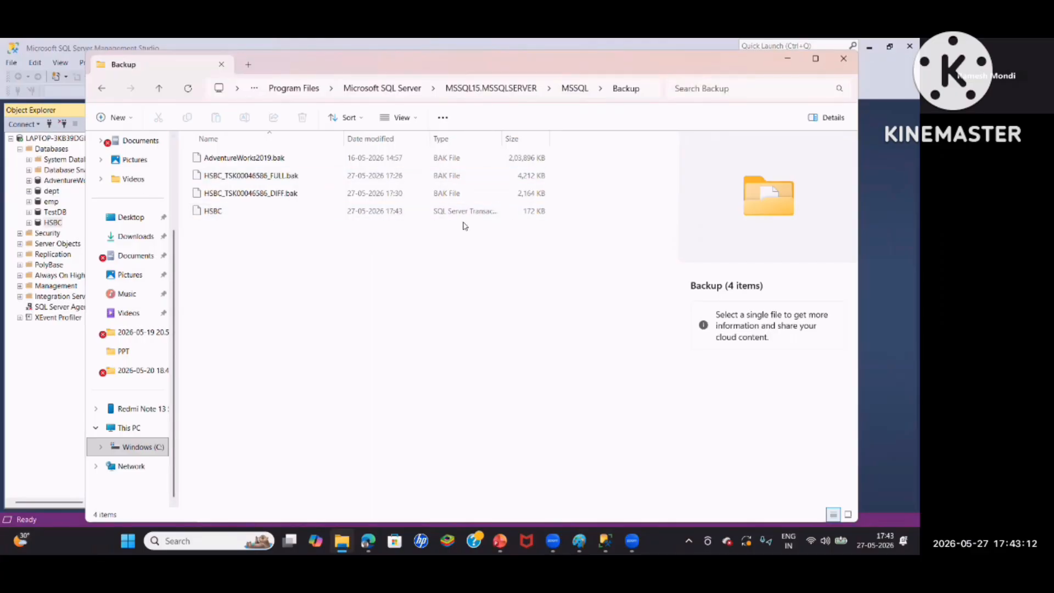
pyautogui.doubleClick(501, 138)
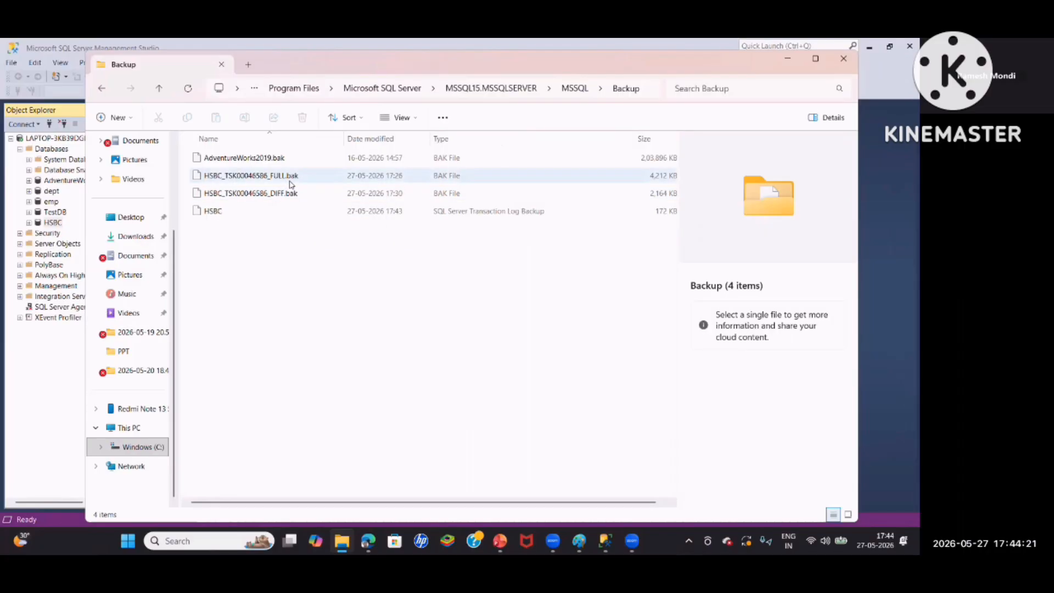
# Open a query window in Management Studio, and delete the HSBC full, differential and log backup files from the Backup folder in File Explorer
pyautogui.click(607, 540)
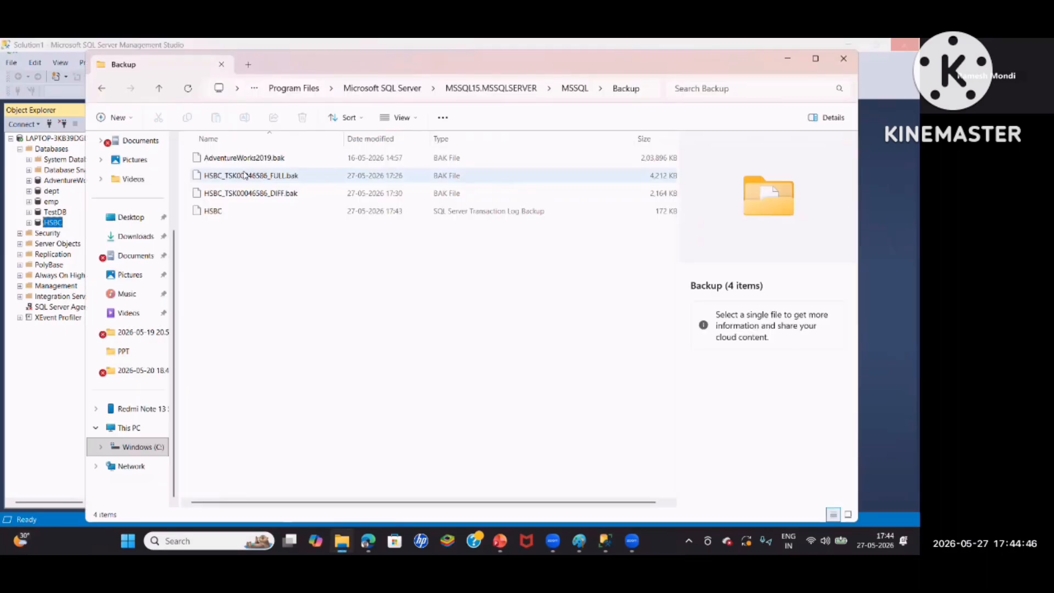
pyautogui.click(247, 175)
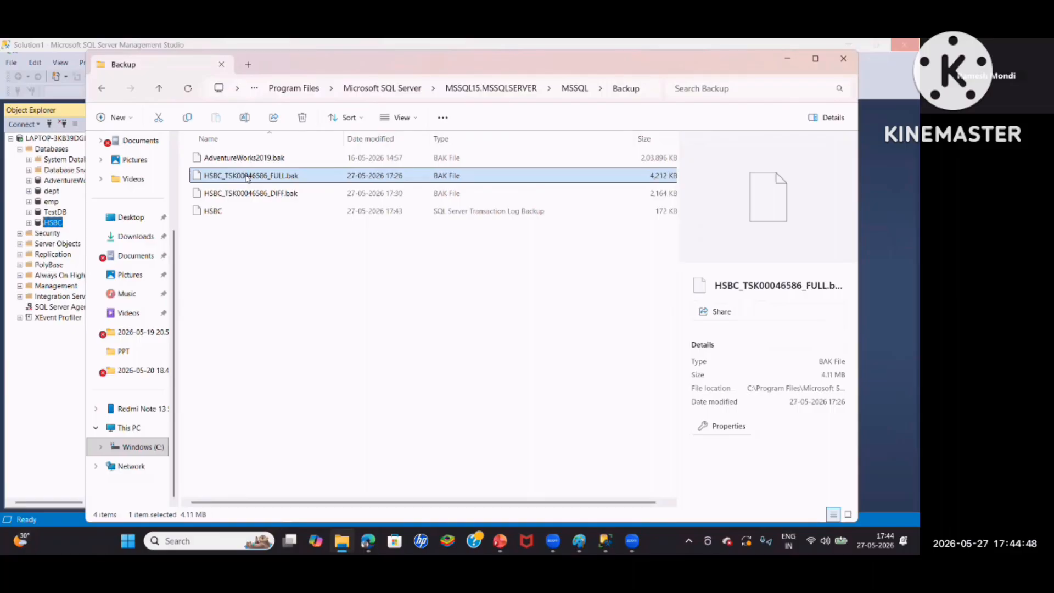
pyautogui.hotkey('shift', 'Down')
pyautogui.hotkey('shift', 'Down')
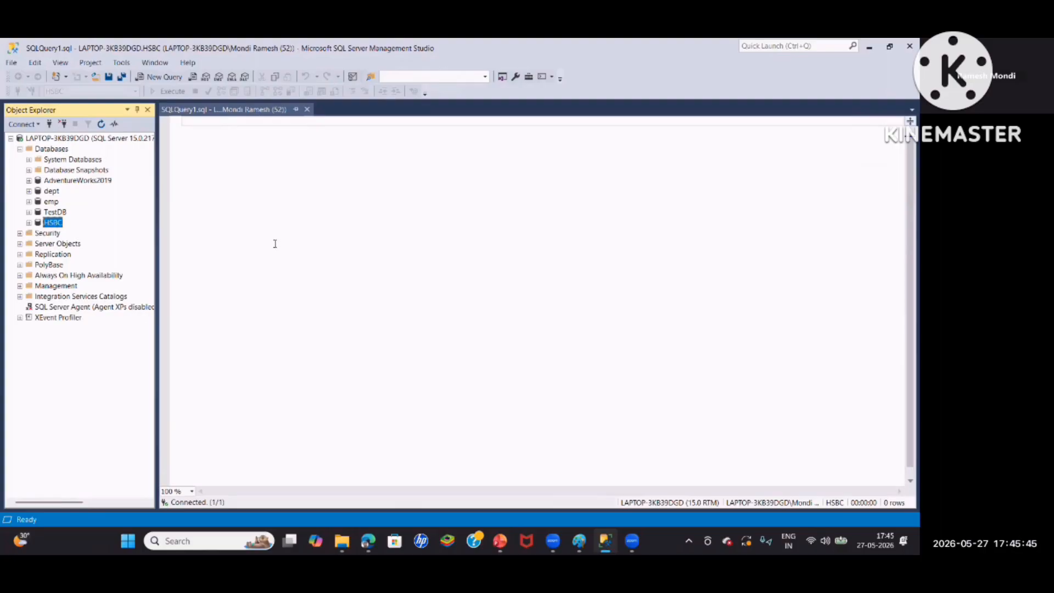
# Open a new query against HSBC and begin the statement BACKUP DATABASE HSBC TO DISK =
pyautogui.click(149, 80)
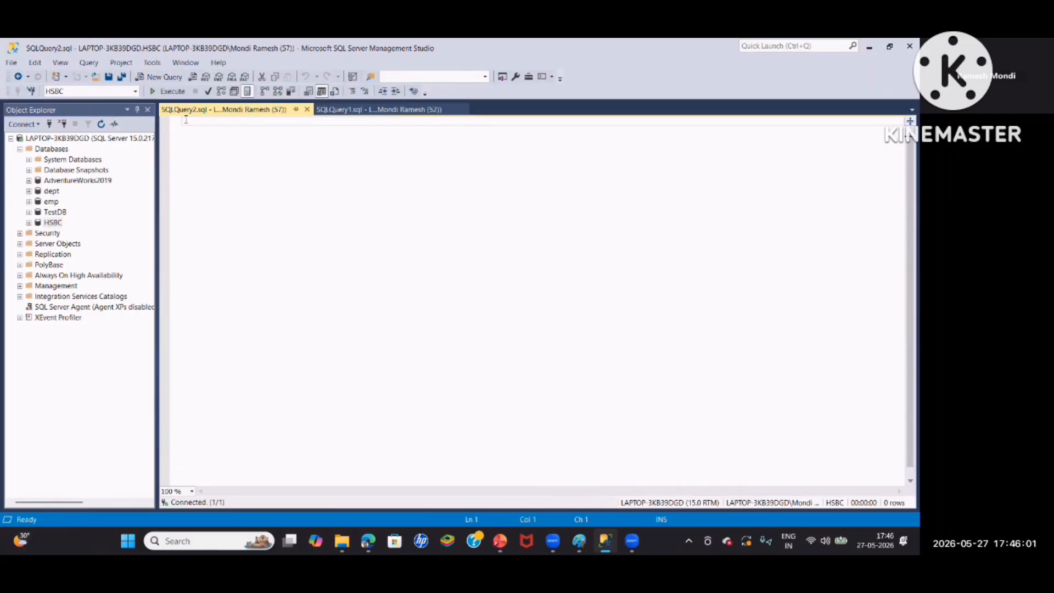
pyautogui.write('BACKUP')
pyautogui.write('DATABASE H')
pyautogui.write('SBC')
pyautogui.write('T')
pyautogui.write("O DISK = 'C:\\Program Files\\Microsoft SQL Server\\MSSQL15.MSSQLSERVER\\MSSQL\\Backup\\HSBC")
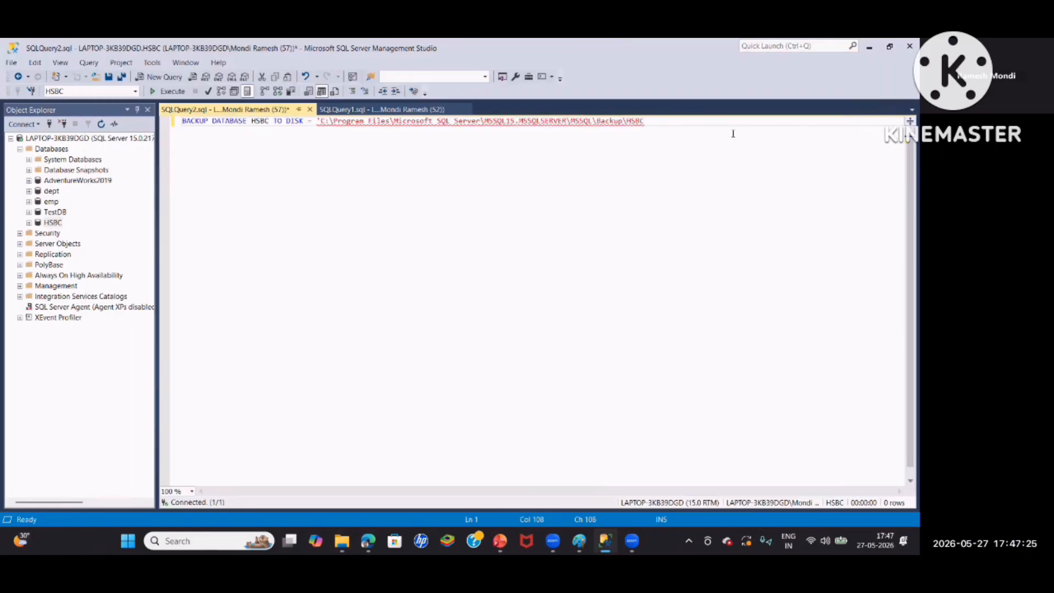
# Complete the backup path with HSBC_TSK000046464_FULL.bak, add a go line, then run the full backup and check the Backup folder
pyautogui.write('K000')
pyautogui.write('046')
pyautogui.write('464')
pyautogui.write('.FULL.BA')
pyautogui.press('BackSpace')
pyautogui.press('BackSpace')
pyautogui.write("bak'")
pyautogui.press('Return')
pyautogui.write('go')
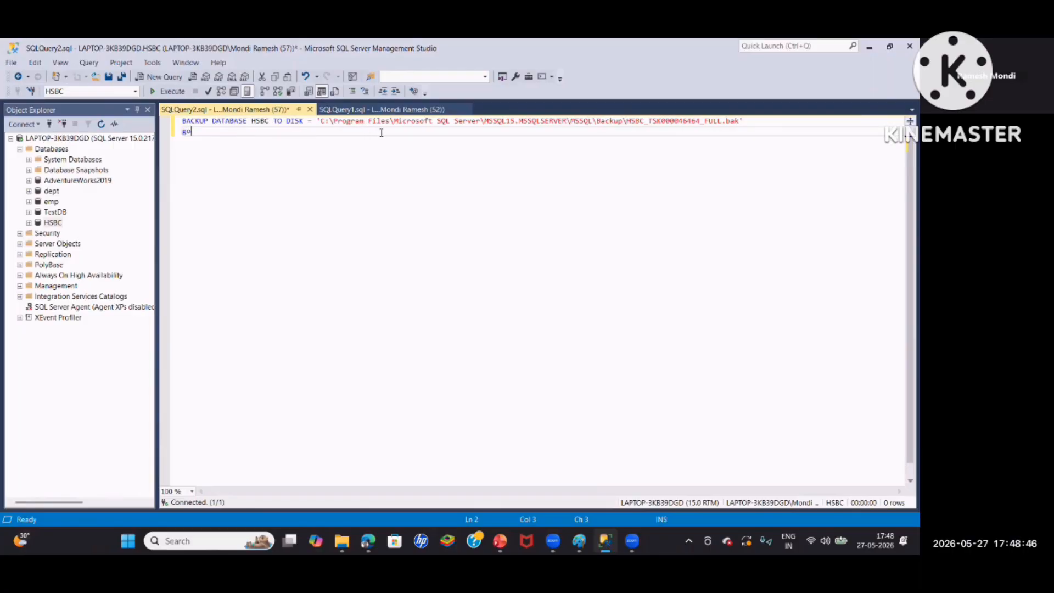
pyautogui.click(172, 92)
pyautogui.click(342, 541)
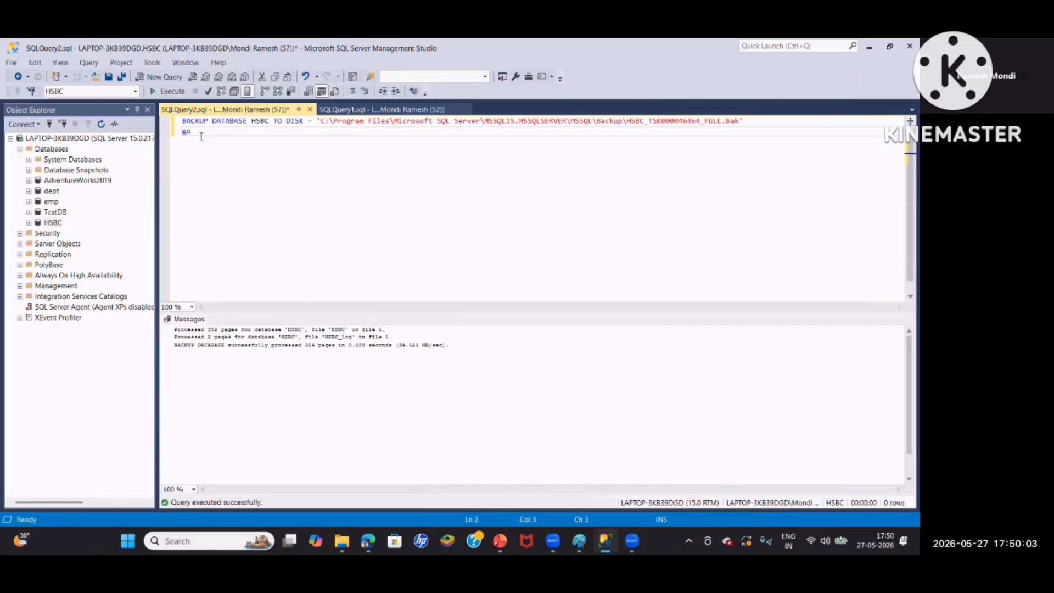
# Copy the statement, change it to HSBC_TSK000046464_DIFF.bak with differential, run only that backup and check the Backup folder
pyautogui.hotkey('ctrl', 'a')
pyautogui.hotkey('ctrl', 'c')
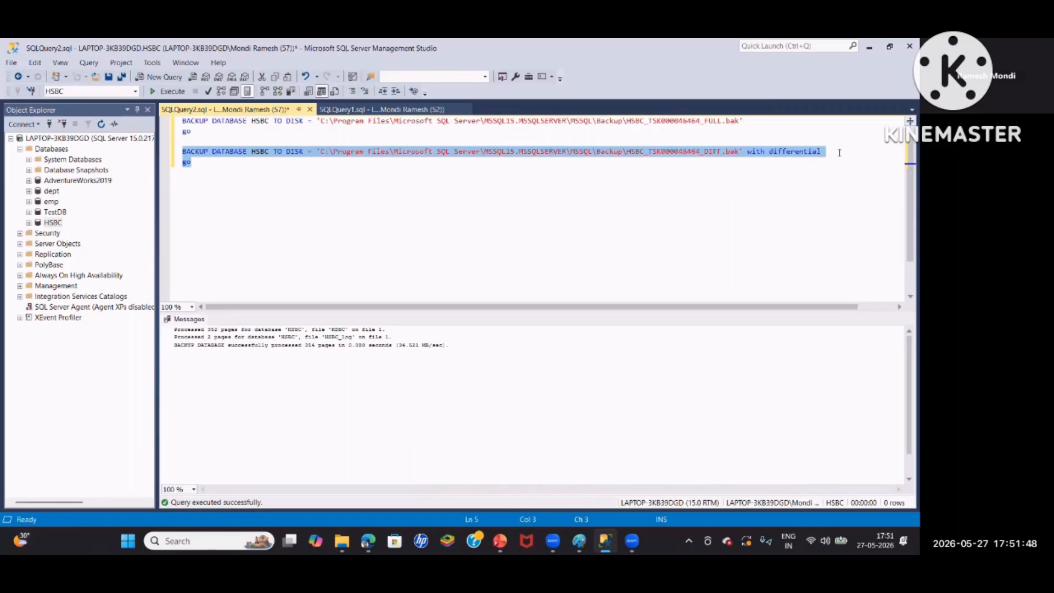
pyautogui.click(208, 91)
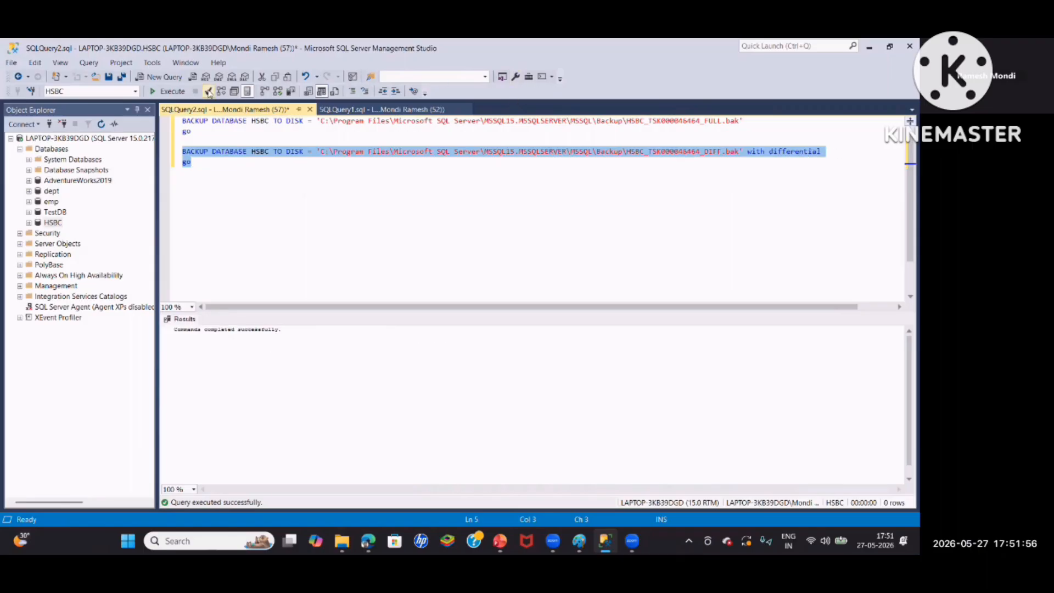
pyautogui.click(170, 92)
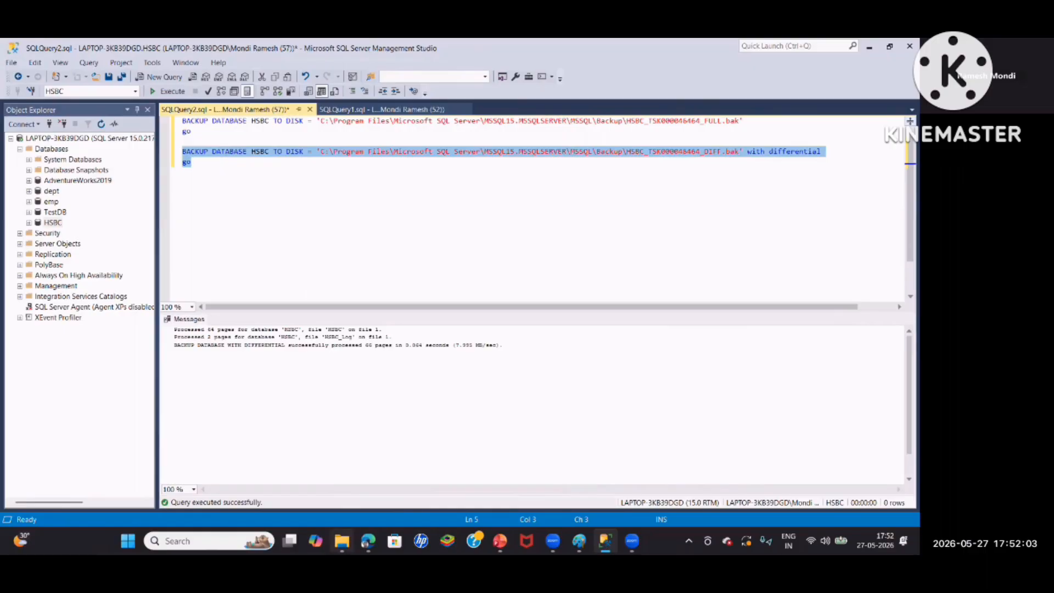
pyautogui.click(342, 541)
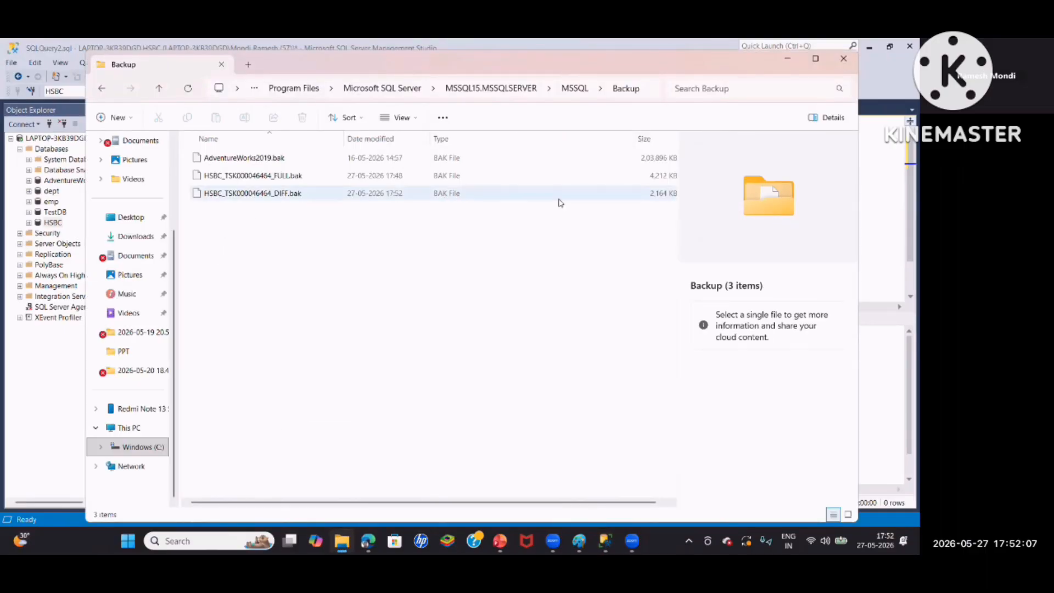
# Return to the query, paste the full backup statement below and turn it into BACKUP LOG HSBC writing to HSBC_TSK000046464.trn
pyautogui.click(603, 539)
pyautogui.click(192, 165)
pyautogui.hotkey('ctrl', 'v')
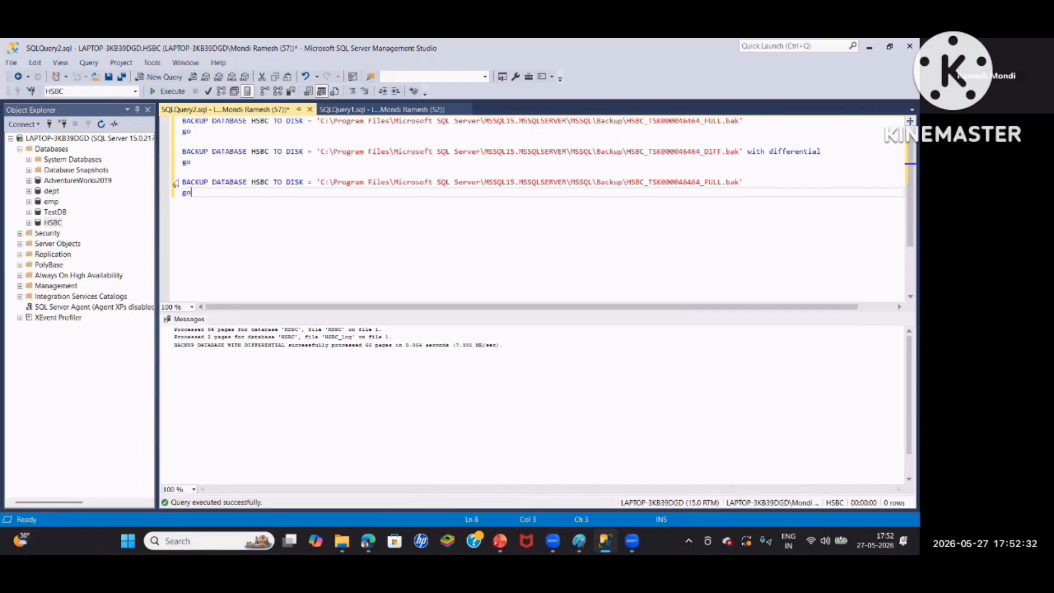
pyautogui.click(245, 181)
pyautogui.moveTo(246, 181); pyautogui.dragTo(212, 186)
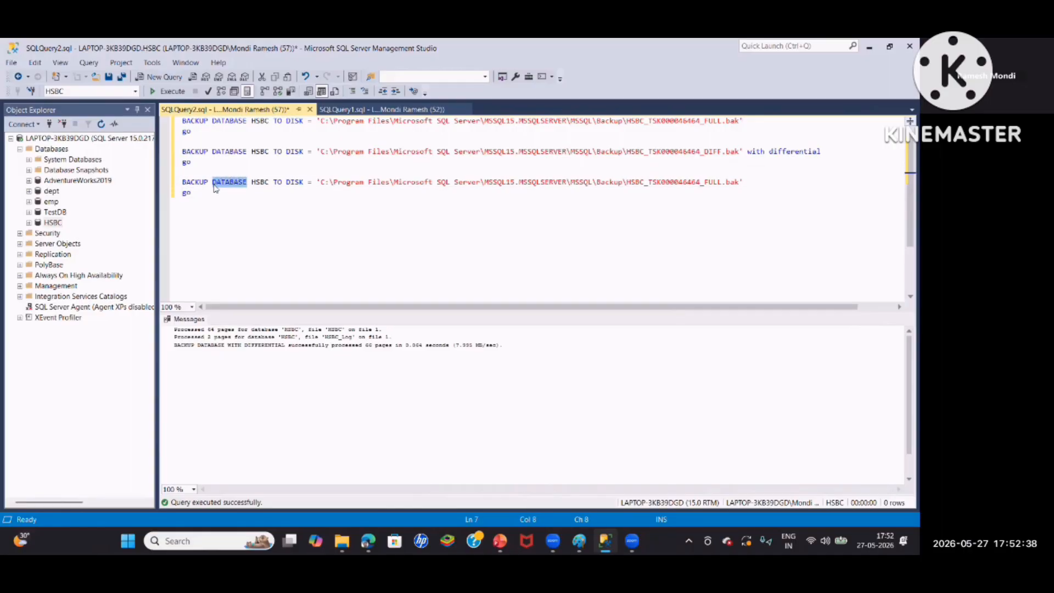
pyautogui.write('LOG')
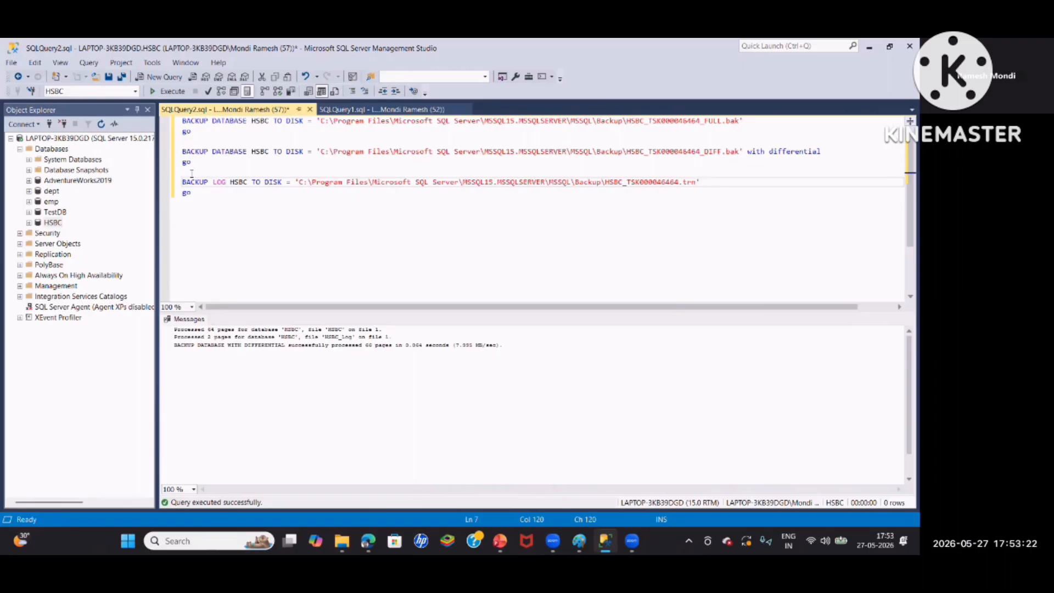
# Run only the BACKUP LOG statement and check the new log backup file in the Backup folder
pyautogui.moveTo(183, 182); pyautogui.dragTo(191, 192)
pyautogui.click(183, 181)
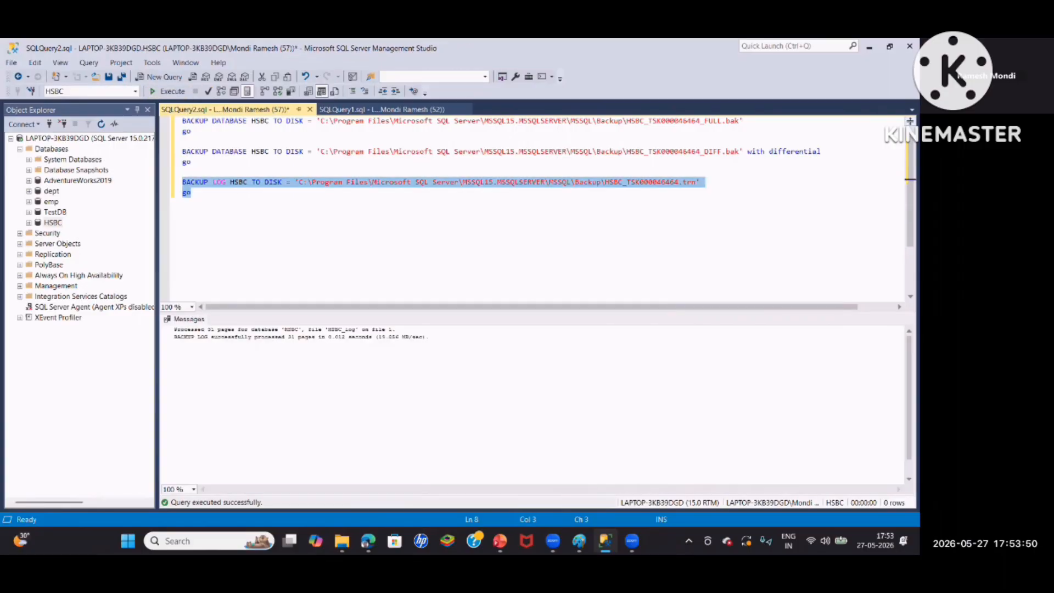
pyautogui.moveTo(342, 541)
pyautogui.click(345, 472)
pyautogui.click(213, 207)
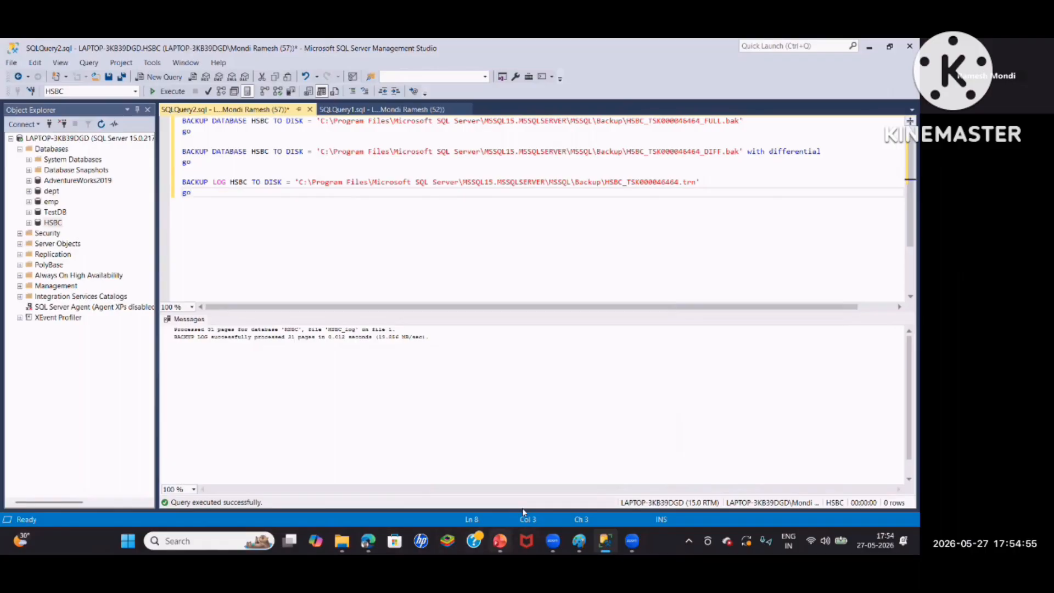
# Switch to the Edge browser, search for how to check backup history in SQL Server and browse the results for a script
pyautogui.click(368, 541)
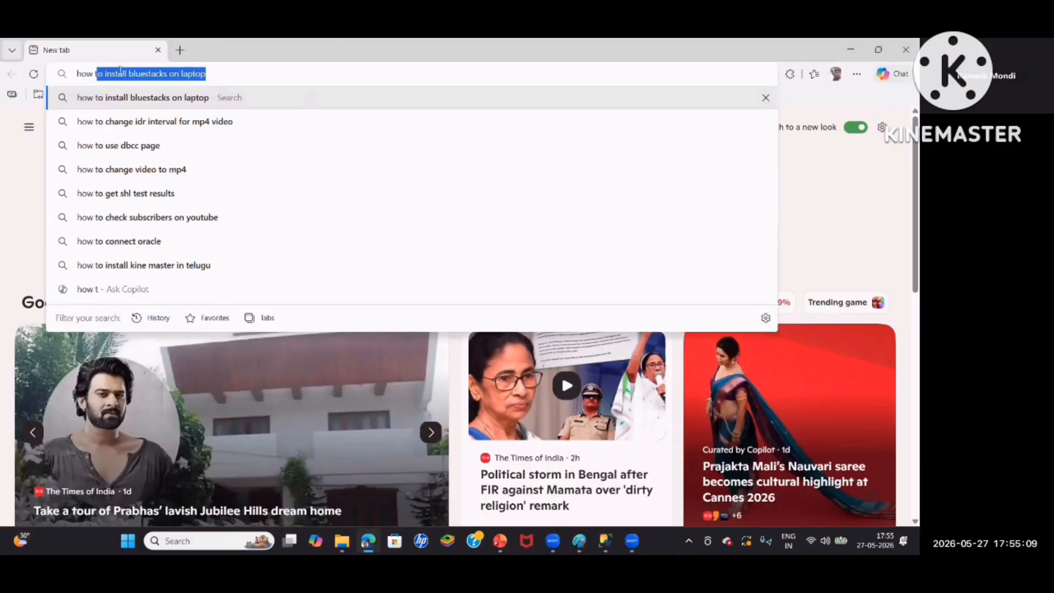
pyautogui.write('i')
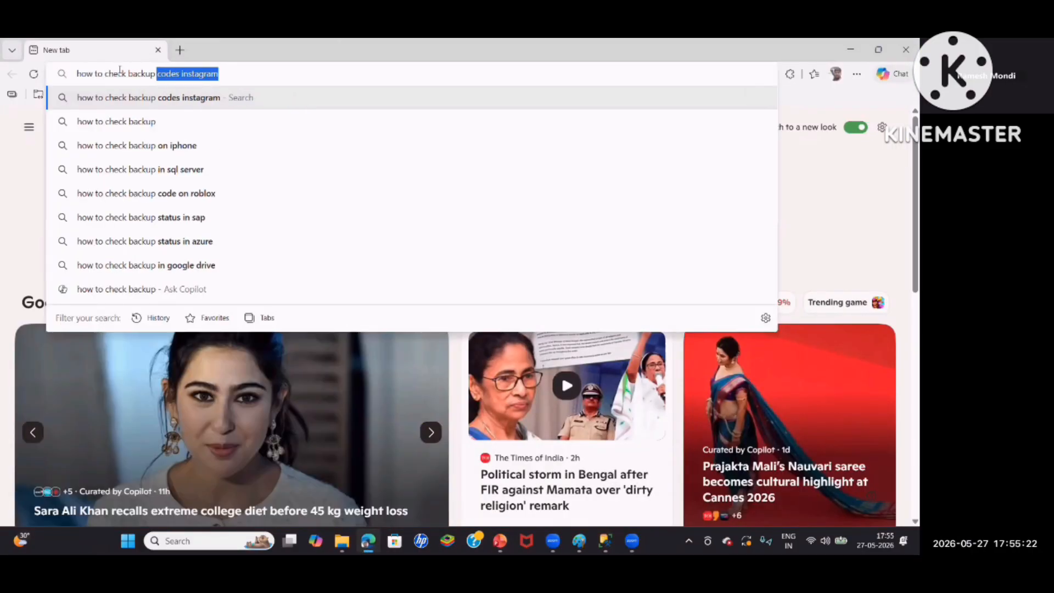
pyautogui.write('h')
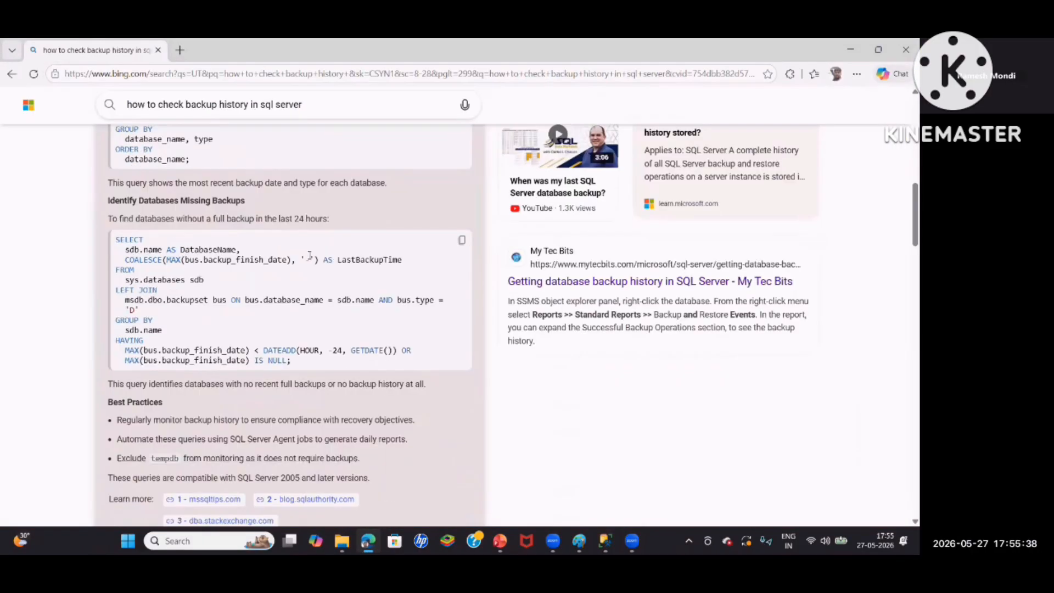
pyautogui.scroll(-15, 313, 257)
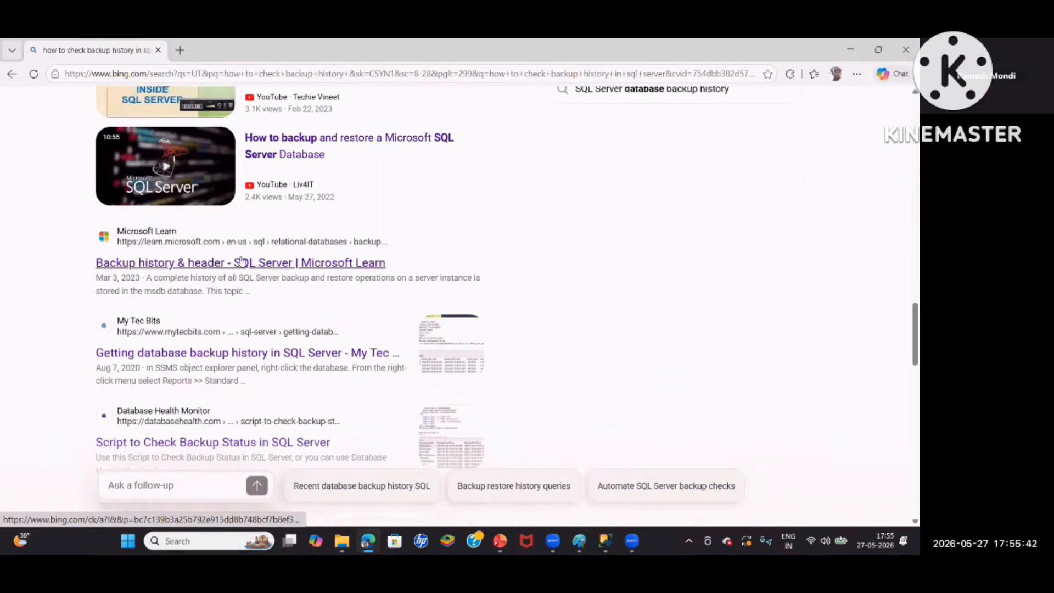
pyautogui.scroll(-4, 242, 259)
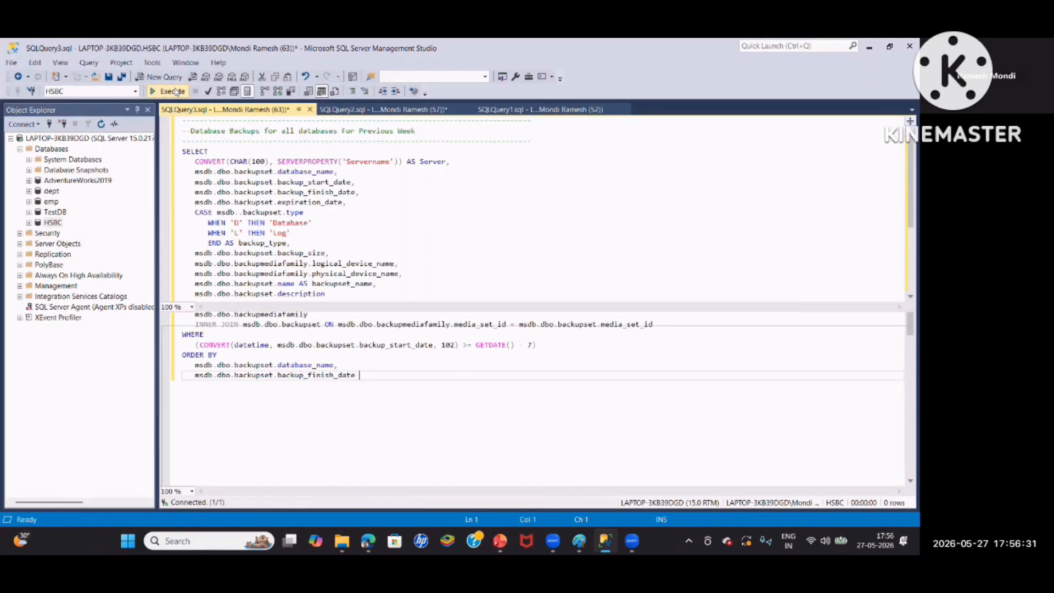
# In Management Studio, run the msdb backup history query for the last 7 days, restoring database_name in its ORDER BY clause
pyautogui.click(171, 91)
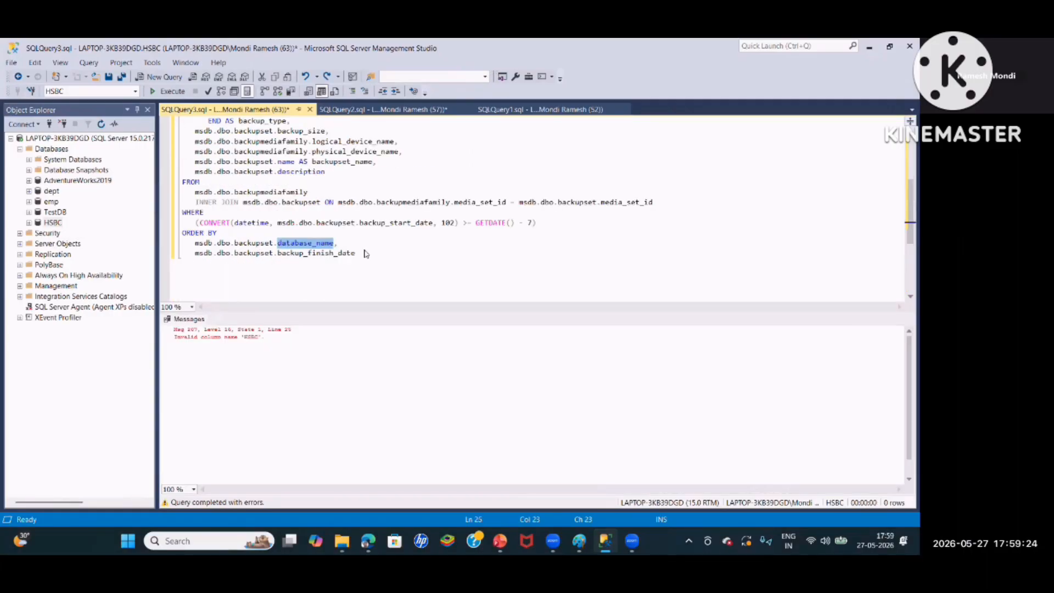
pyautogui.click(363, 253)
pyautogui.press('F5')
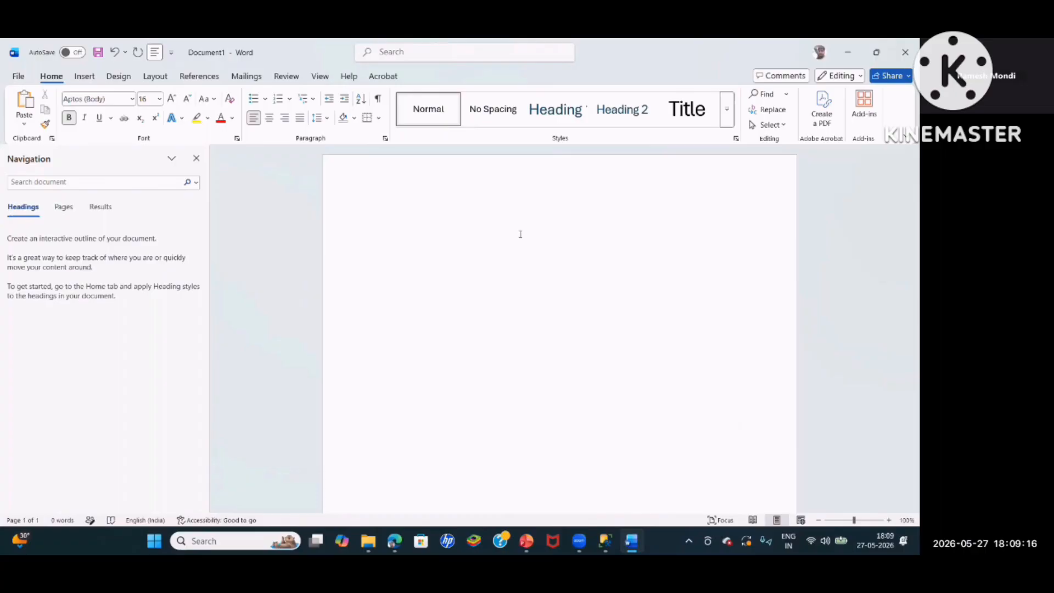
# Switch to a blank Word document and write the bold heading Copy only backup
pyautogui.write('A')
pyautogui.press('BackSpace')
pyautogui.write('Copy only backup')
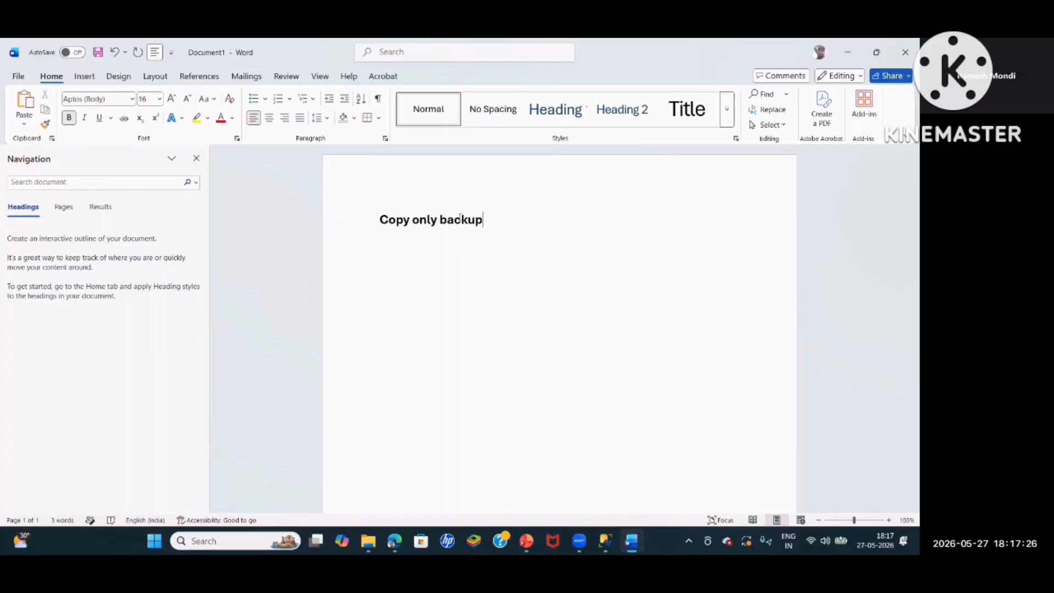
# Add the lines mirror and split or stripped below the Copy only backup heading
pyautogui.press('Return')
pyautogui.write('mirror')
pyautogui.press('Return')
pyautogui.write('split or')
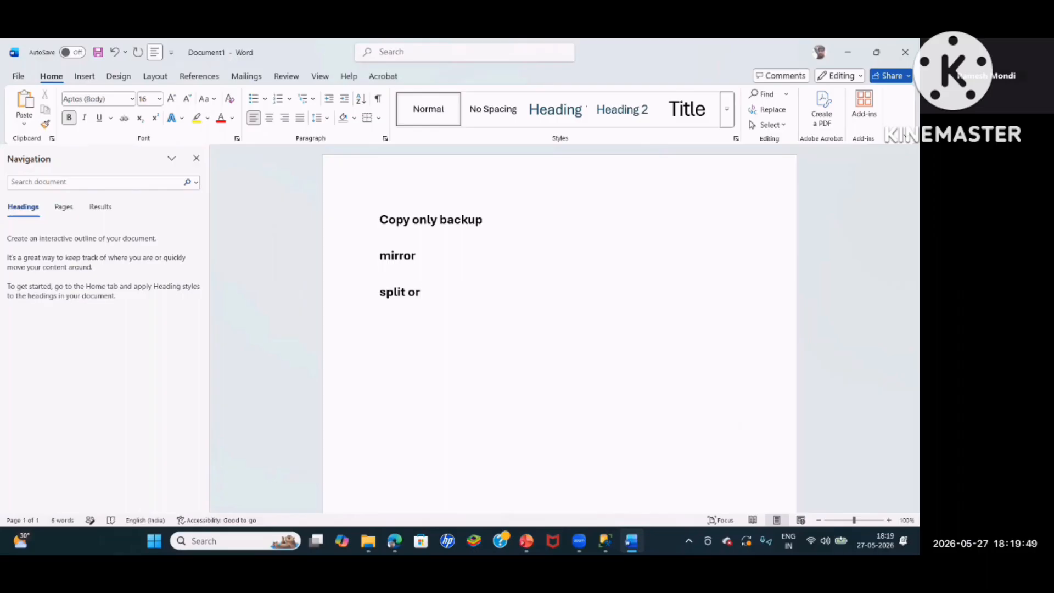
pyautogui.write(' stripped')
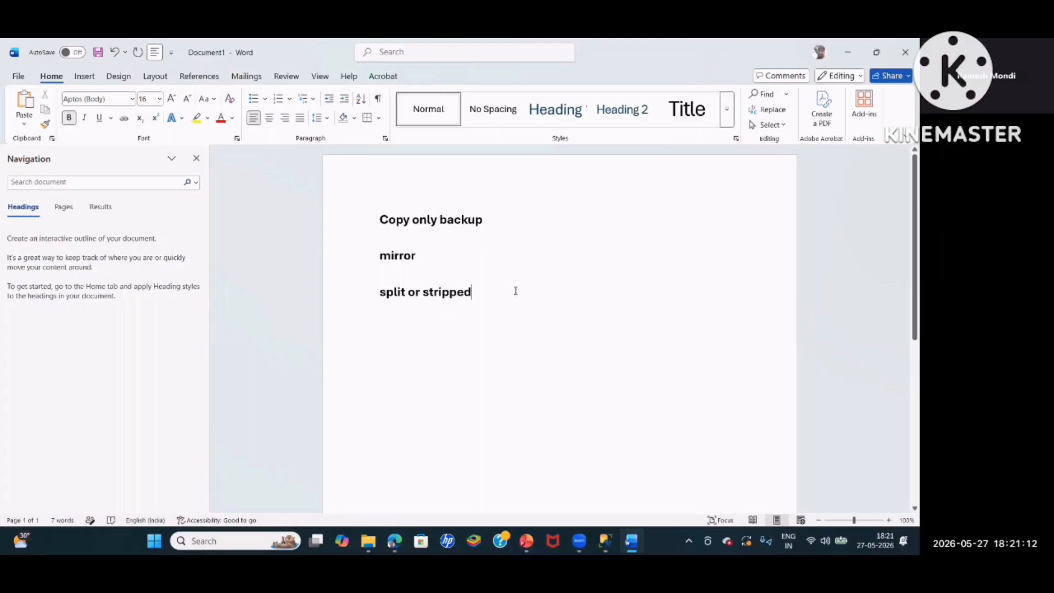
# List c-250, d-250, E-250 and f-250 on separate lines below split or stripped
pyautogui.click(516, 291)
pyautogui.press('Return')
pyautogui.write('c-')
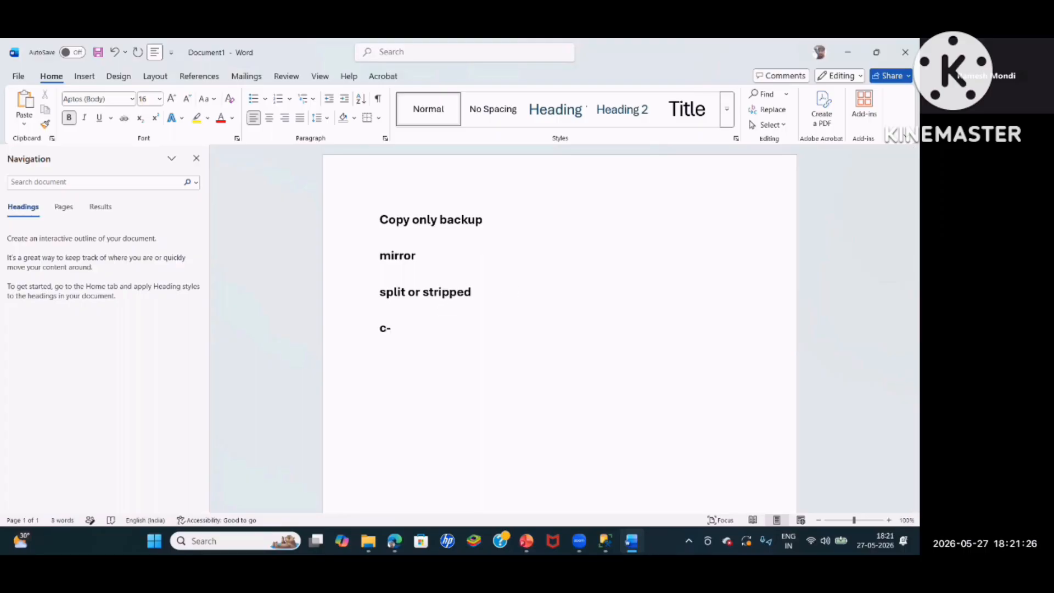
pyautogui.write('250')
pyautogui.press('Return')
pyautogui.write('d-25')
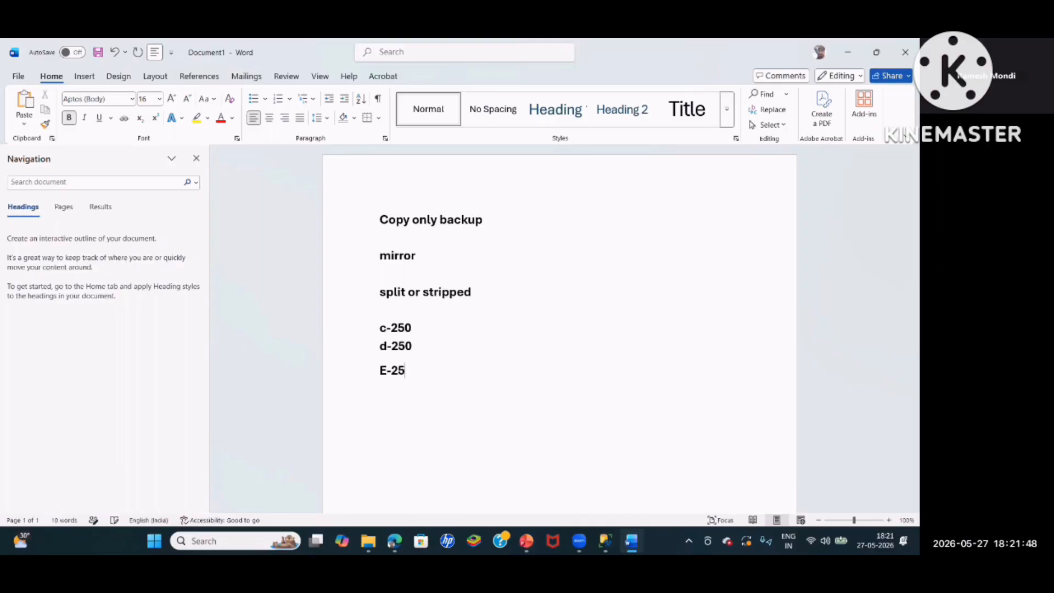
pyautogui.write('0')
pyautogui.press('Return')
pyautogui.write('f-250')
pyautogui.press('Return')
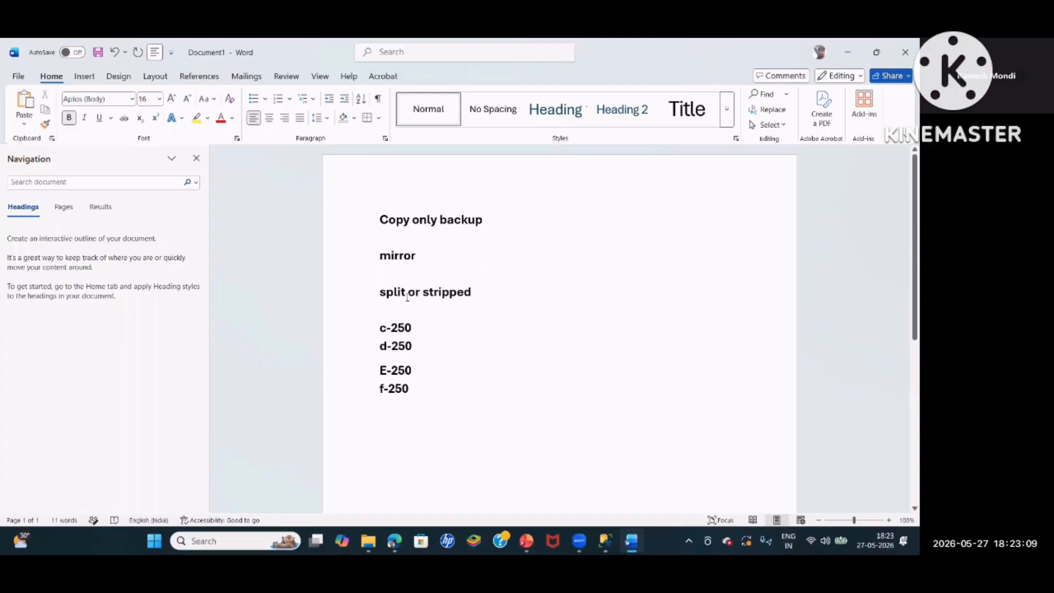
pyautogui.doubleClick(416, 327)
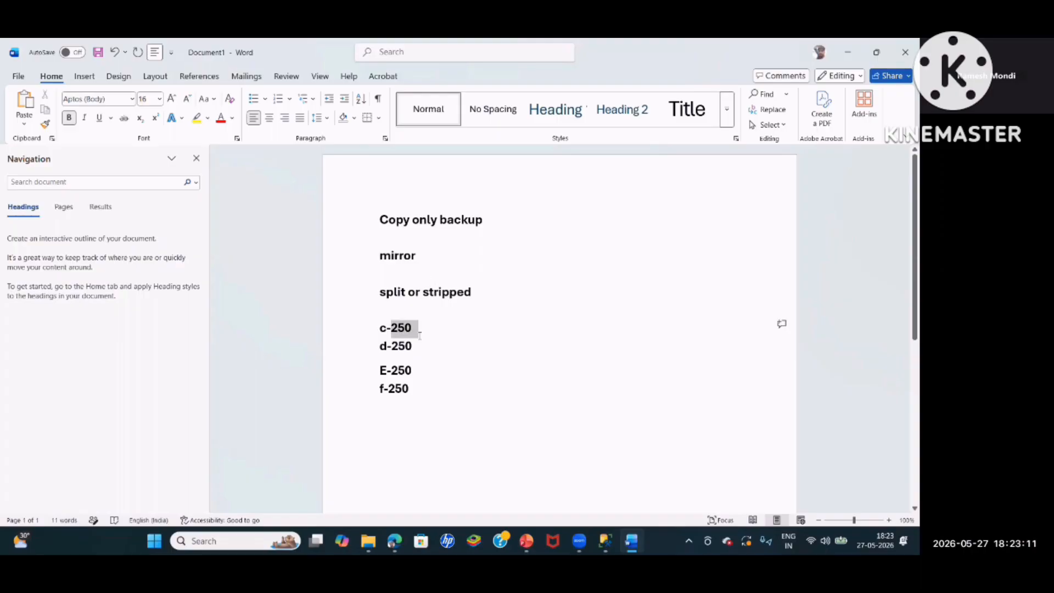
pyautogui.click(373, 347)
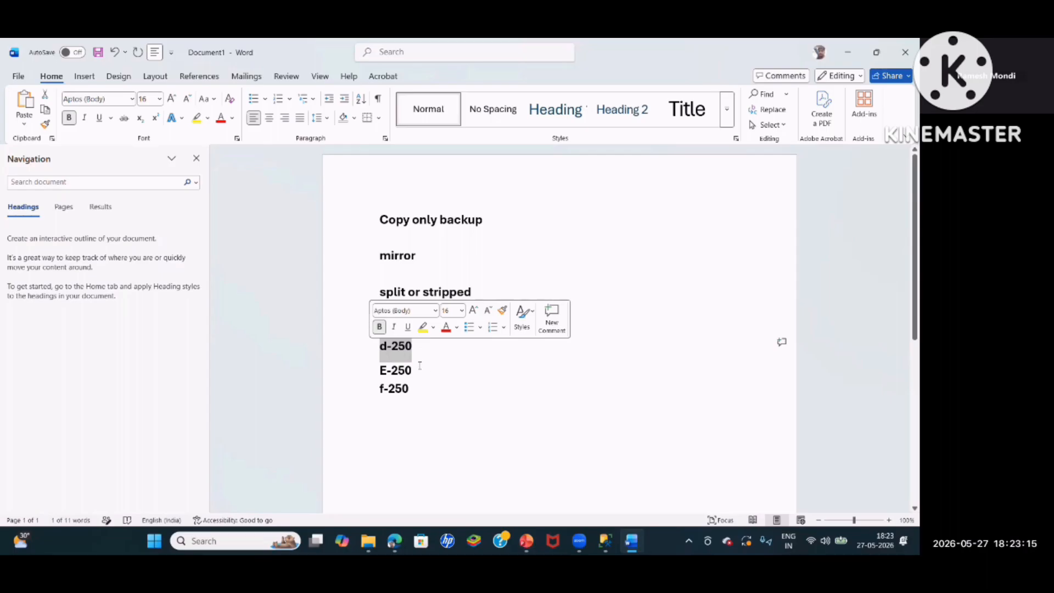
pyautogui.click(379, 370)
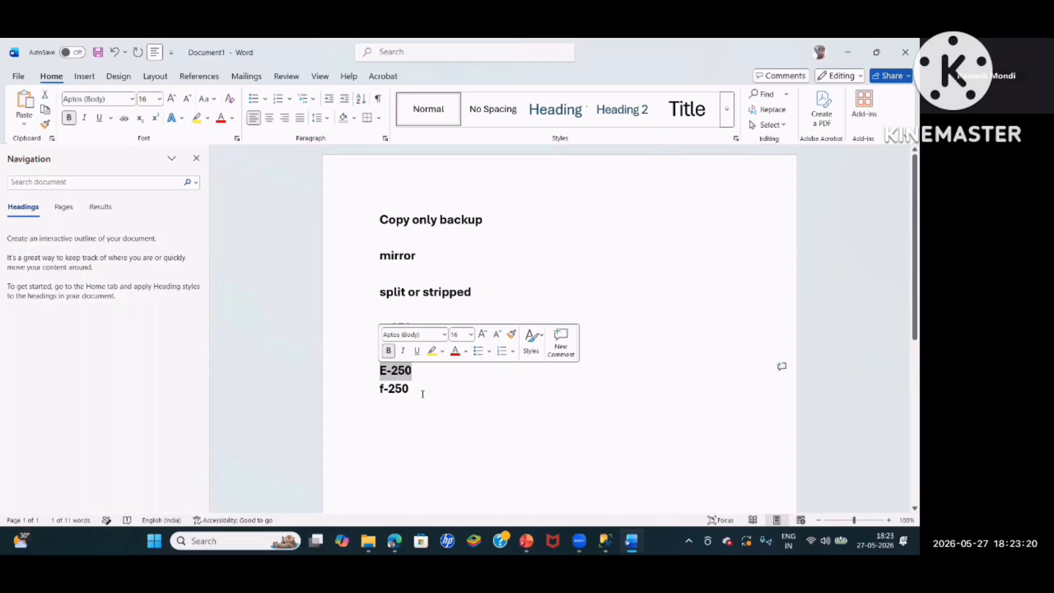
pyautogui.click(370, 393)
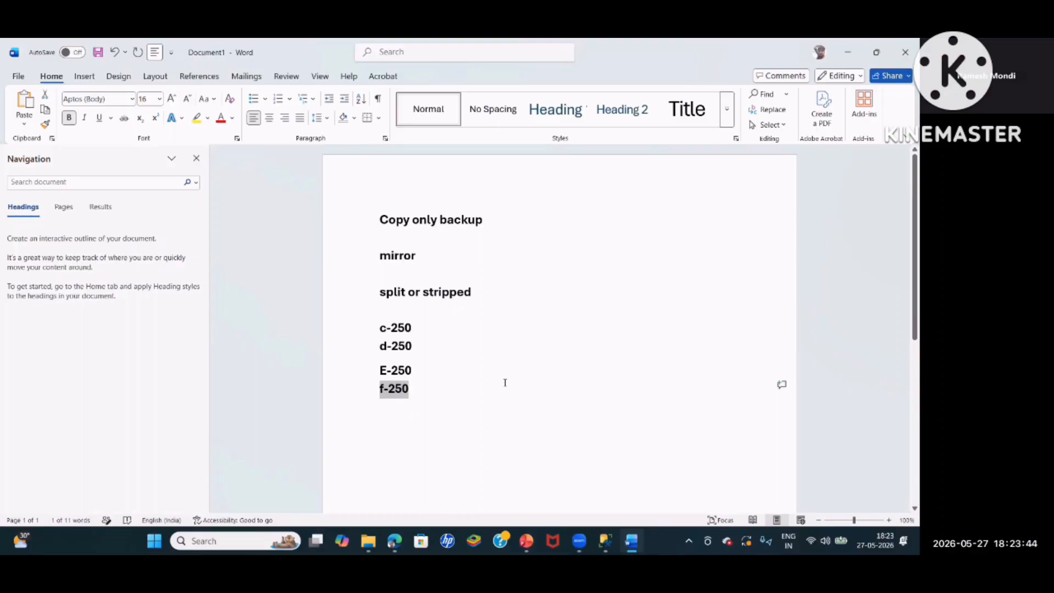
pyautogui.click(434, 393)
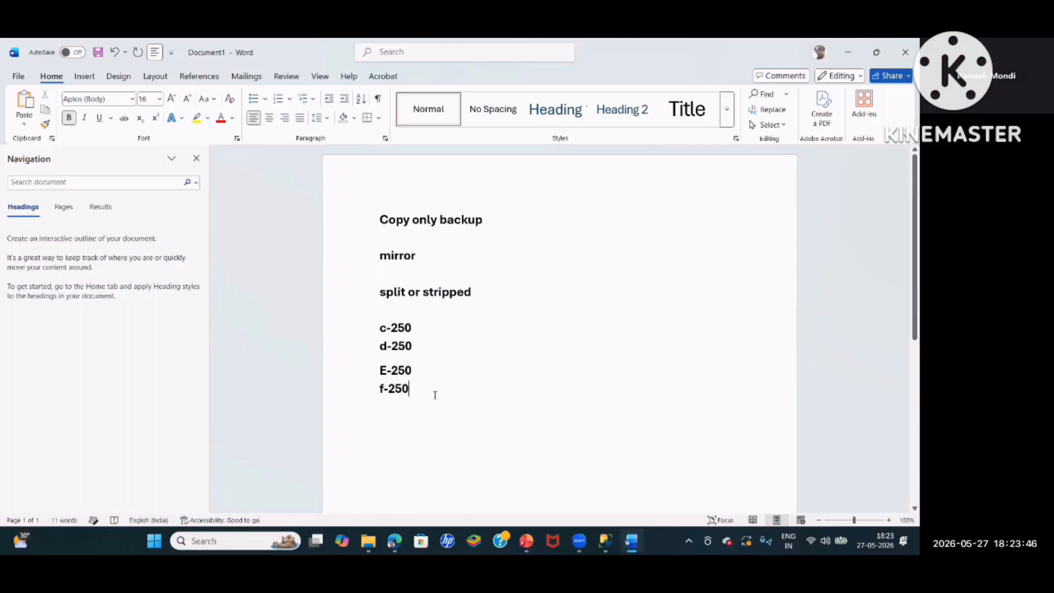
# Append -250 to the c line and -150 to the d, E and f lines, and add the text compress backup
pyautogui.click(426, 331)
pyautogui.write('-250')
pyautogui.click(421, 348)
pyautogui.write('-150')
pyautogui.click(422, 370)
pyautogui.write('-150')
pyautogui.press('Down')
pyautogui.write('-150')
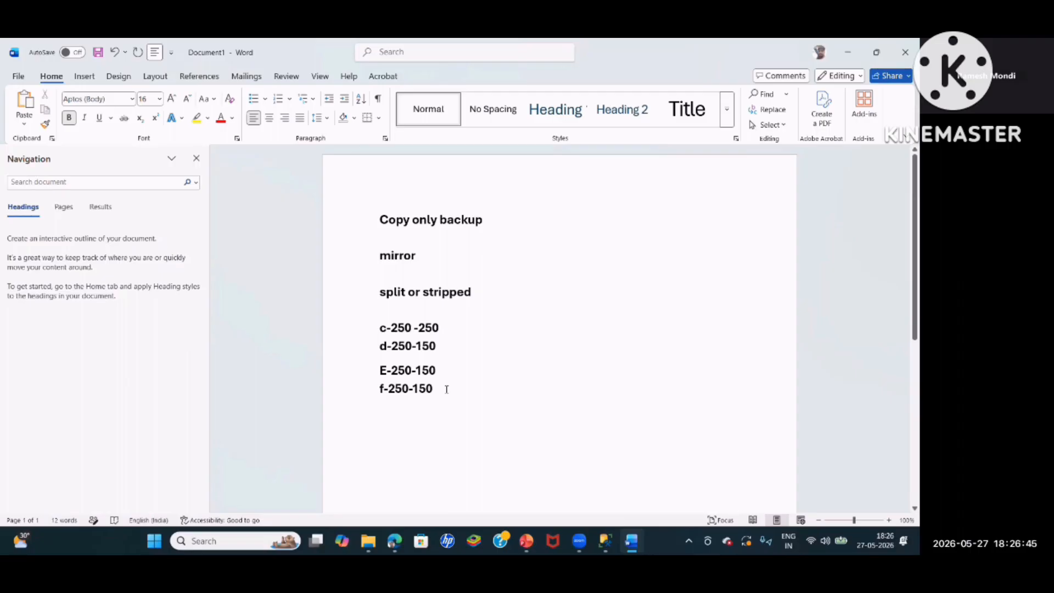
pyautogui.write('compress backup')
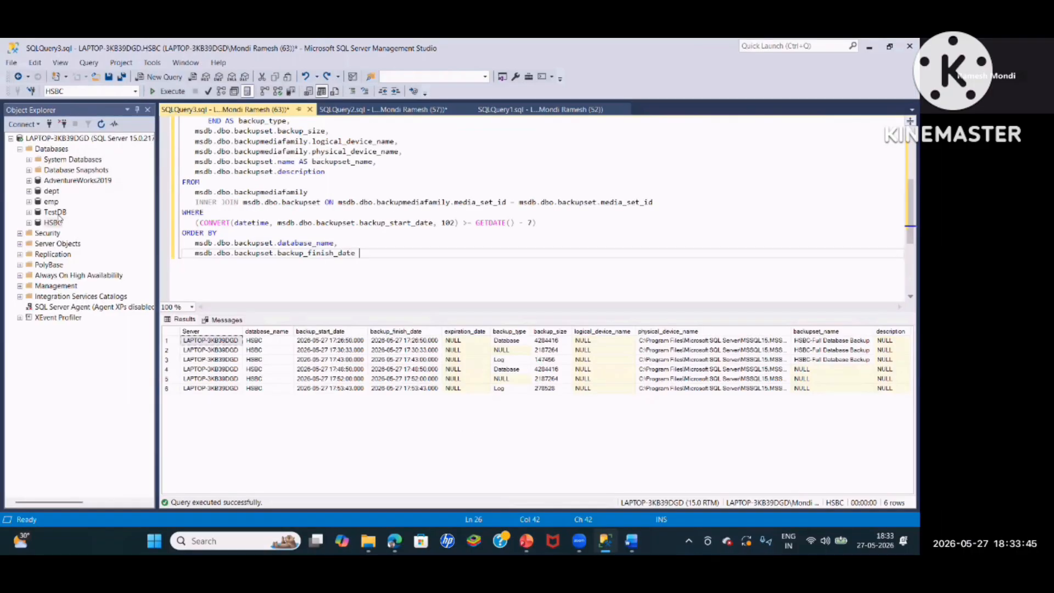
# In Management Studio, open the Back Up dialog for HSBC and compare copy-only availability across backup types, leaving Transaction Log selected
pyautogui.rightClick(55, 223)
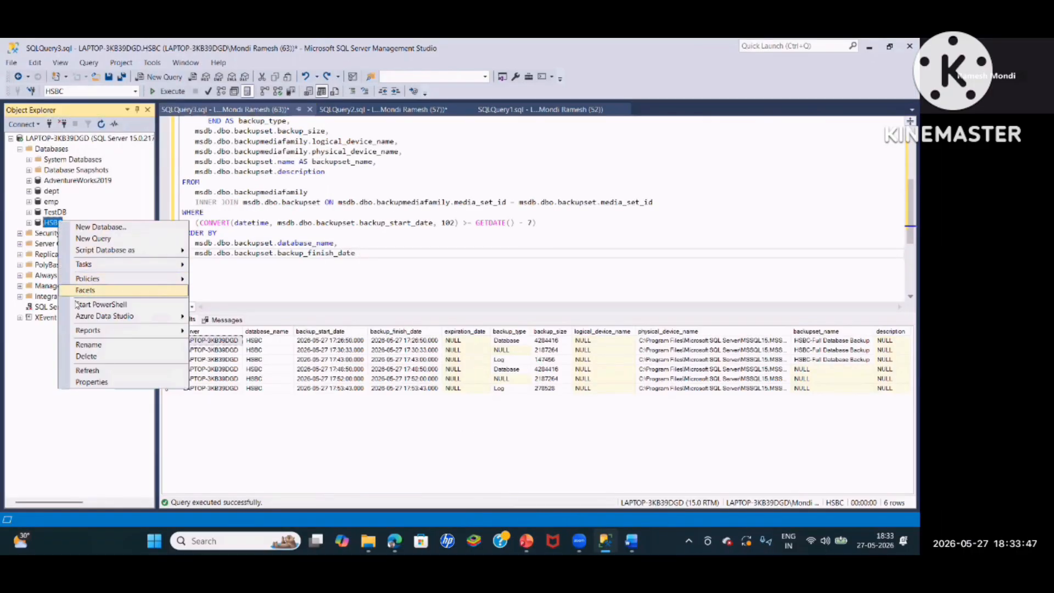
pyautogui.moveTo(98, 267)
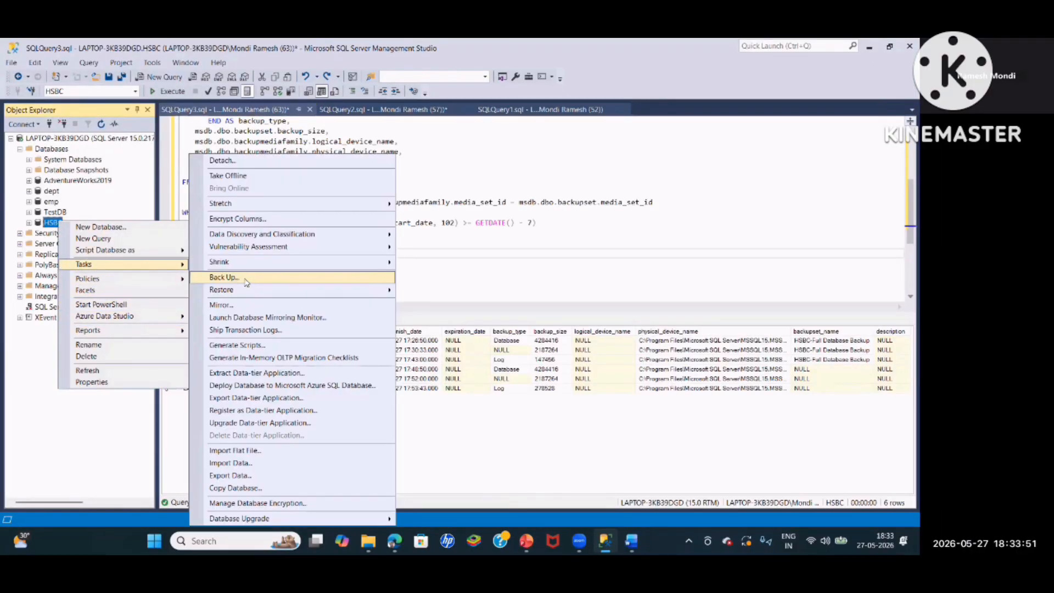
pyautogui.click(242, 277)
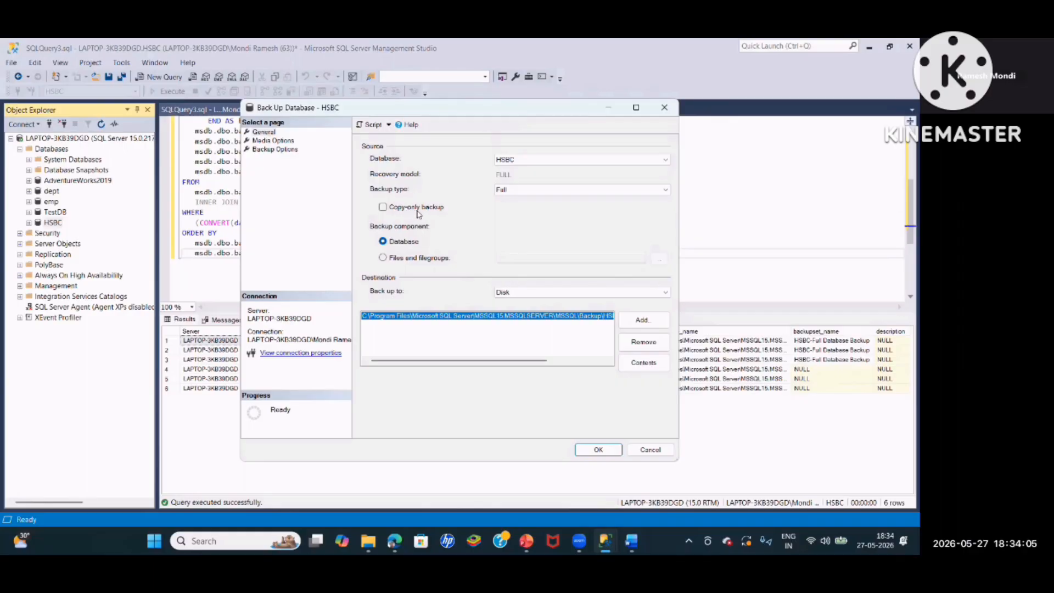
pyautogui.click(523, 189)
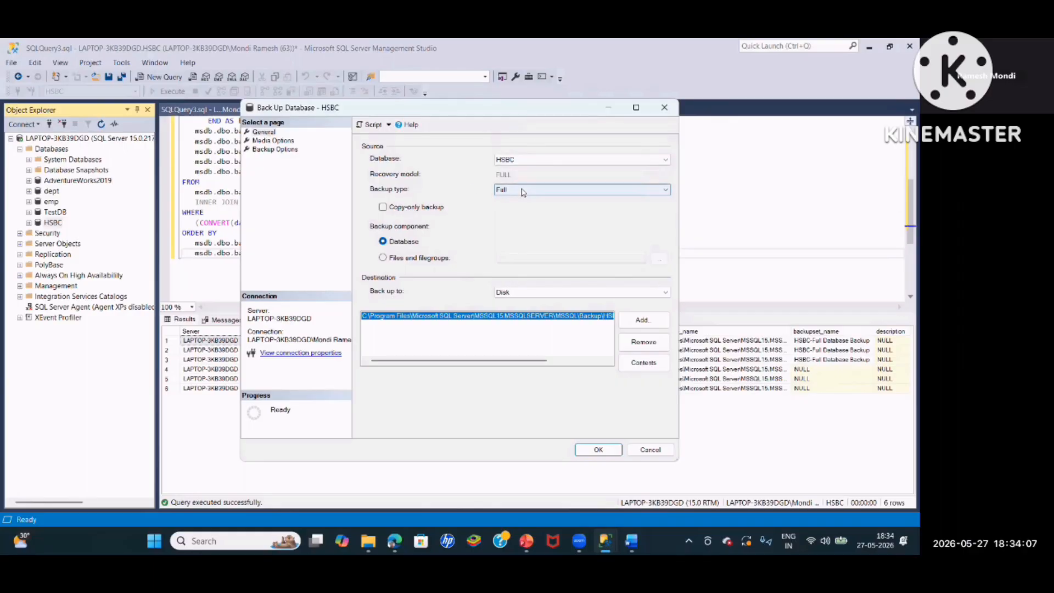
pyautogui.click(513, 215)
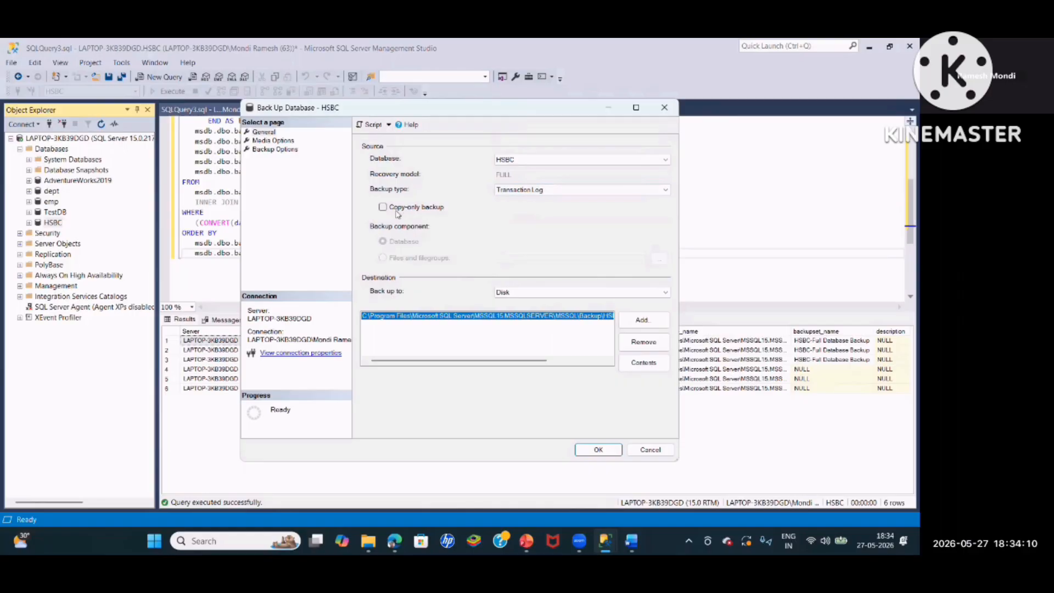
pyautogui.click(516, 189)
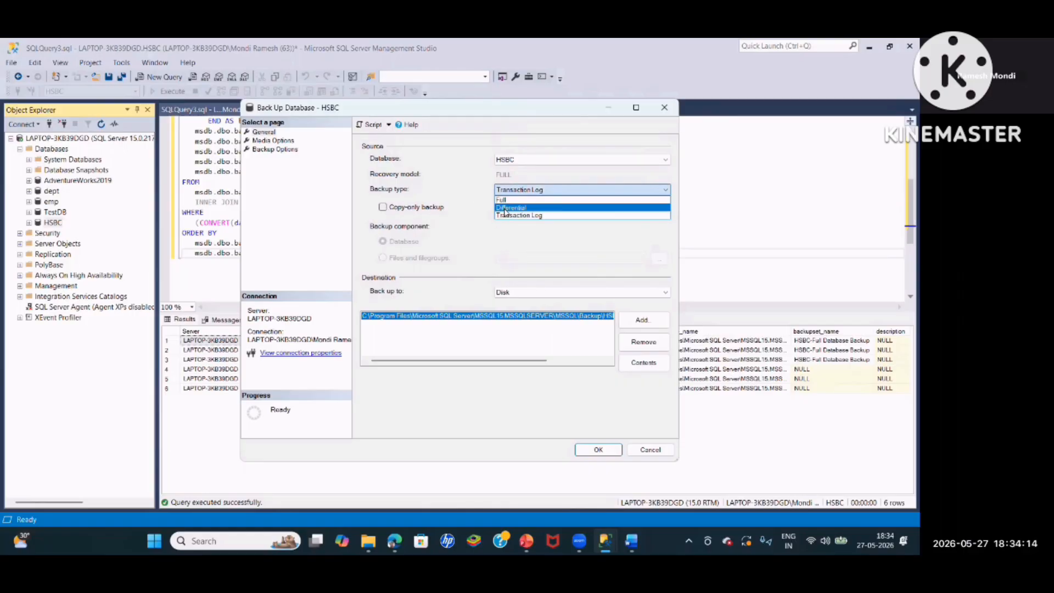
pyautogui.click(507, 208)
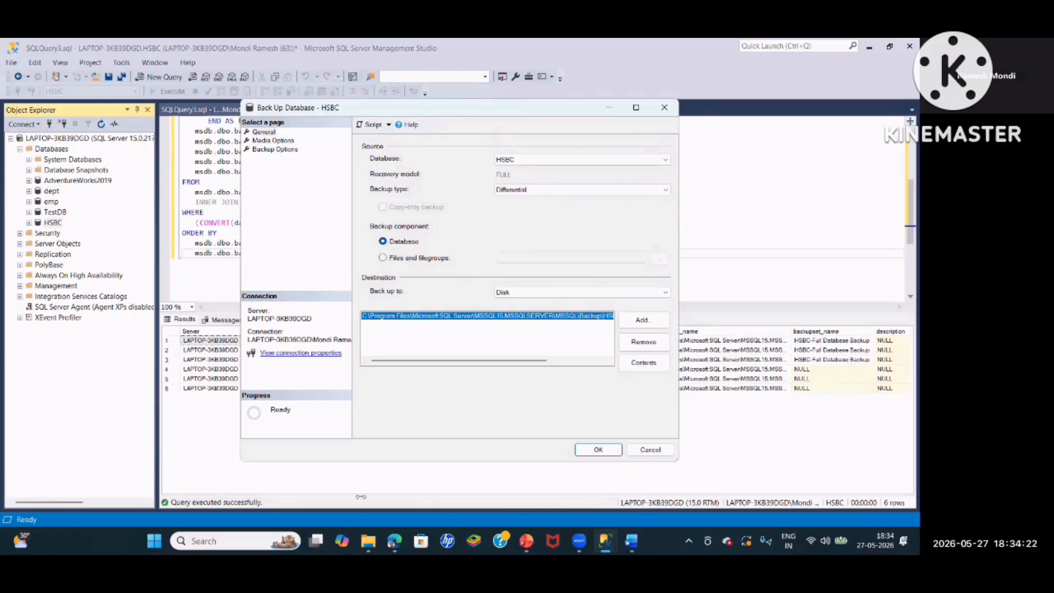
pyautogui.click(557, 196)
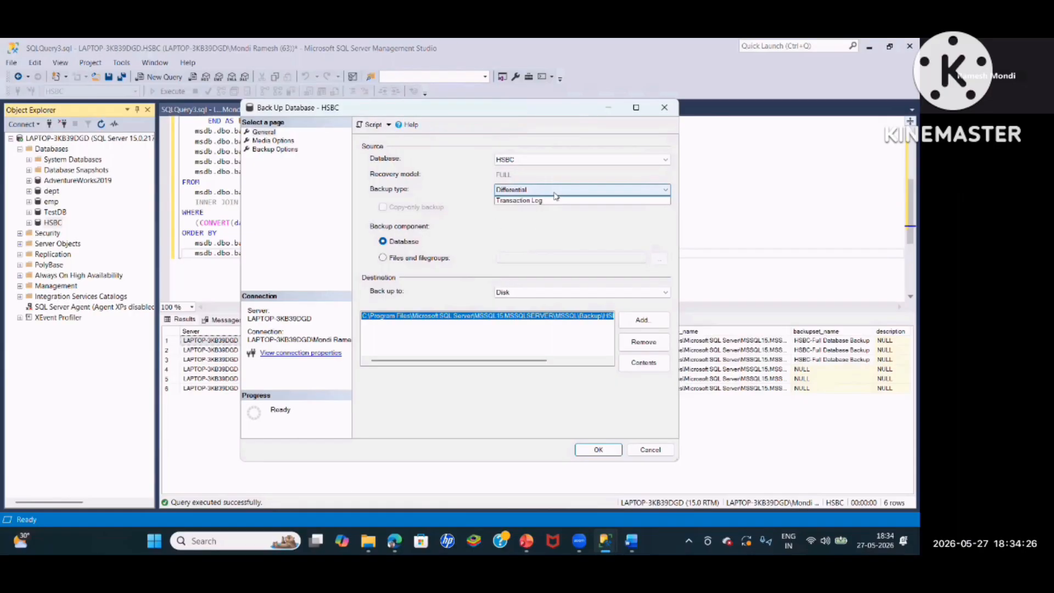
pyautogui.click(524, 199)
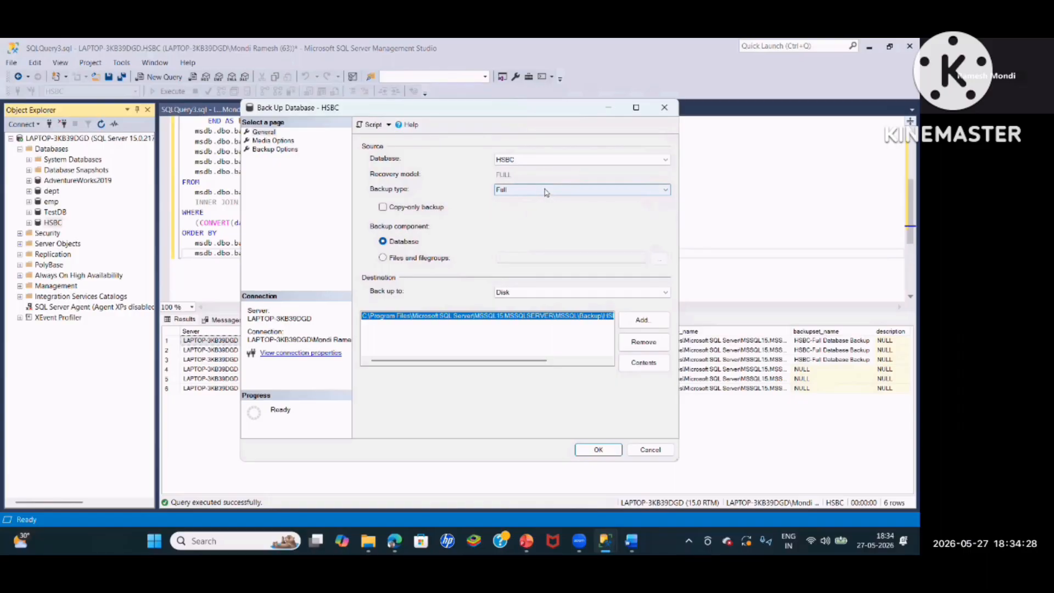
pyautogui.click(545, 192)
pyautogui.click(525, 215)
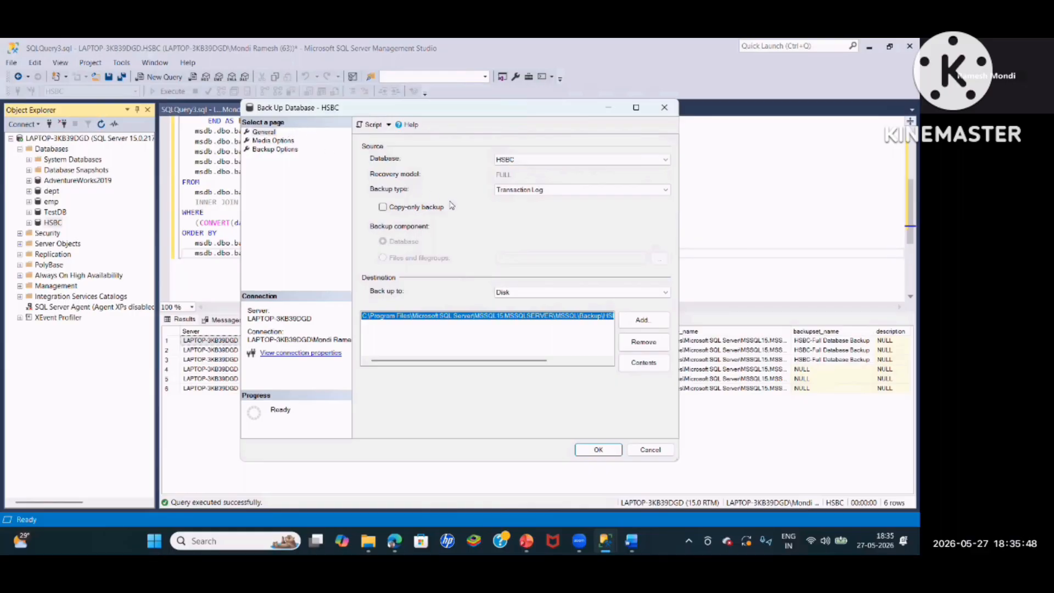
# Set the backup compression of the HSBC backup to Compress backup
pyautogui.click(258, 142)
pyautogui.click(275, 149)
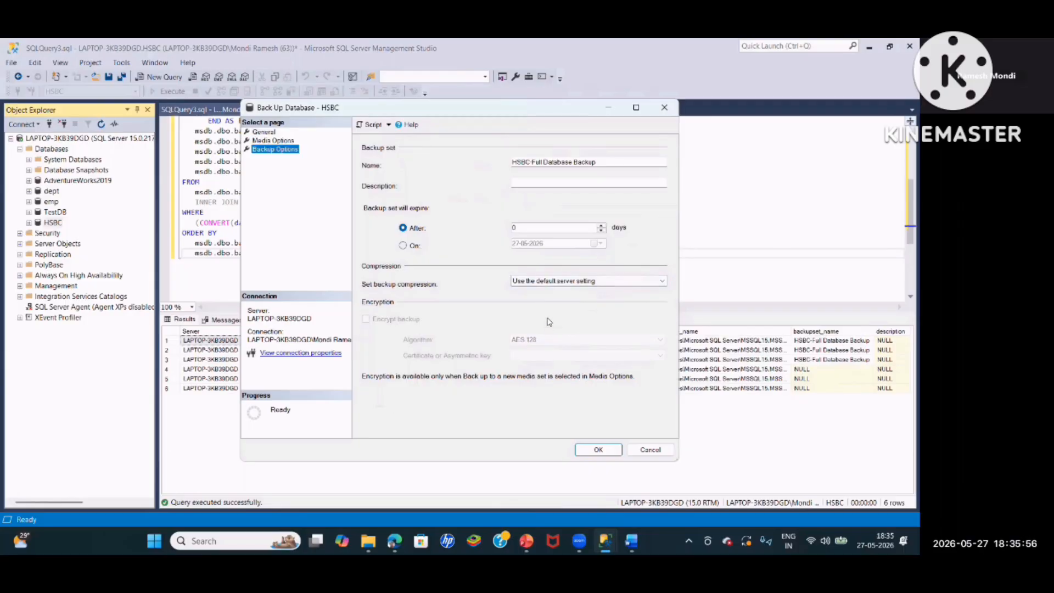
pyautogui.click(555, 282)
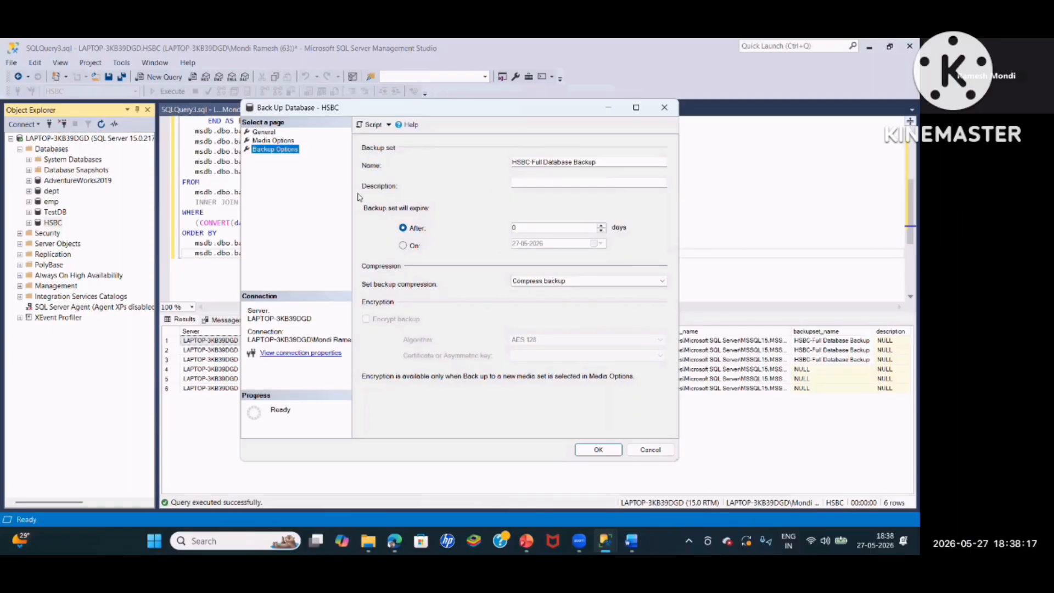
# Review the expiry and media settings of the backup and enable the Copy-only backup option
pyautogui.click(522, 228)
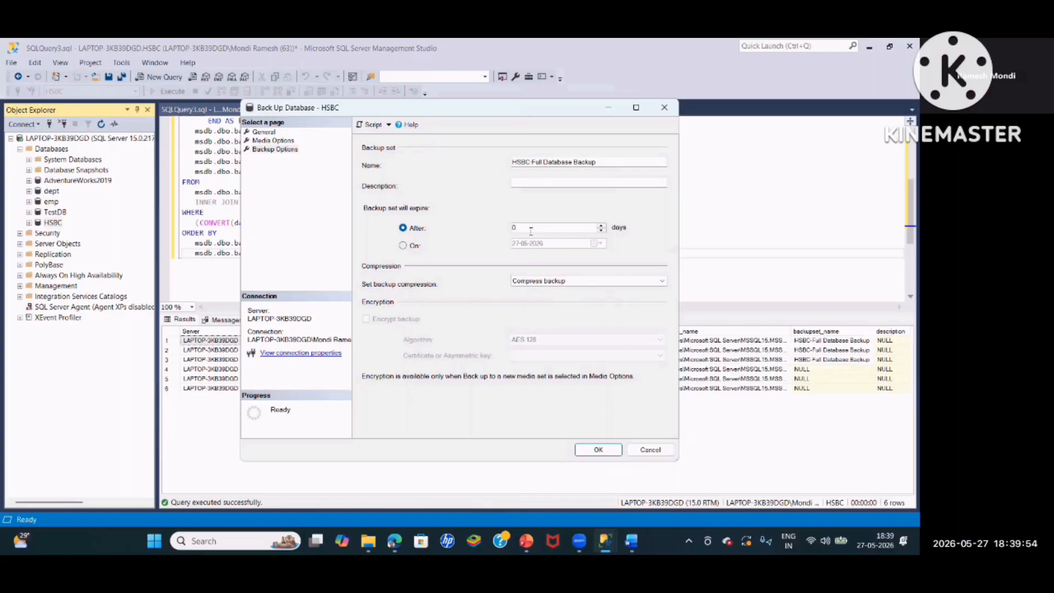
pyautogui.click(531, 231)
pyautogui.click(262, 140)
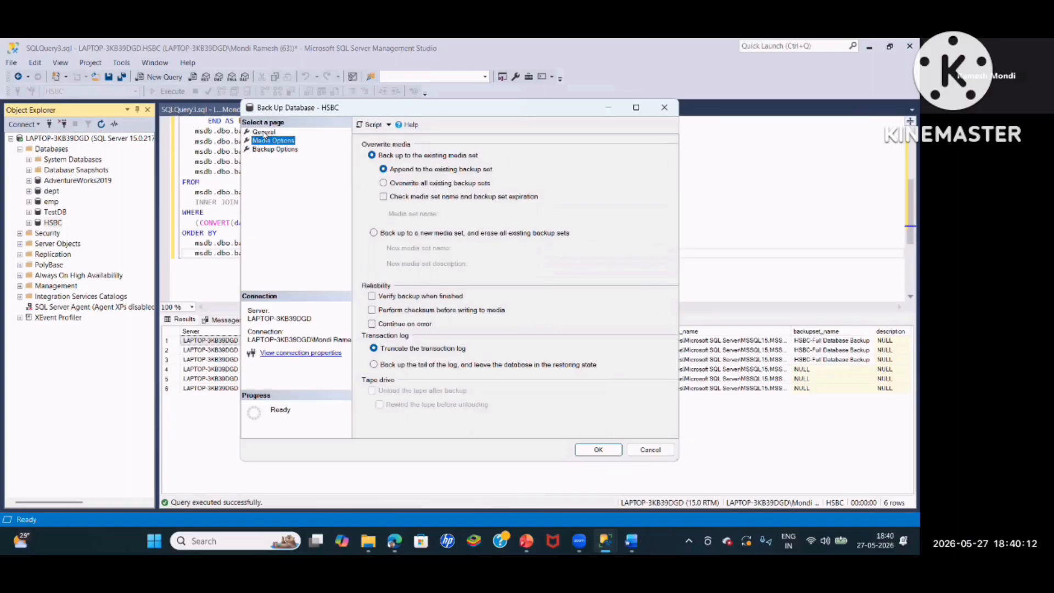
pyautogui.click(275, 149)
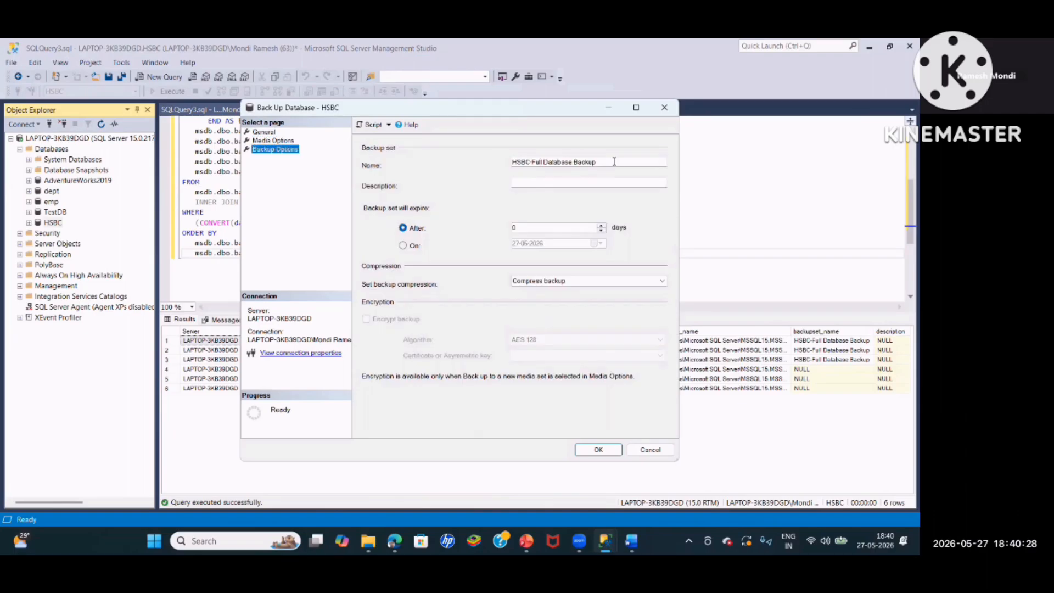
pyautogui.moveTo(615, 161); pyautogui.dragTo(484, 160)
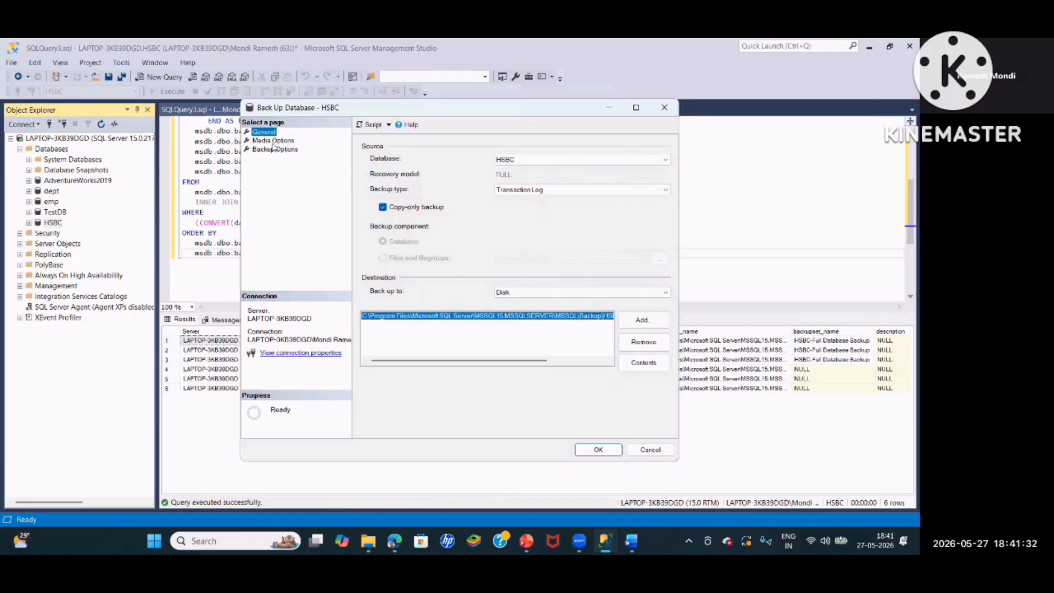
# Set the HSBC backup set to expire after 5 days
pyautogui.click(275, 148)
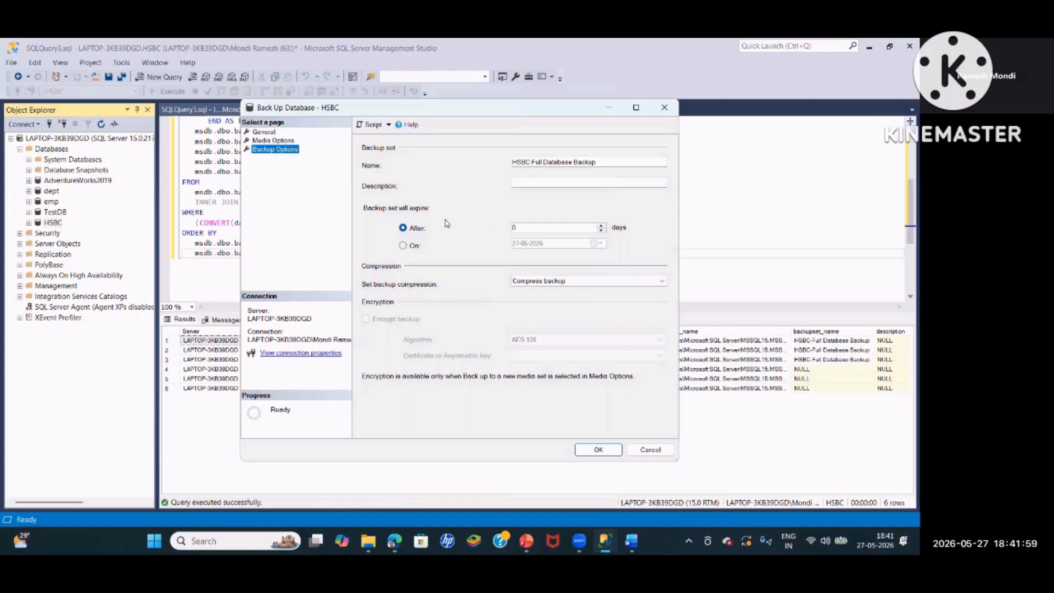
pyautogui.click(535, 228)
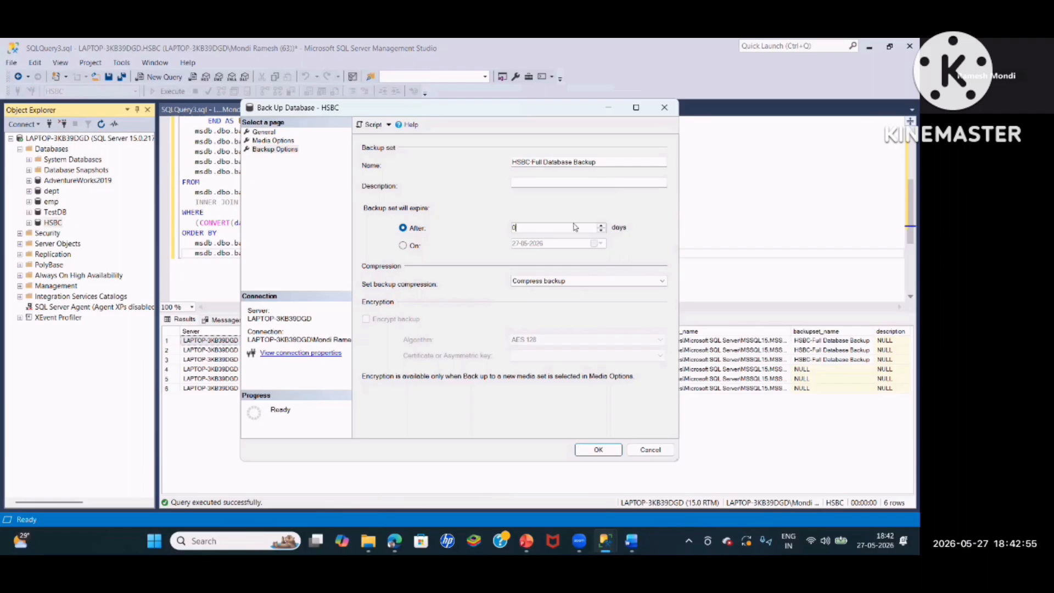
pyautogui.doubleClick(516, 227)
pyautogui.click(527, 227)
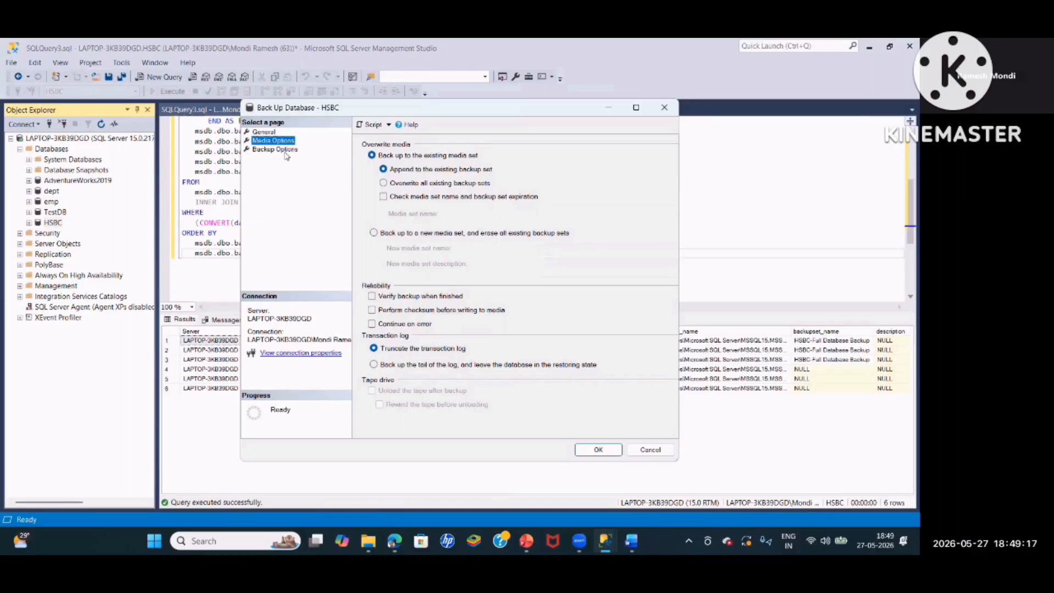
# Change the backup type to Full and enable Verify backup when finished
pyautogui.click(270, 132)
pyautogui.click(535, 189)
pyautogui.click(518, 199)
pyautogui.click(273, 141)
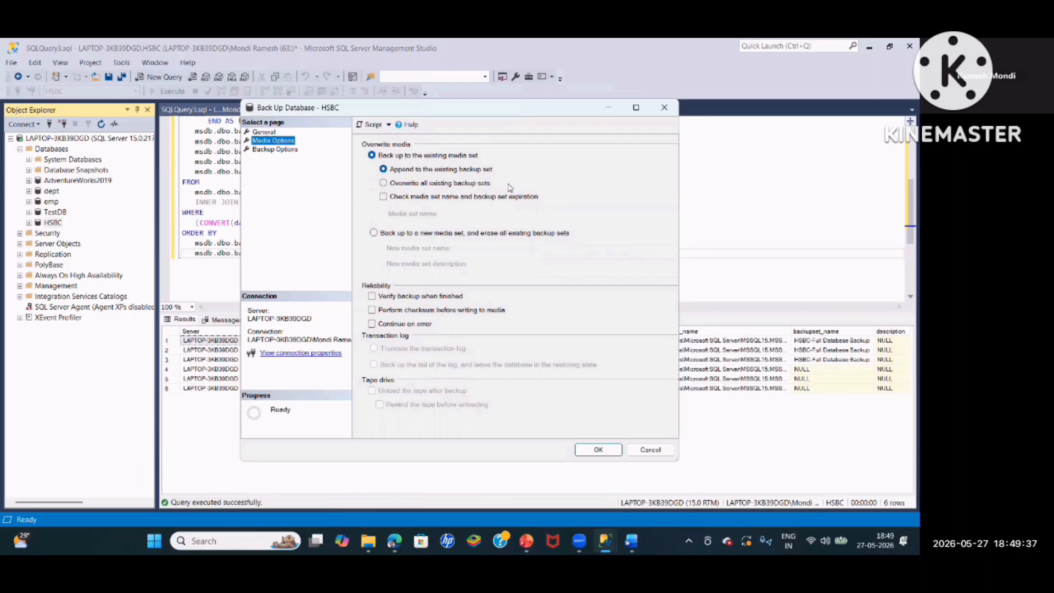
pyautogui.click(372, 295)
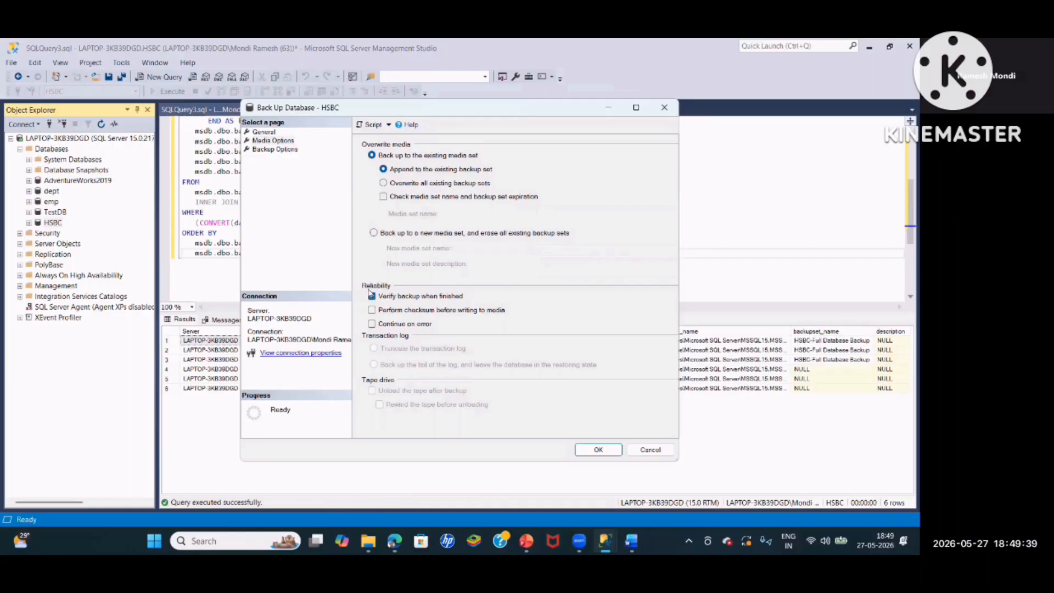
# Script the configured copy-only backup to a new query window and go to the end of its verify statement
pyautogui.click(275, 149)
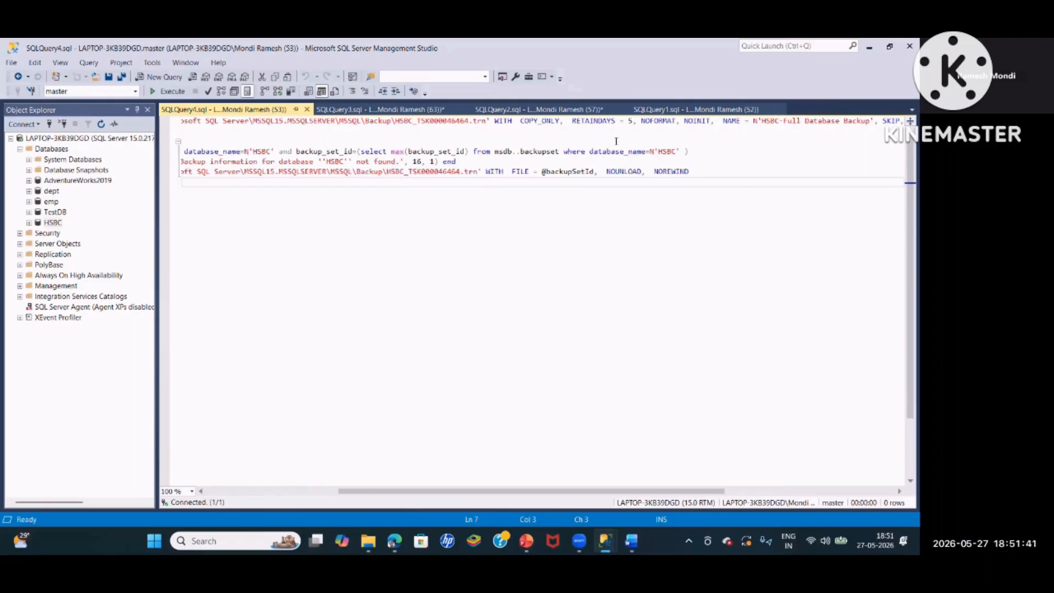
pyautogui.click(707, 170)
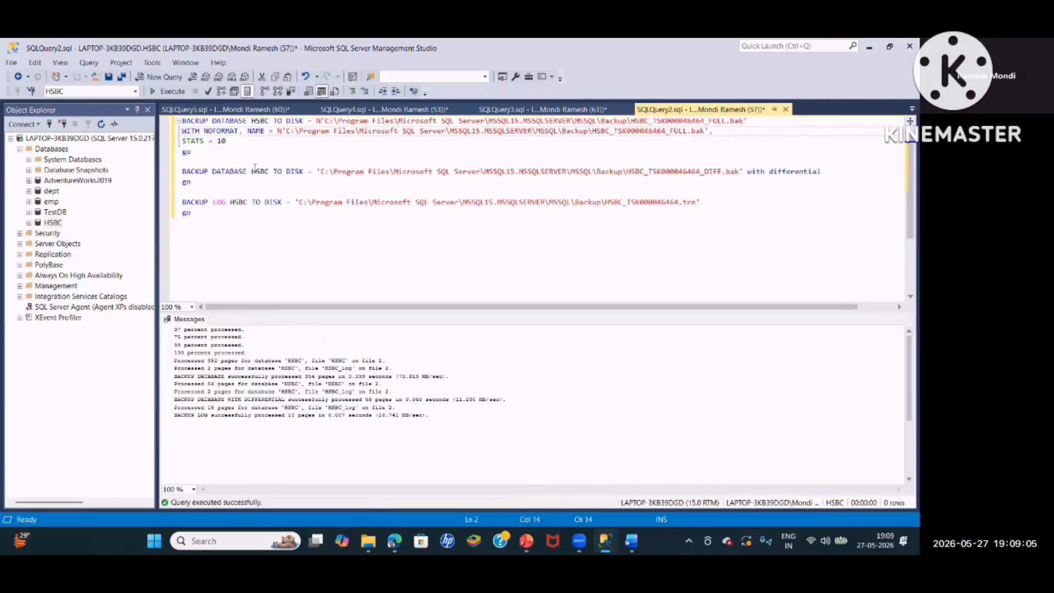
# Reopen the Back Up dialog for HSBC, view its backup options and close it without running a backup
pyautogui.rightClick(49, 225)
pyautogui.moveTo(82, 282)
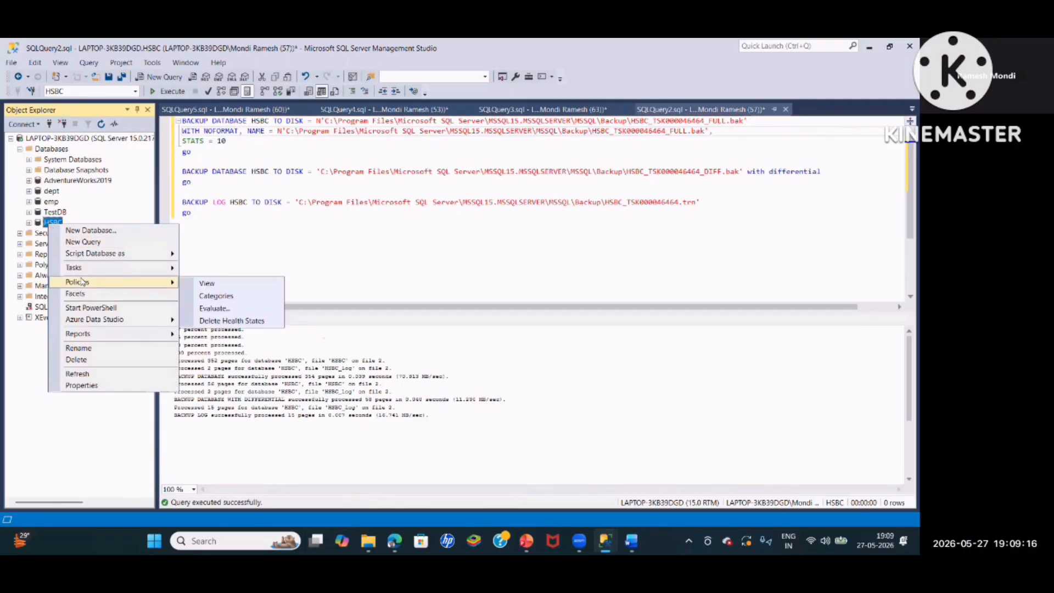
pyautogui.click(217, 275)
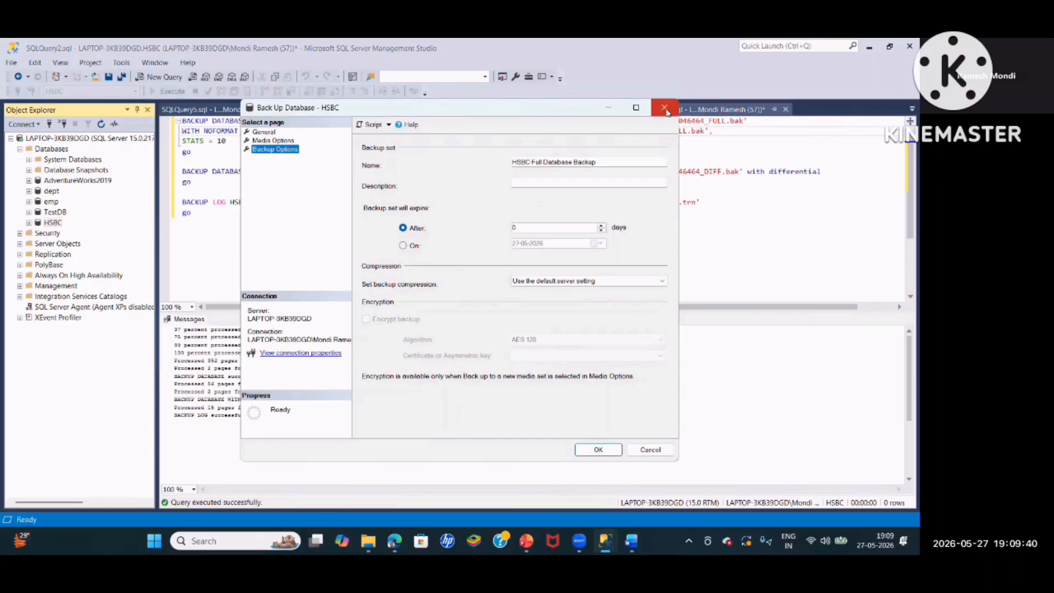
pyautogui.click(665, 109)
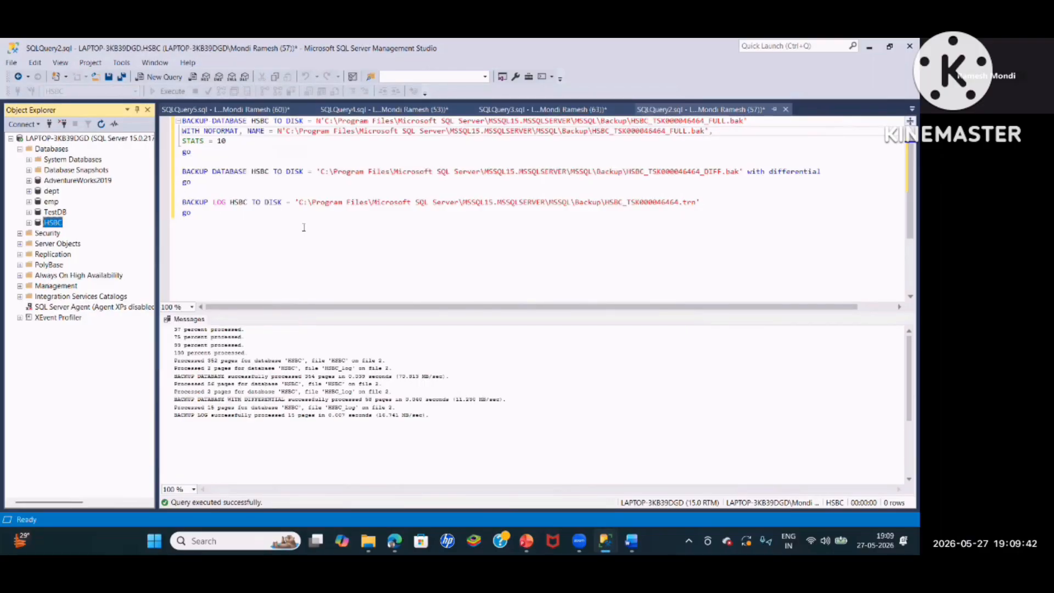